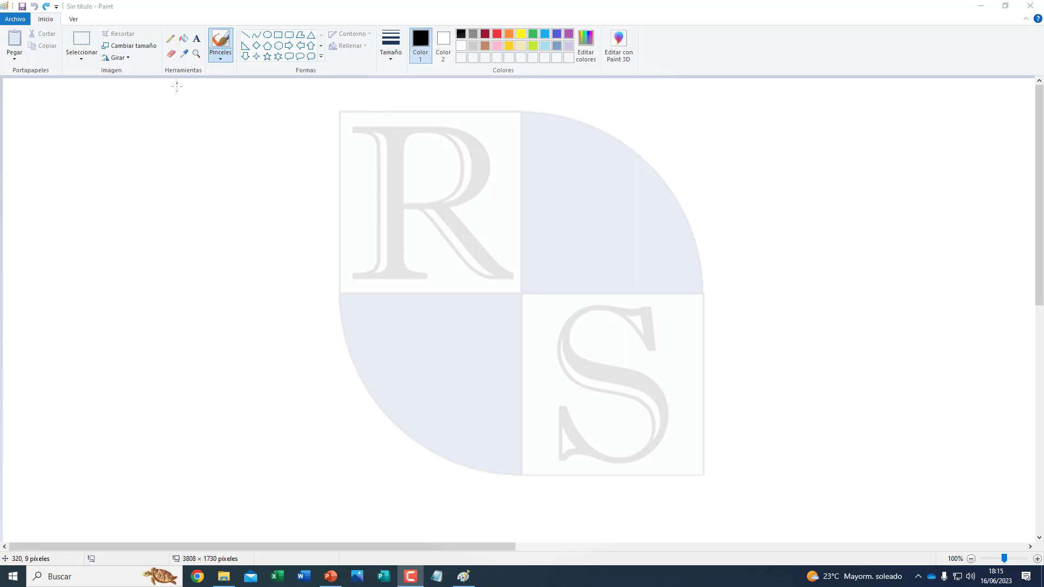
Draw a freehand blob outline in the upper left and fill it solid black
click(170, 39)
mouse_move(175, 138)
mouse_down()
mouse_move(205, 343)
mouse_move(226, 260)
mouse_move(325, 304)
mouse_move(339, 201)
mouse_move(427, 217)
mouse_move(271, 127)
mouse_move(231, 124)
mouse_move(209, 162)
mouse_move(194, 138)
mouse_move(176, 137)
mouse_up()
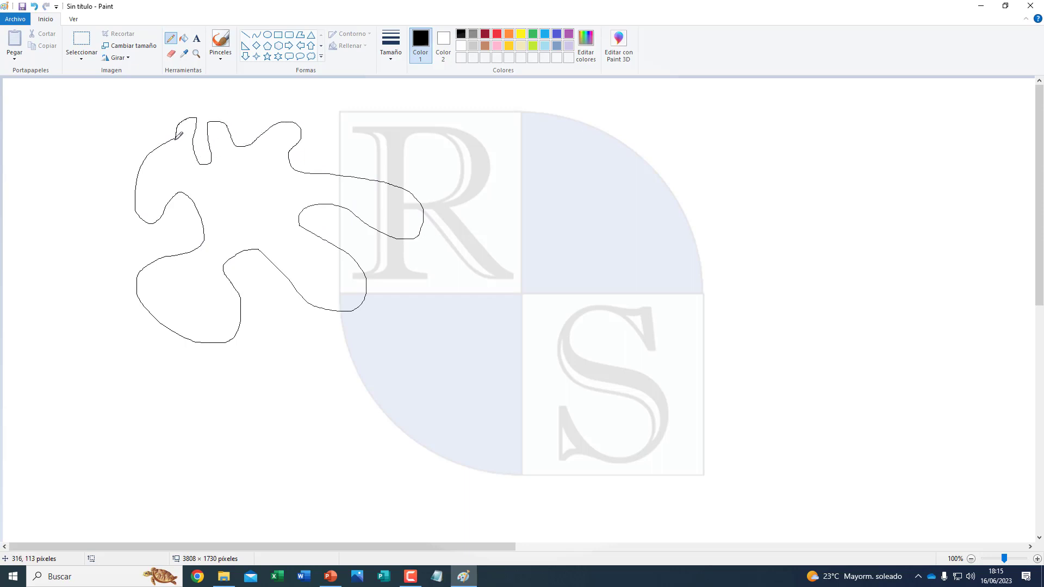
click(184, 40)
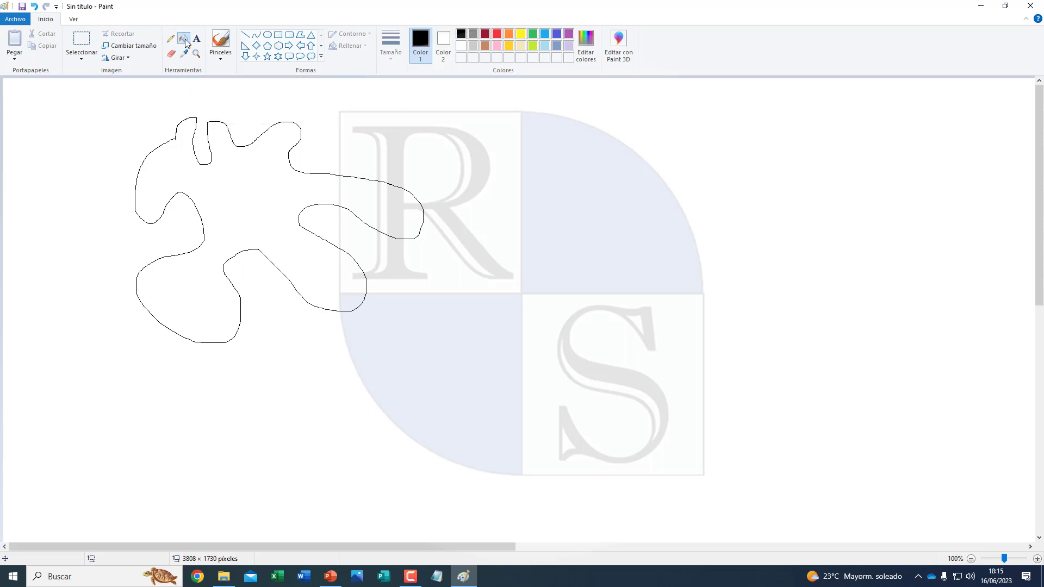
click(243, 185)
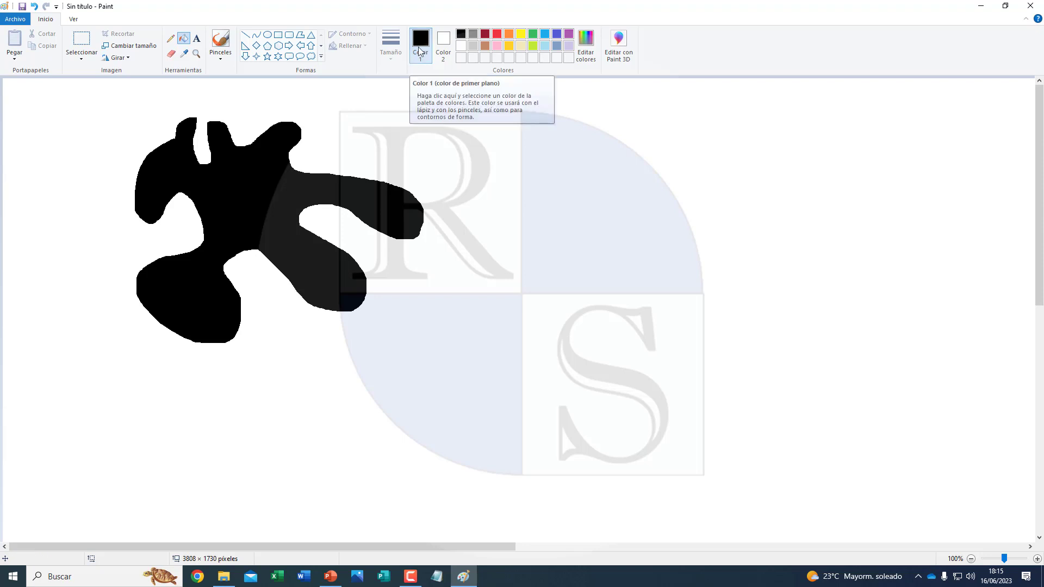
click(496, 34)
Refill the blob red and add the text 'hola' to its right
click(248, 194)
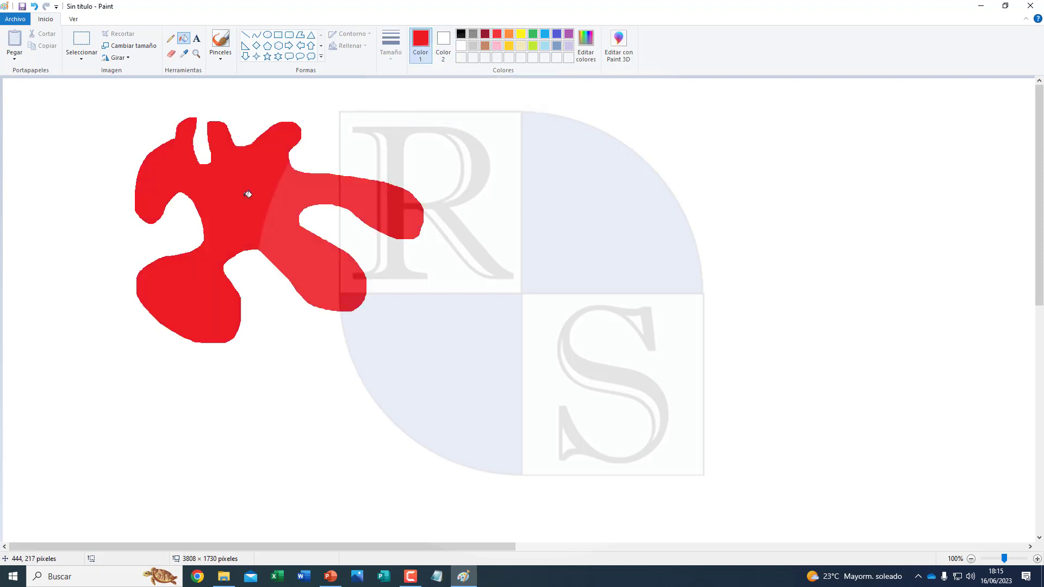
click(197, 40)
click(369, 140)
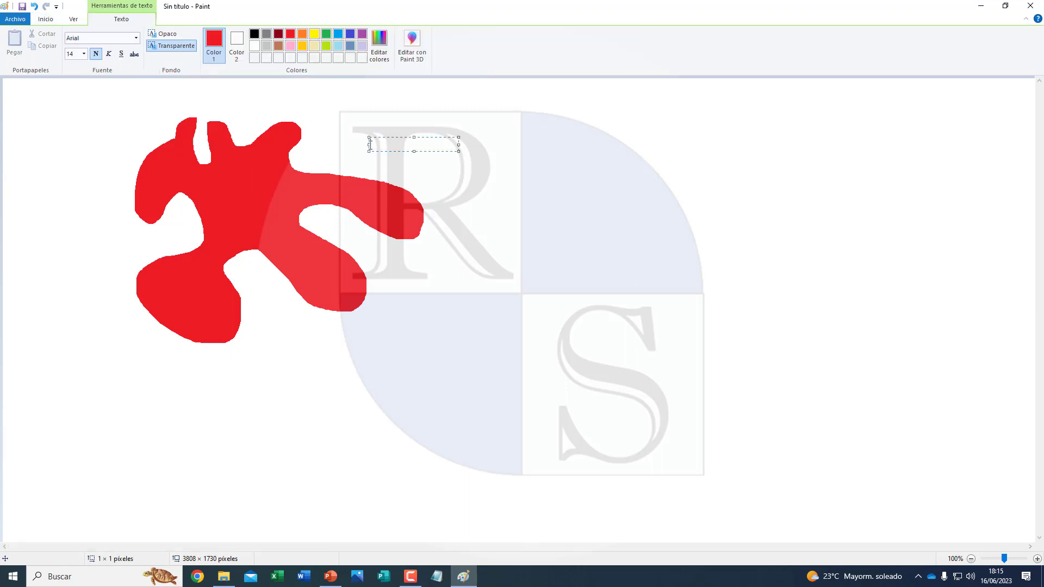
text(hola)
click(431, 177)
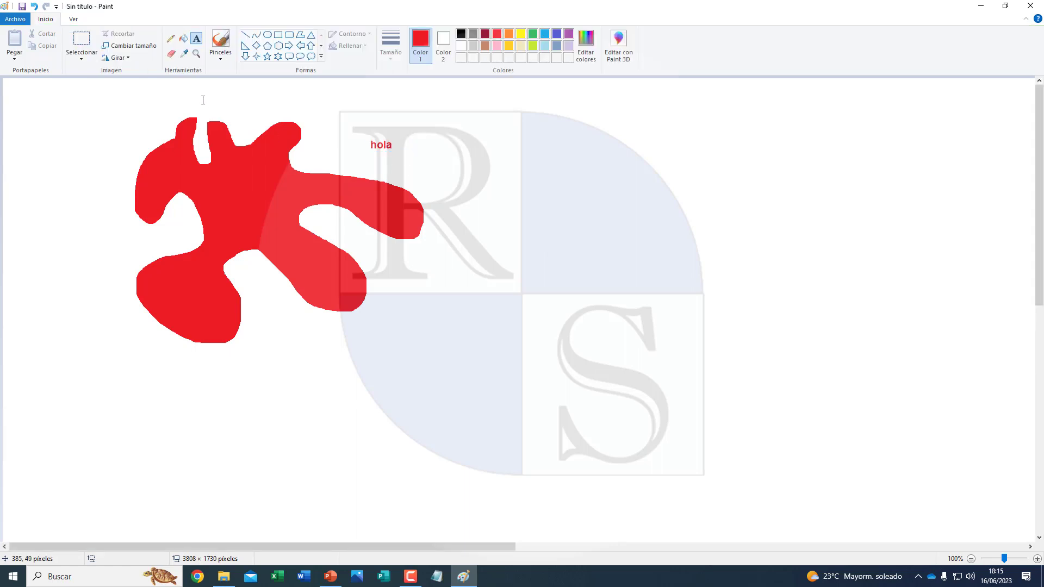
Erase two white diagonal streaks across the red blob
click(170, 55)
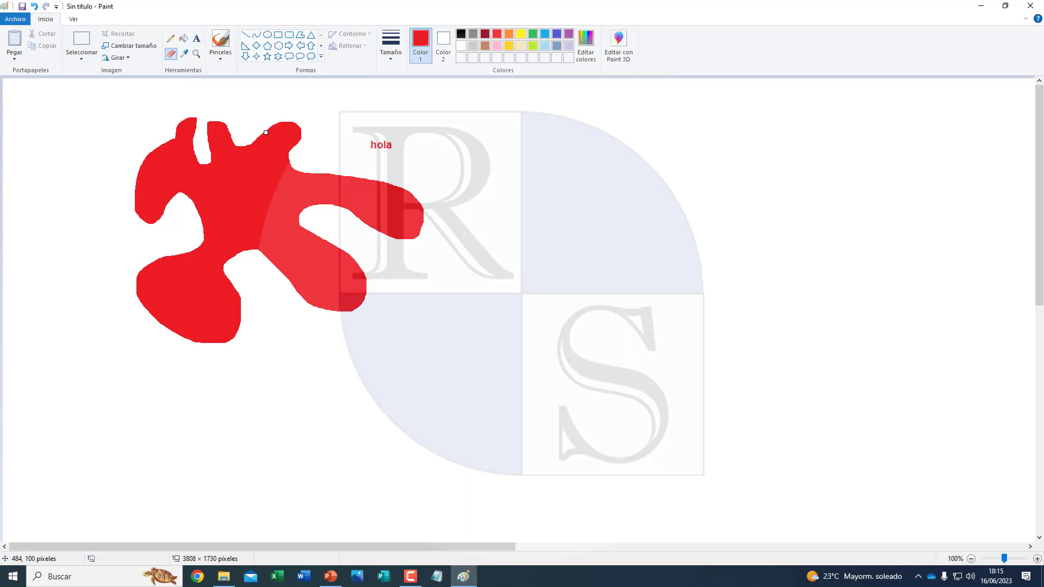
mouse_move(288, 161)
mouse_down()
mouse_move(257, 190)
mouse_move(196, 216)
mouse_move(320, 166)
mouse_up()
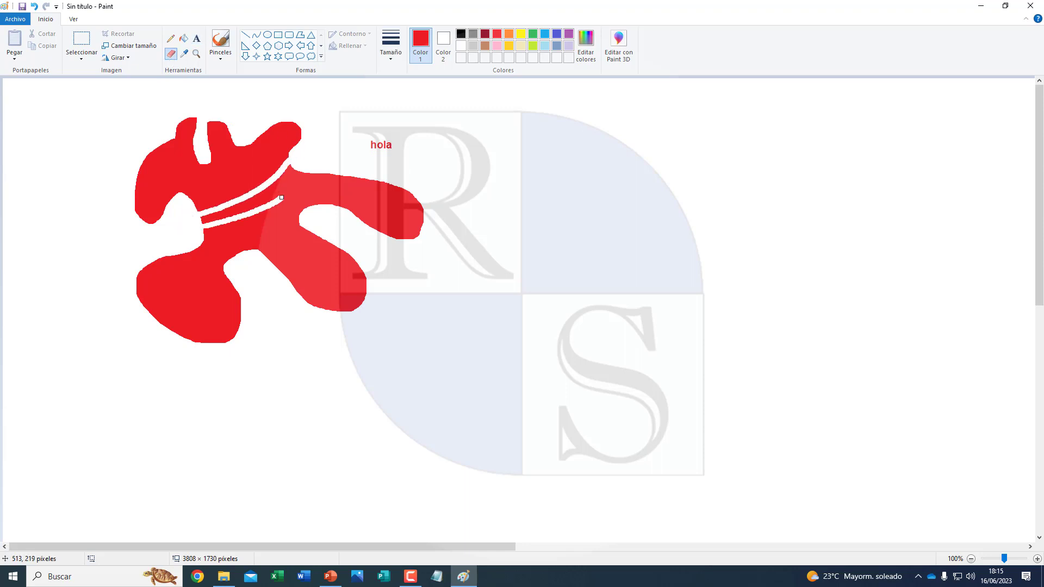
drag(170, 253, 360, 163)
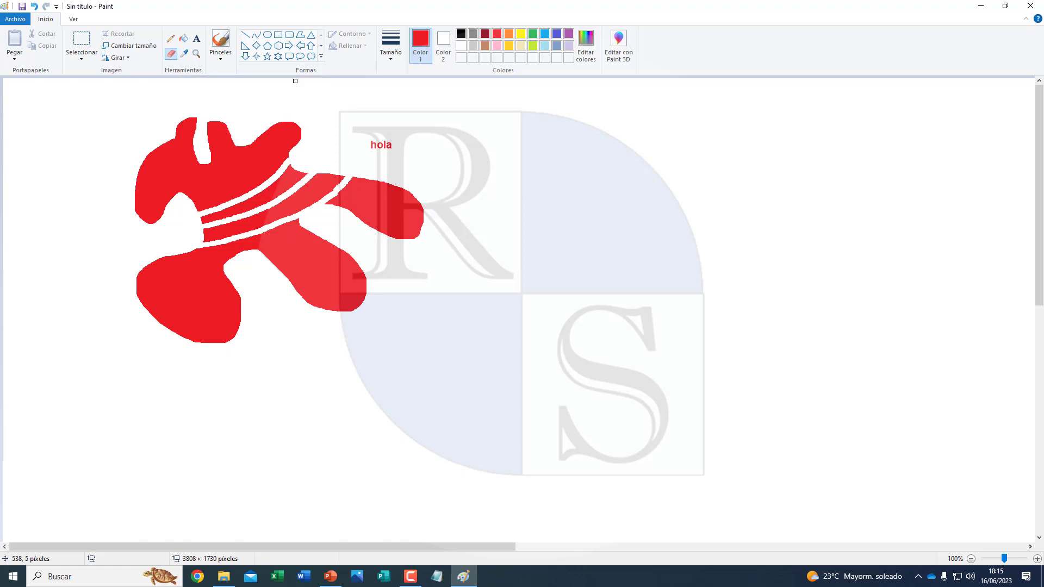
click(184, 39)
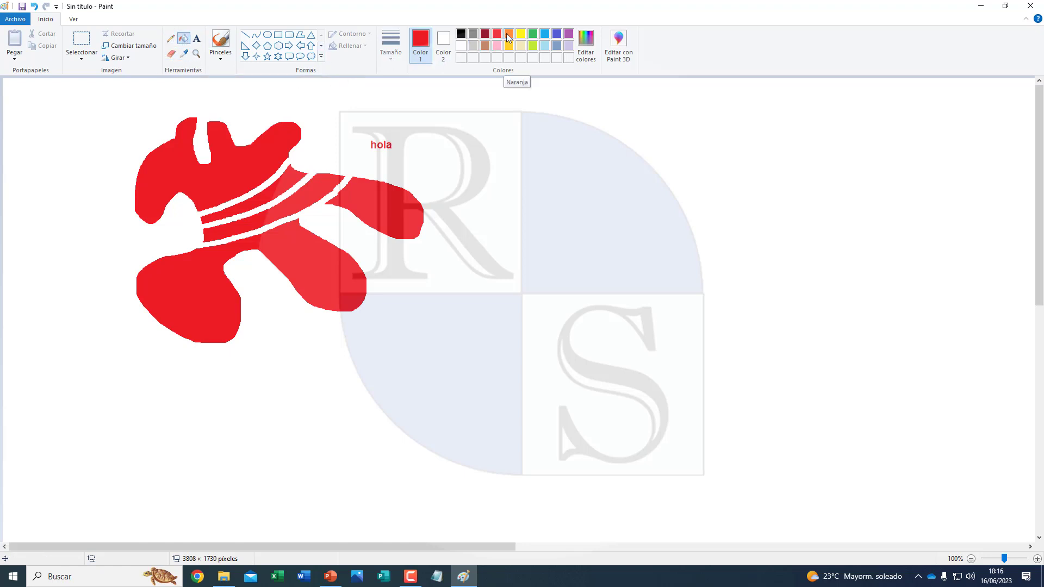
click(533, 34)
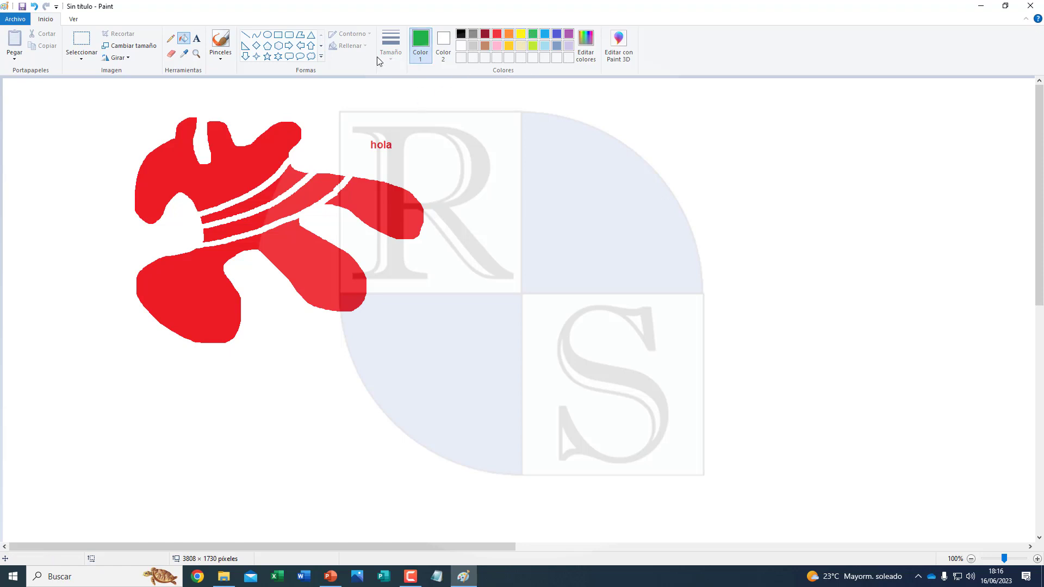
Fill the white background and the blob's upper section with green
click(380, 143)
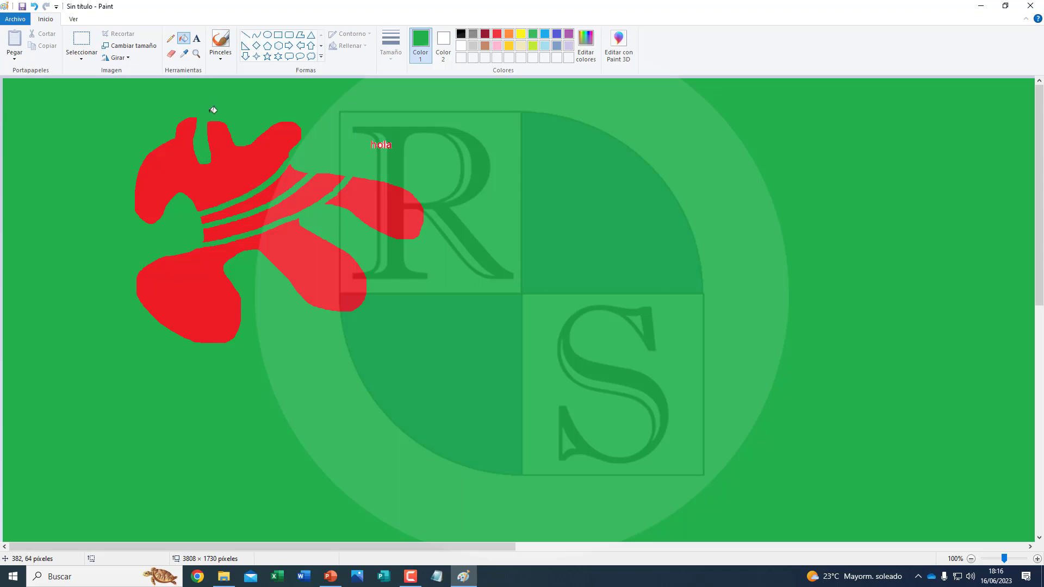
click(185, 55)
click(627, 192)
click(232, 170)
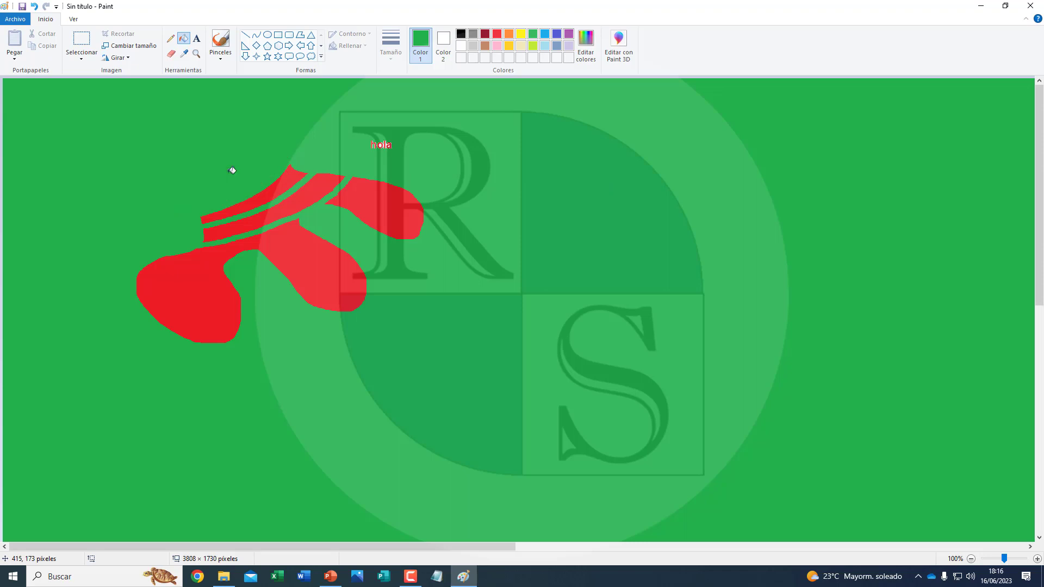
Zoom in closely on the 'hola' text with the Magnifier
click(196, 55)
click(381, 146)
click(531, 214)
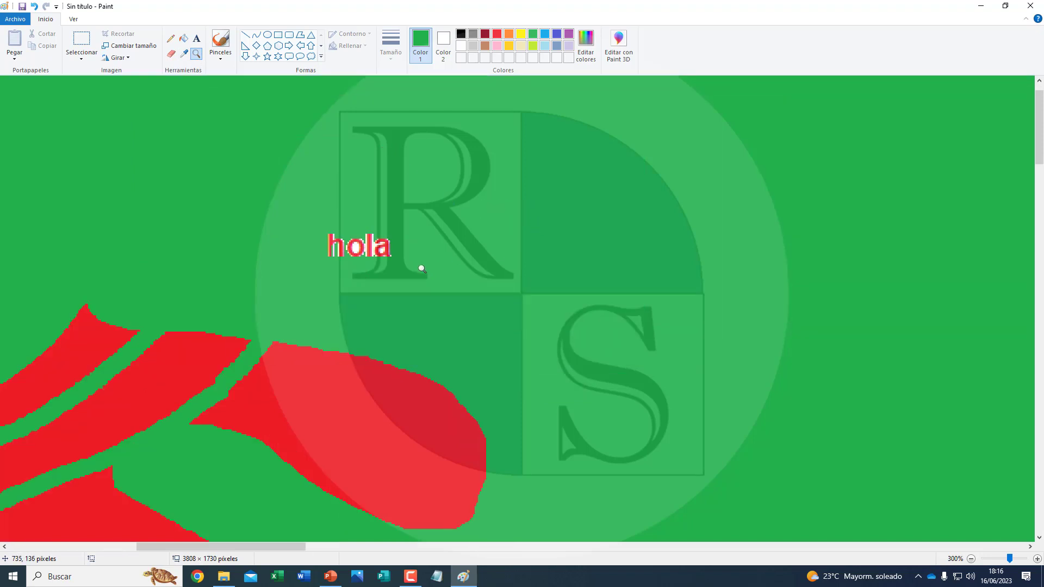
click(426, 252)
click(304, 202)
click(379, 238)
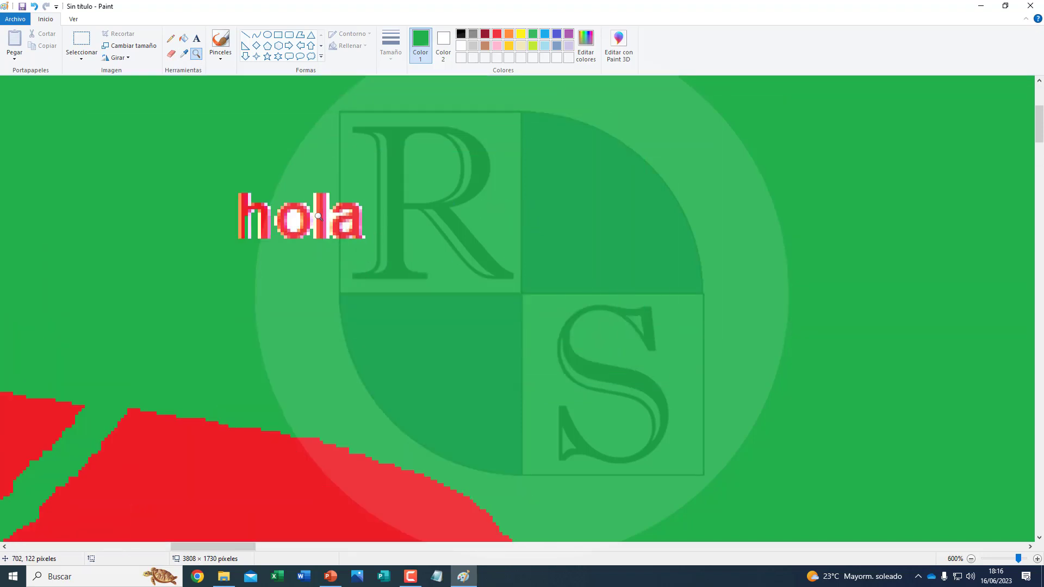
click(319, 217)
click(291, 201)
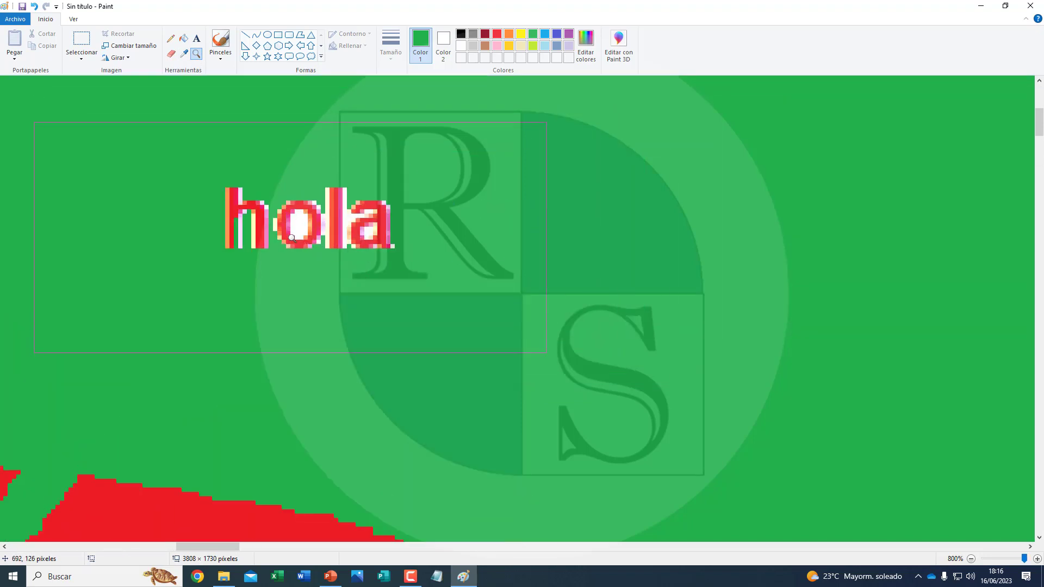
Fill the h, o, l and a of 'hola' green, then return to 100% zoom
click(183, 38)
click(336, 211)
click(327, 212)
click(320, 224)
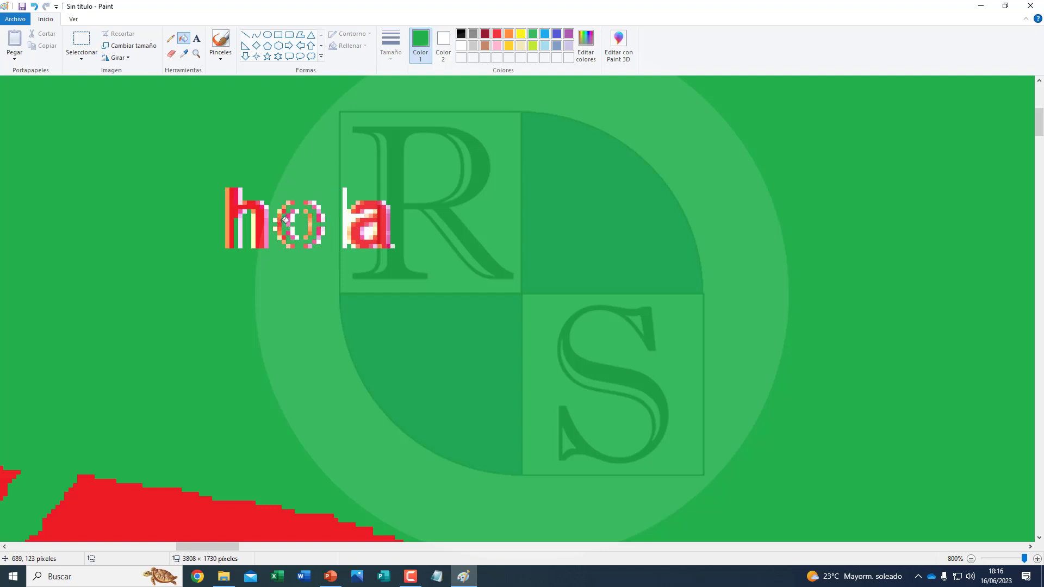
click(295, 215)
click(350, 212)
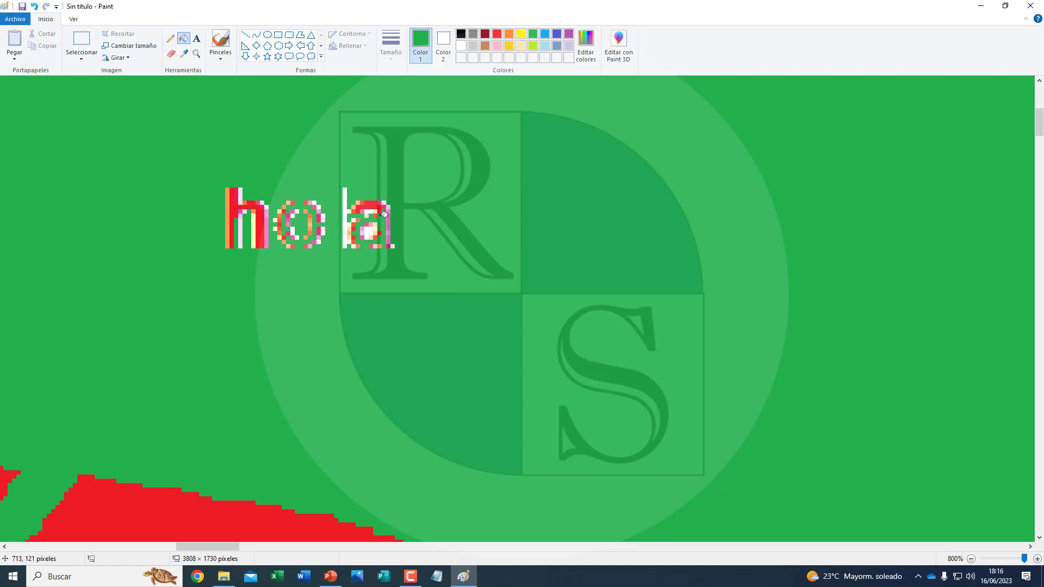
click(358, 204)
click(254, 213)
click(239, 193)
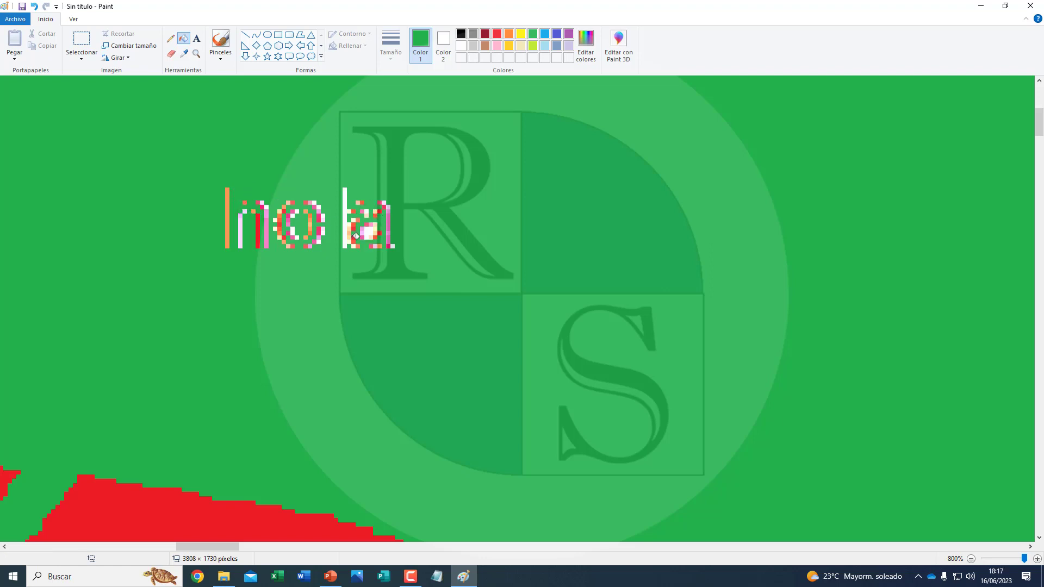
click(971, 559)
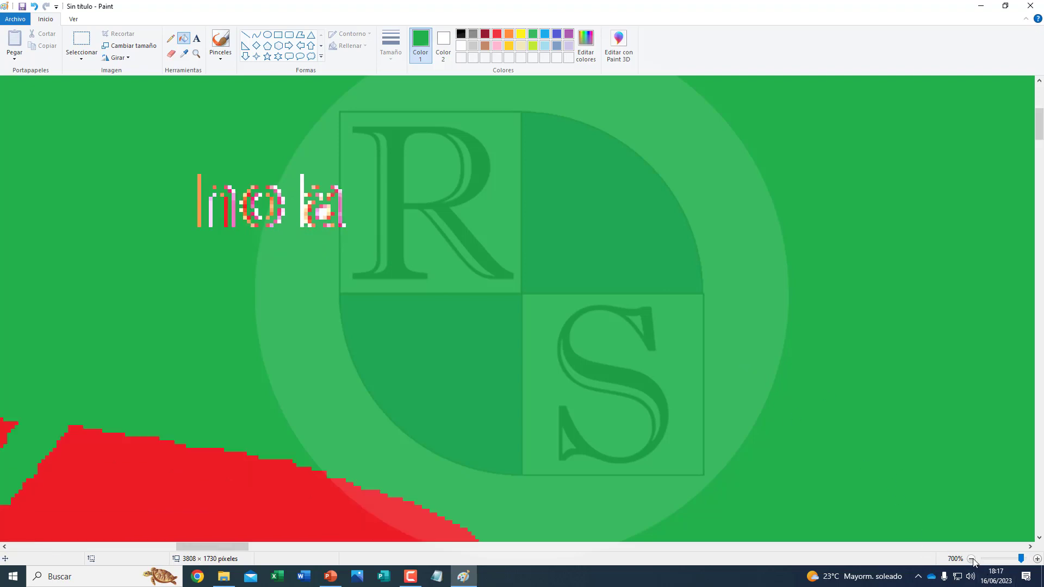
click(971, 559)
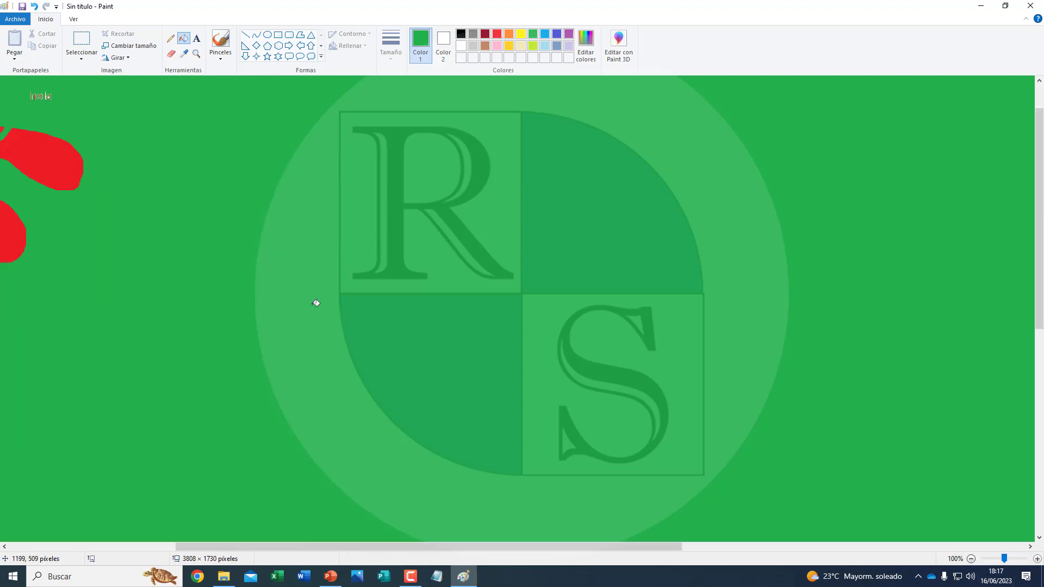
Browse the Brushes list, then expand the full Shapes gallery
drag(652, 547, 469, 548)
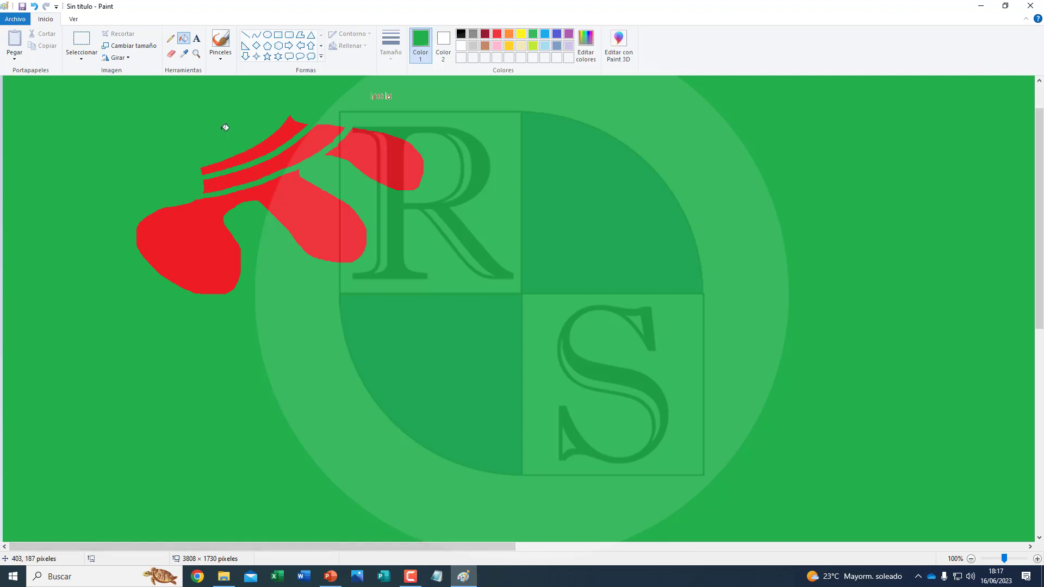
click(223, 67)
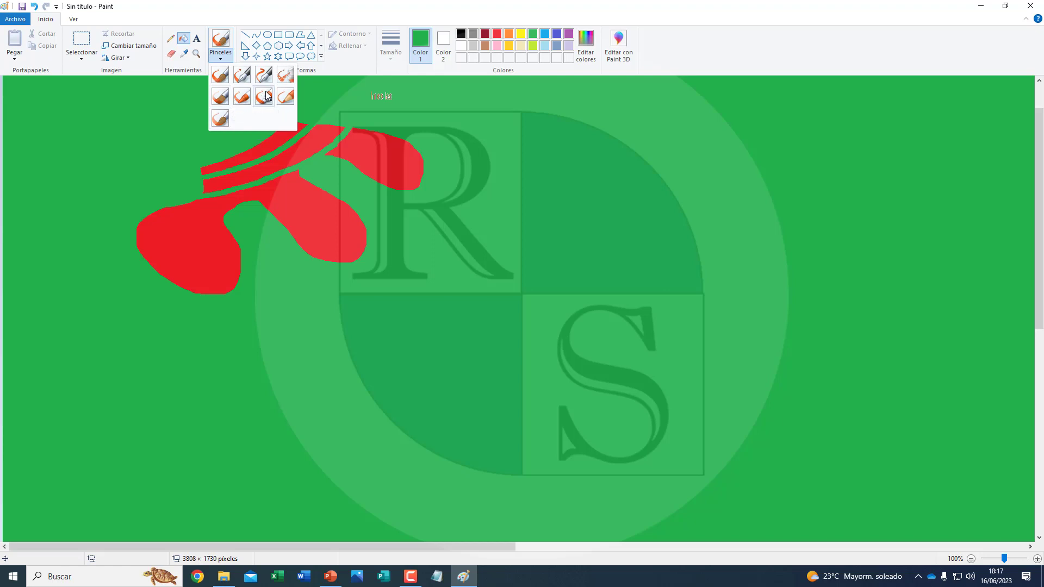
click(344, 70)
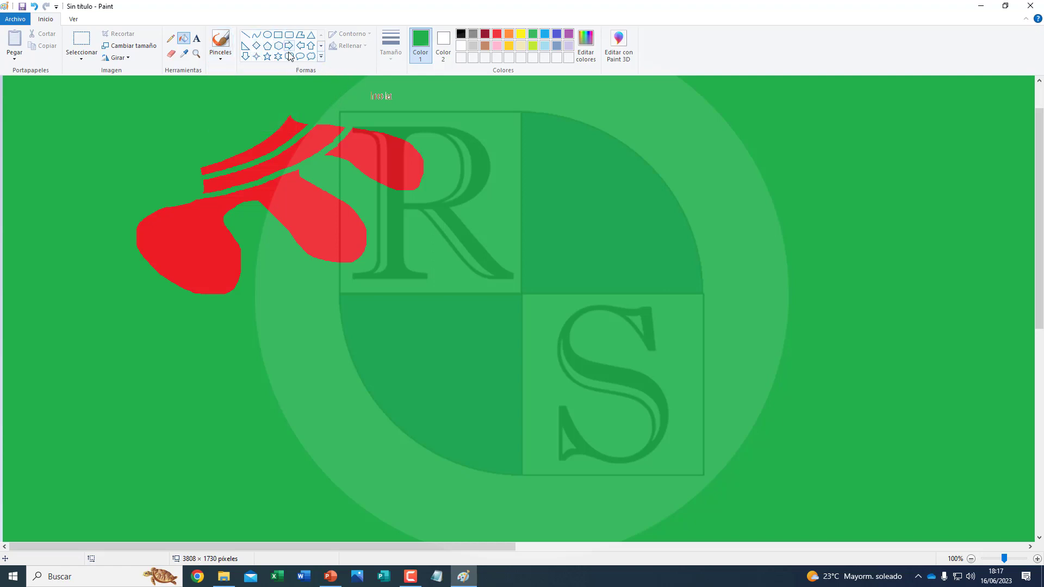
click(321, 57)
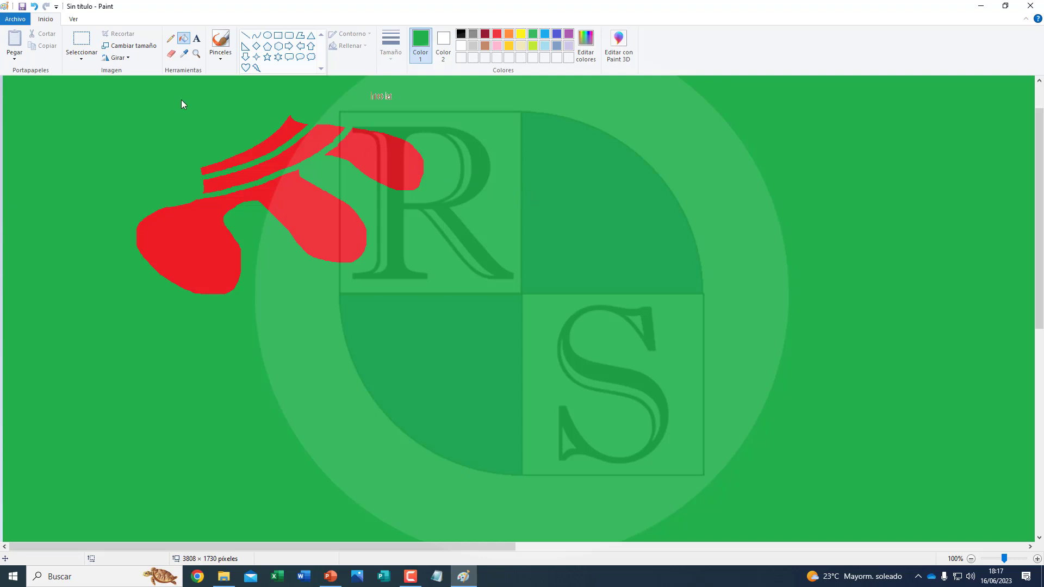
Erase over the blob and text, then start a new blank image without saving
click(172, 54)
mouse_move(422, 110)
mouse_down()
mouse_move(391, 103)
mouse_move(423, 98)
mouse_move(264, 213)
mouse_up()
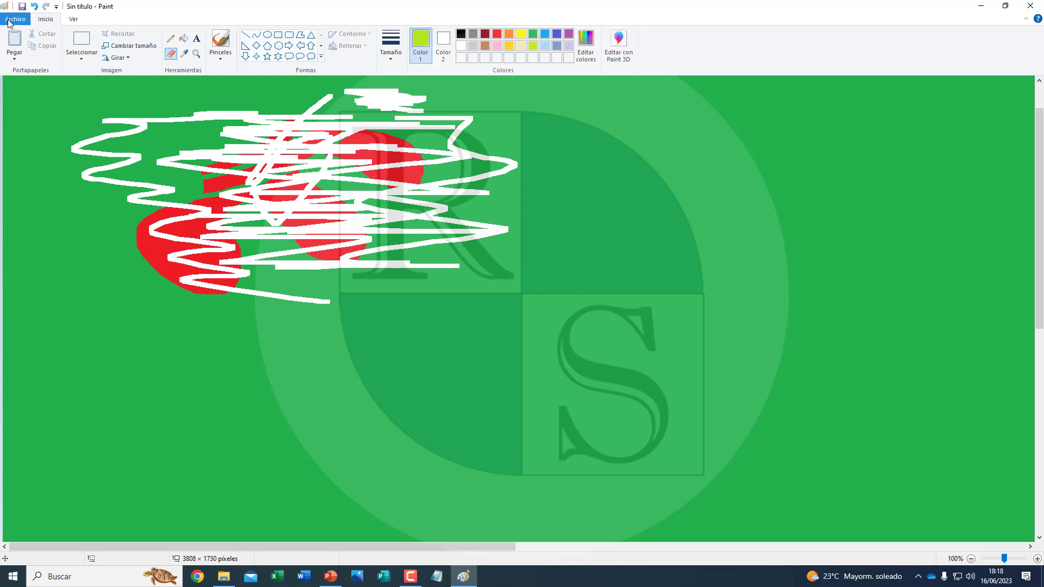
click(8, 20)
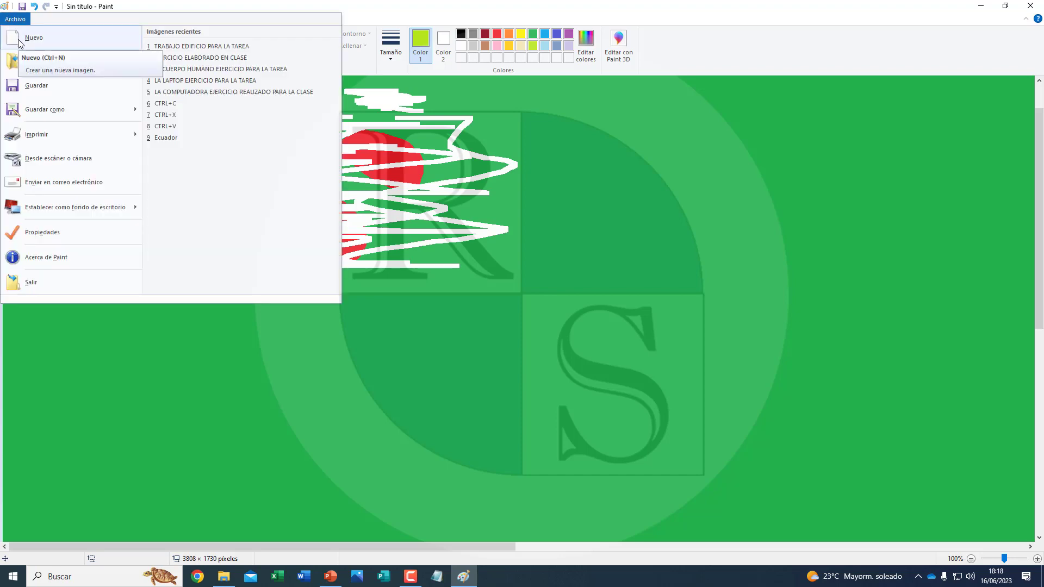
click(20, 41)
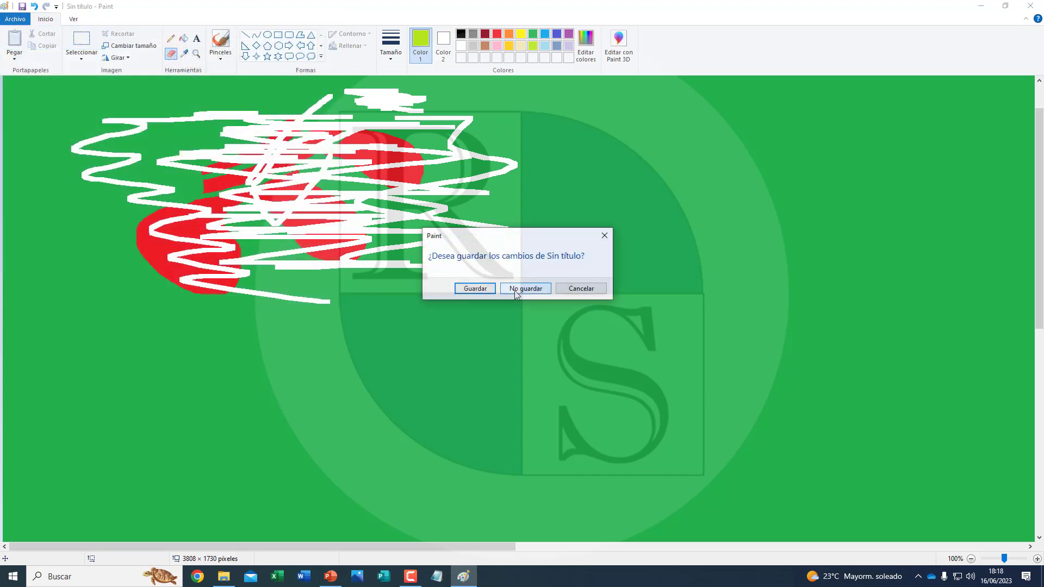
click(516, 293)
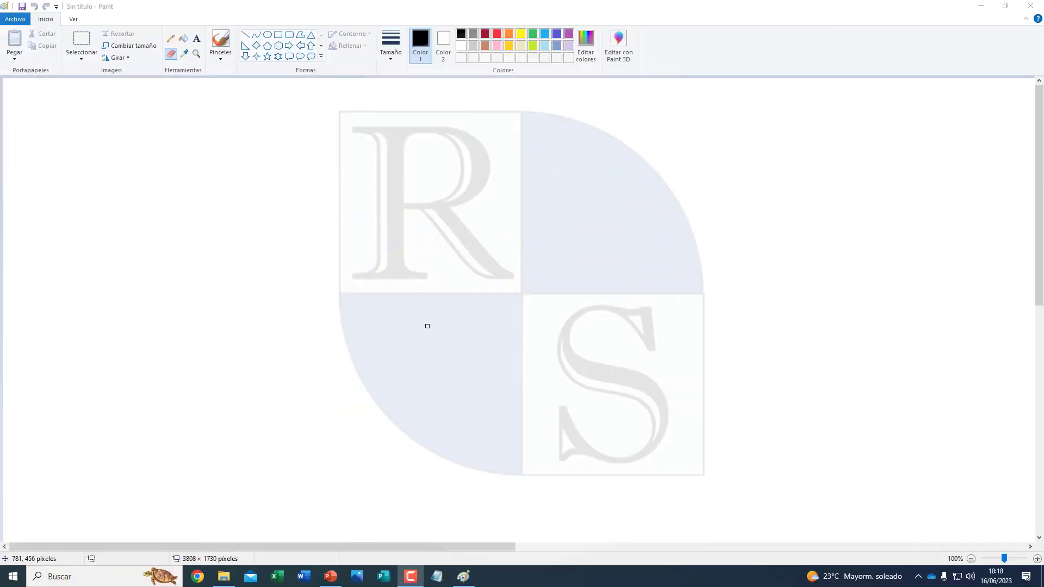
Draw a rounded rectangle as the monitor outline
click(290, 36)
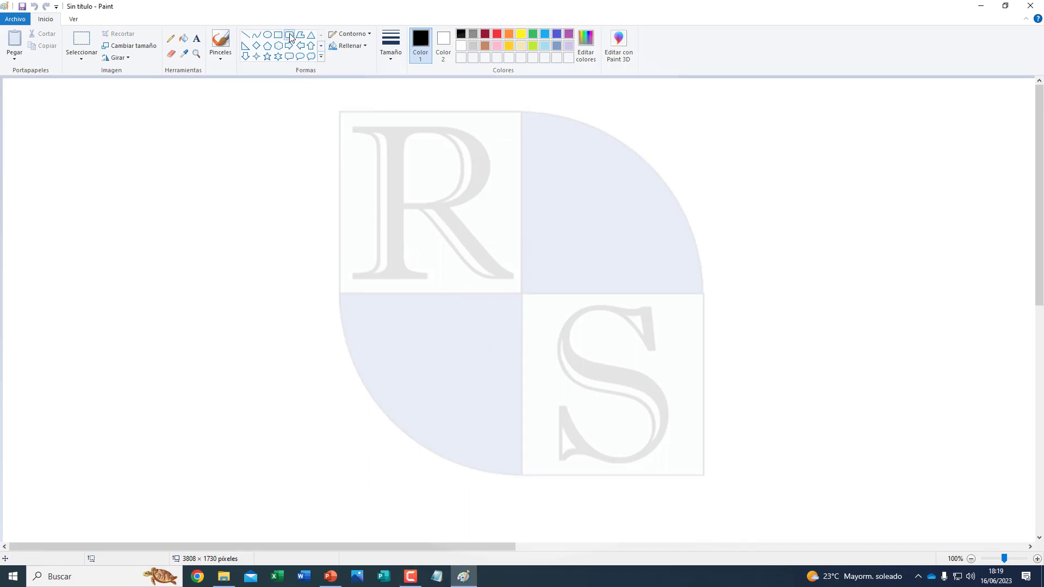
drag(217, 155, 491, 305)
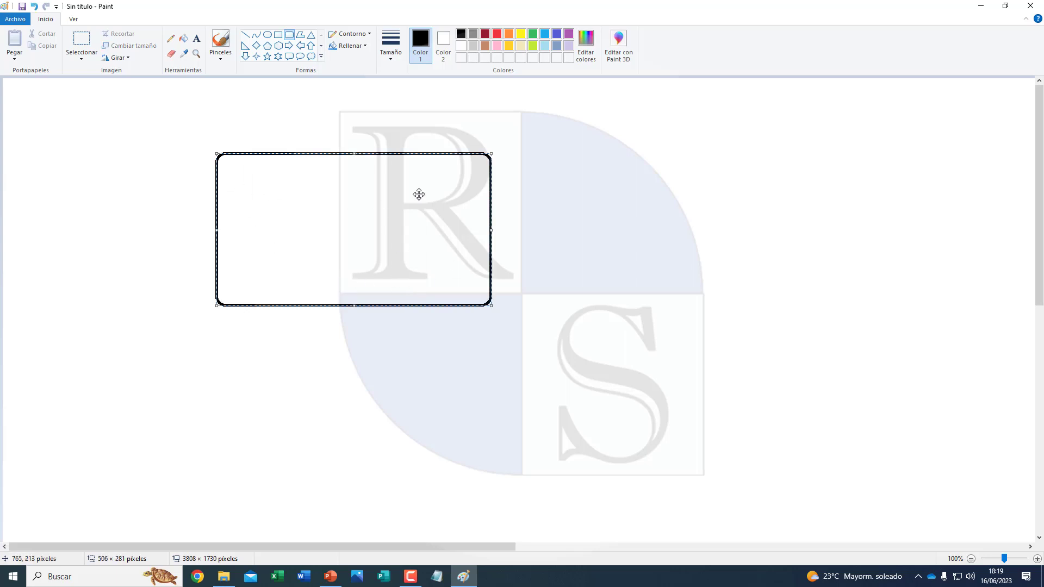
drag(355, 306, 355, 308)
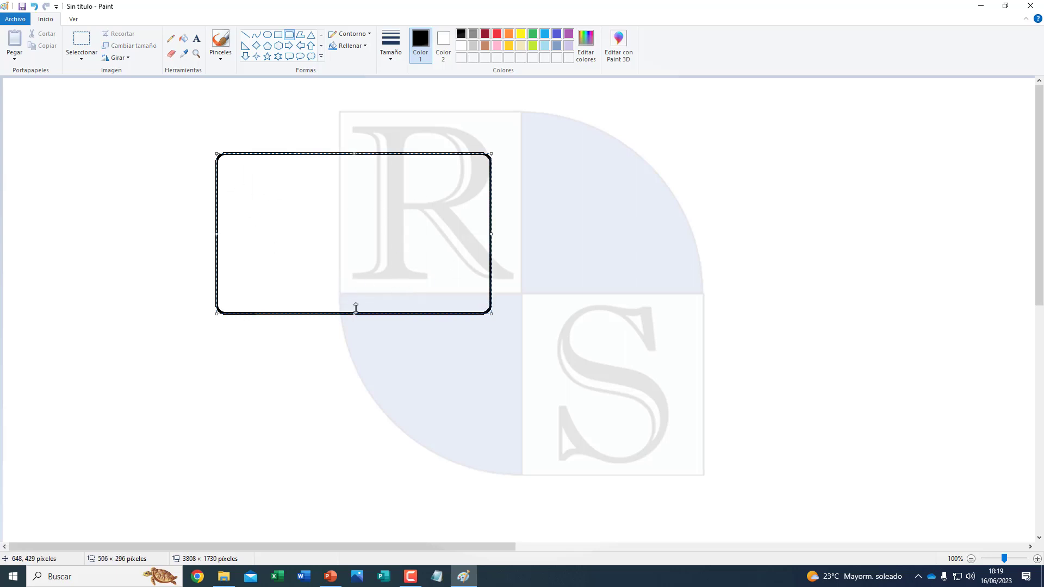
Draw the inner screen rectangle and a small button near the monitor's bottom-right
click(278, 37)
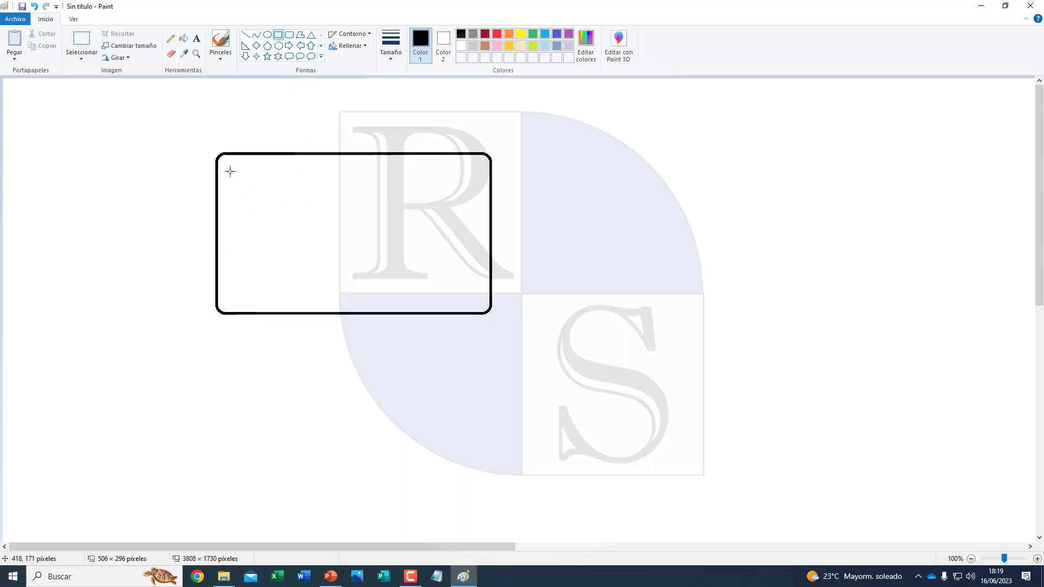
drag(229, 168, 477, 292)
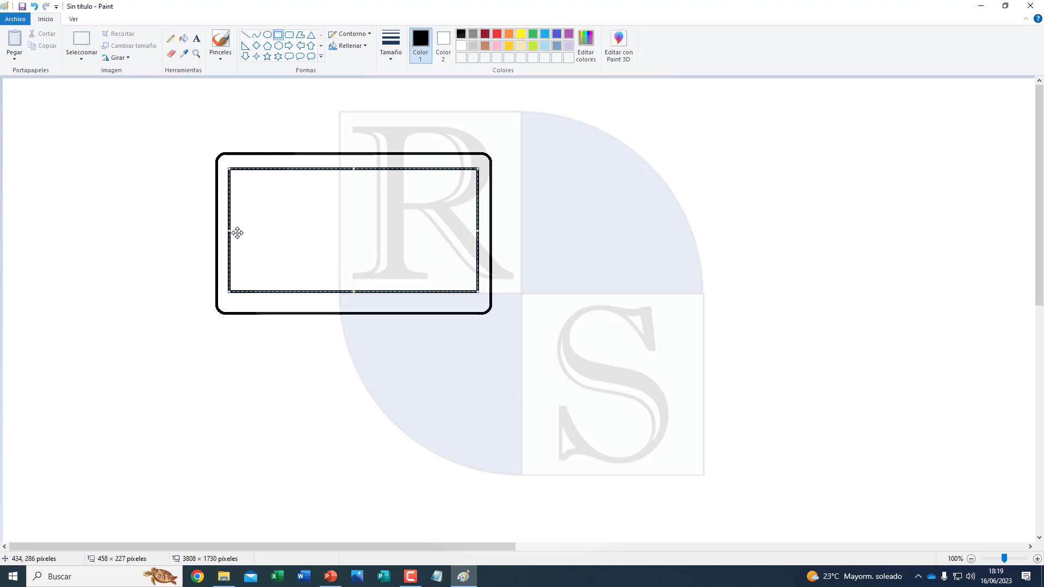
drag(229, 231, 232, 231)
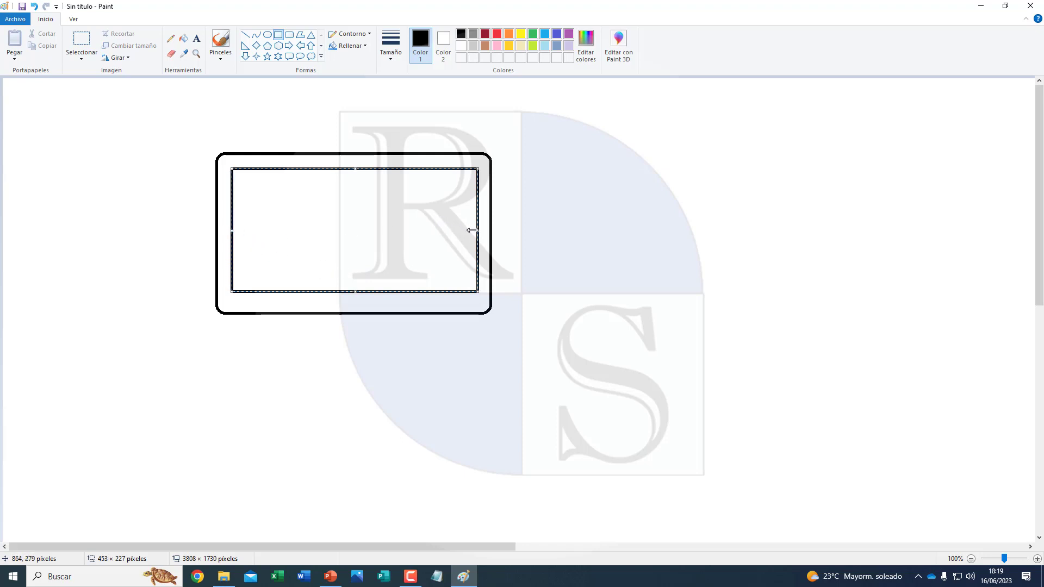
drag(477, 231, 475, 230)
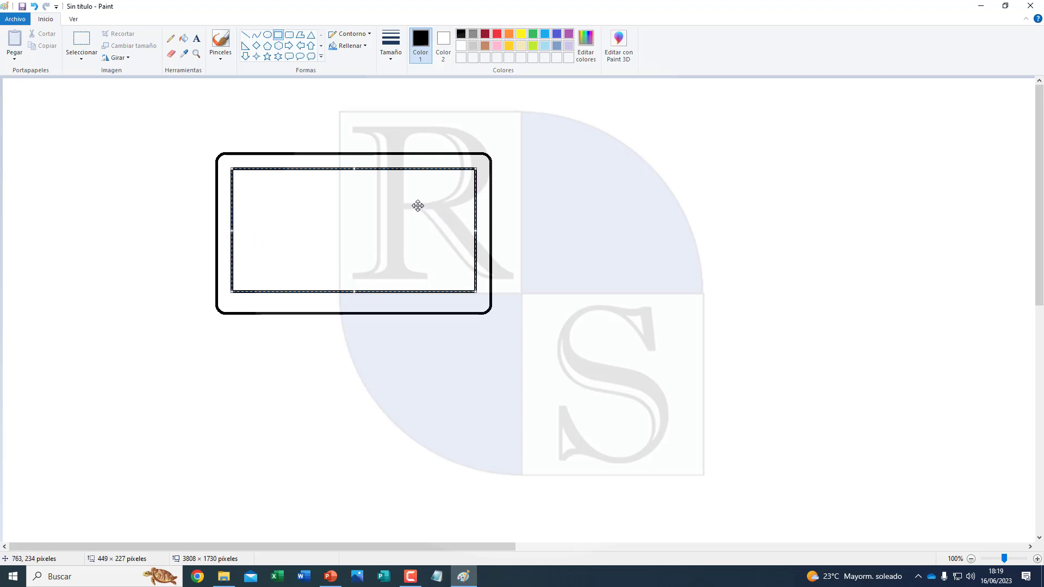
click(604, 221)
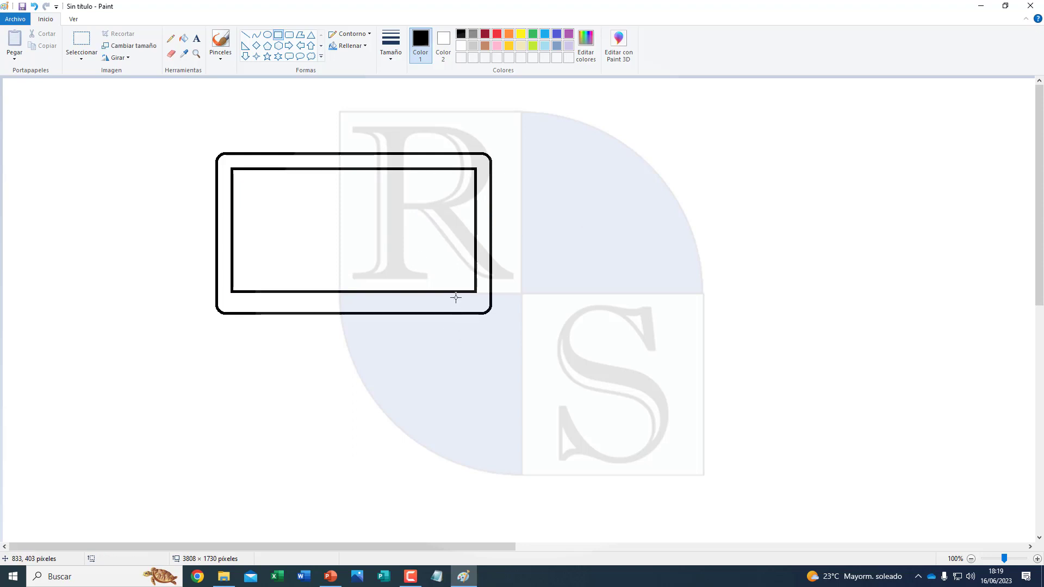
drag(456, 297, 474, 305)
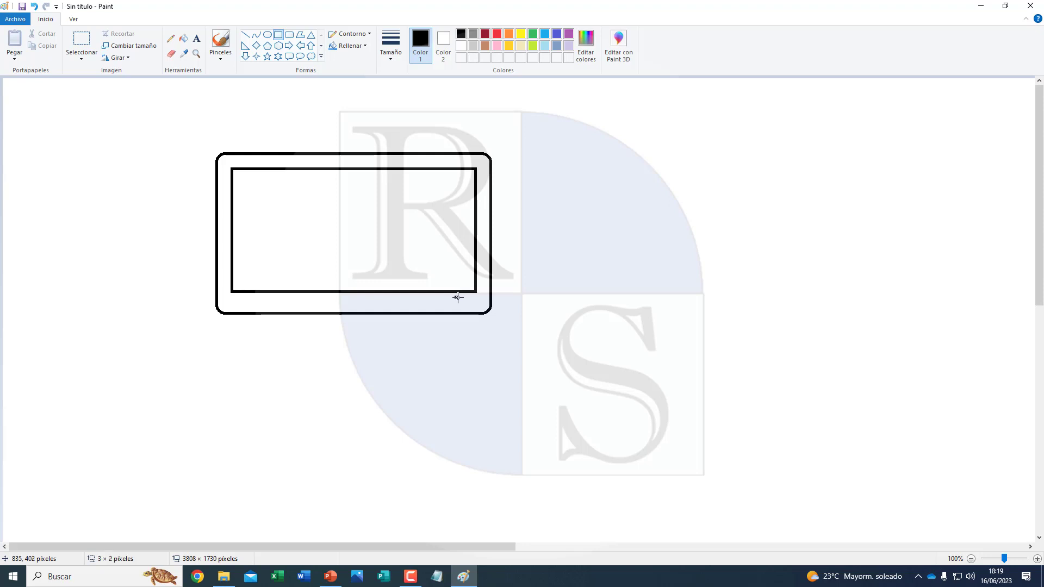
Draw two slanted stand legs and a base line beneath the monitor
click(245, 34)
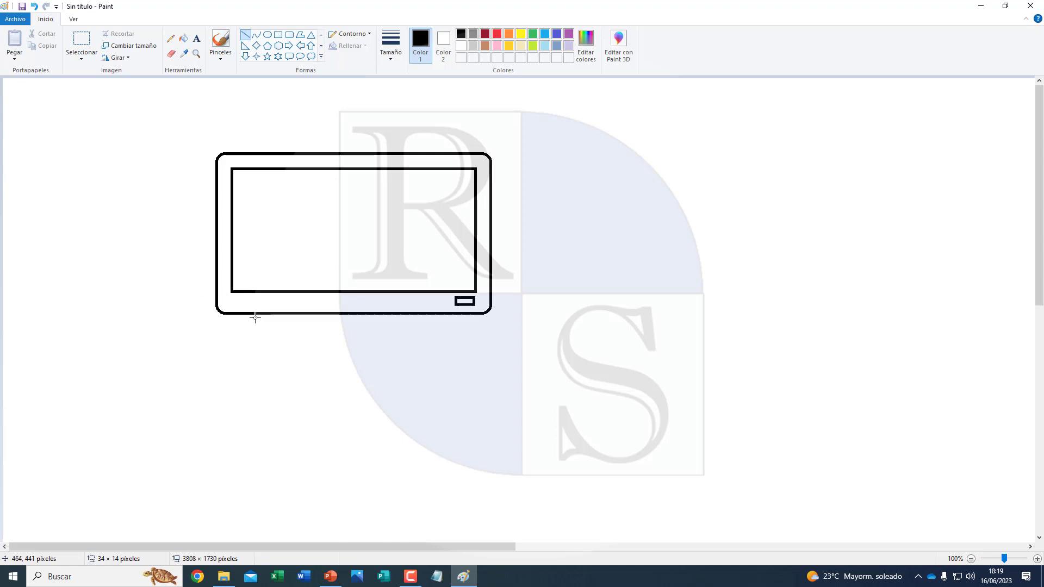
drag(255, 318, 276, 342)
drag(446, 315, 432, 349)
click(424, 362)
drag(267, 341, 436, 340)
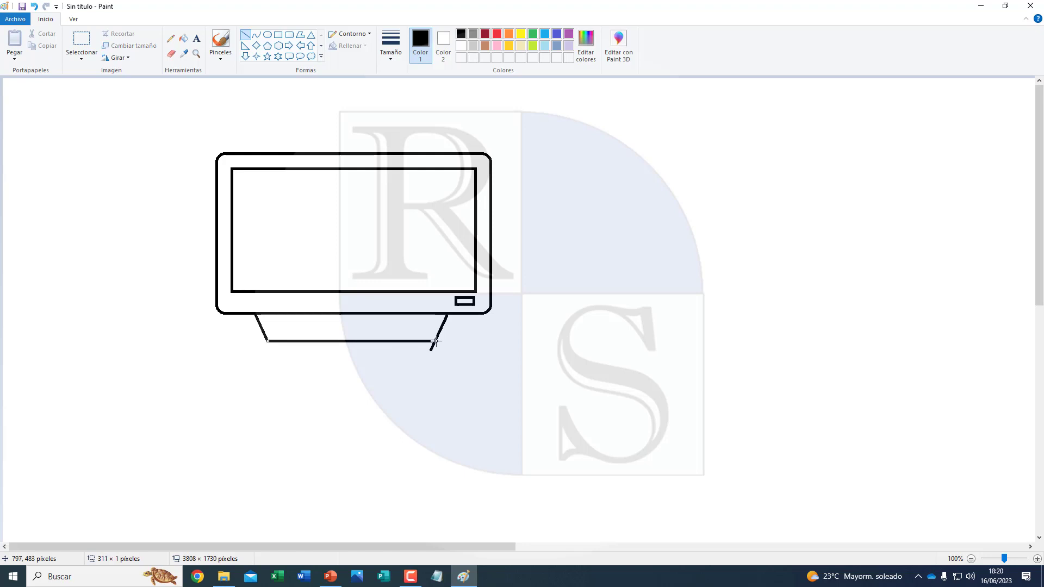
click(448, 344)
Select the Eraser and zoom in to 300% on the stand
click(171, 54)
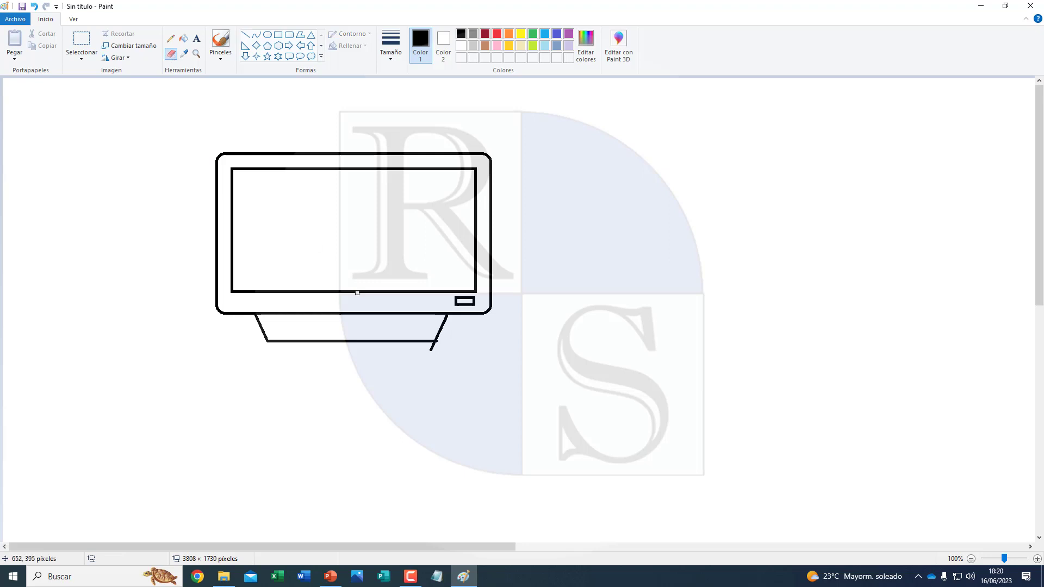
click(1036, 559)
click(1036, 559)
scroll(837, 473, down, 5)
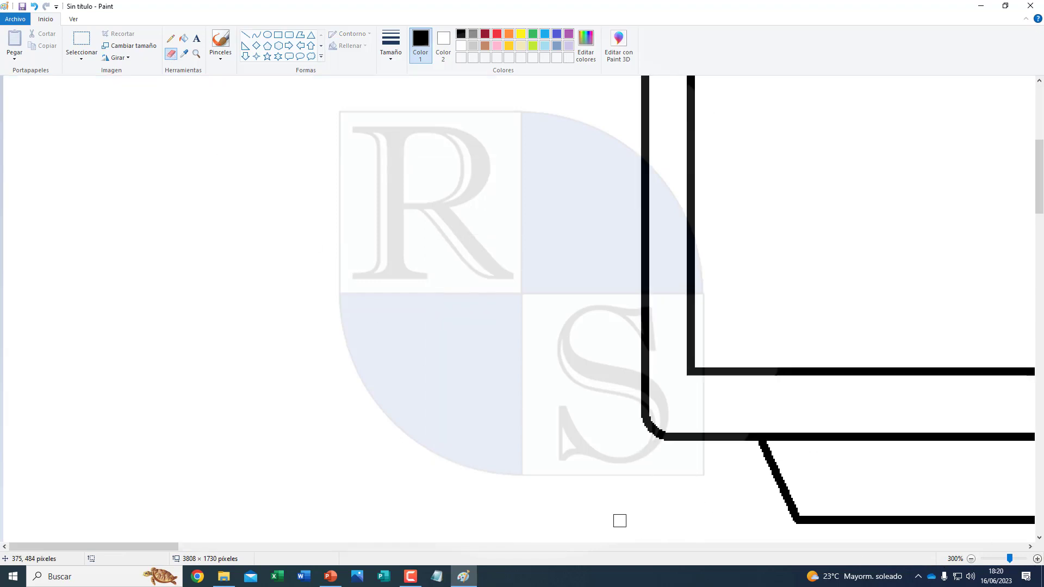
drag(162, 549, 290, 548)
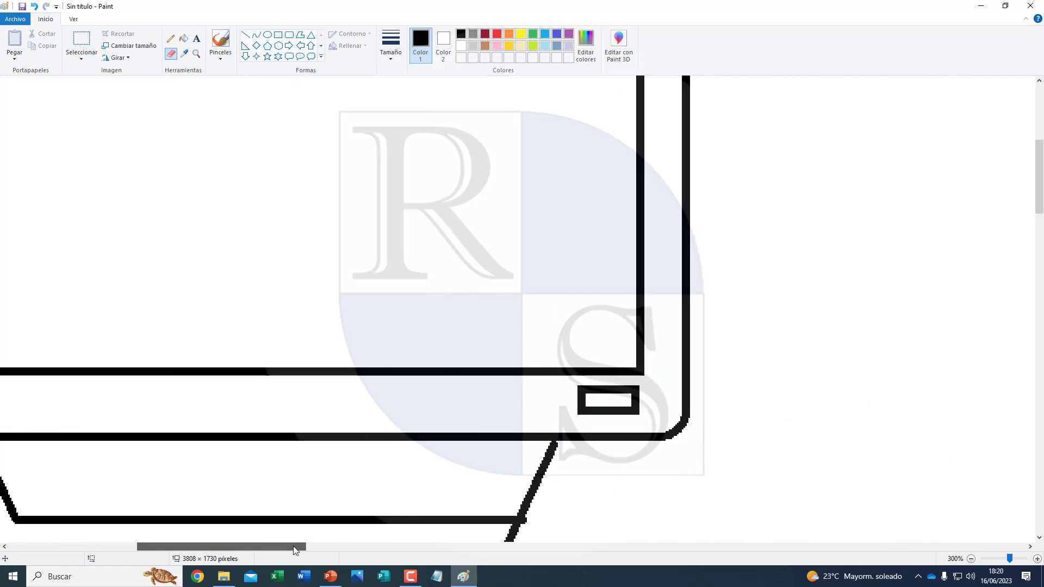
Erase the right leg's overshoot below the base and zoom back to 100%
scroll(386, 491, down, 4)
drag(512, 305, 507, 312)
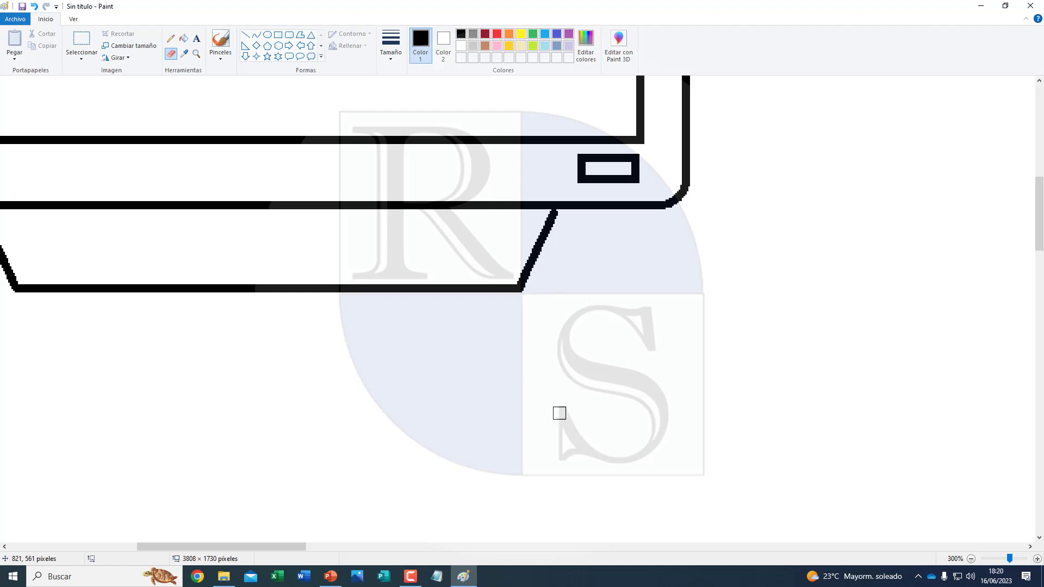
click(972, 560)
click(971, 560)
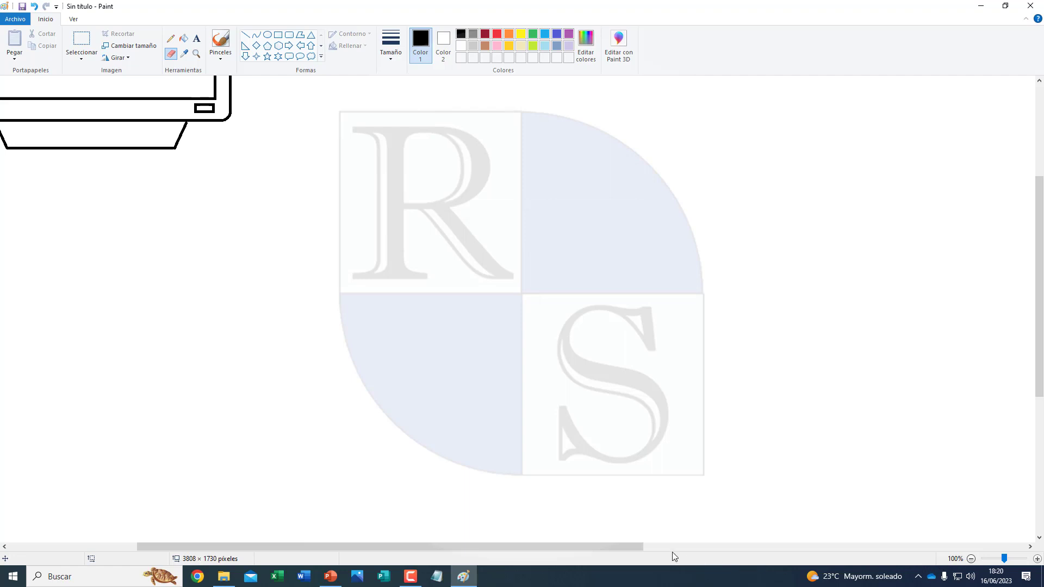
drag(635, 546, 507, 546)
scroll(480, 511, up, 3)
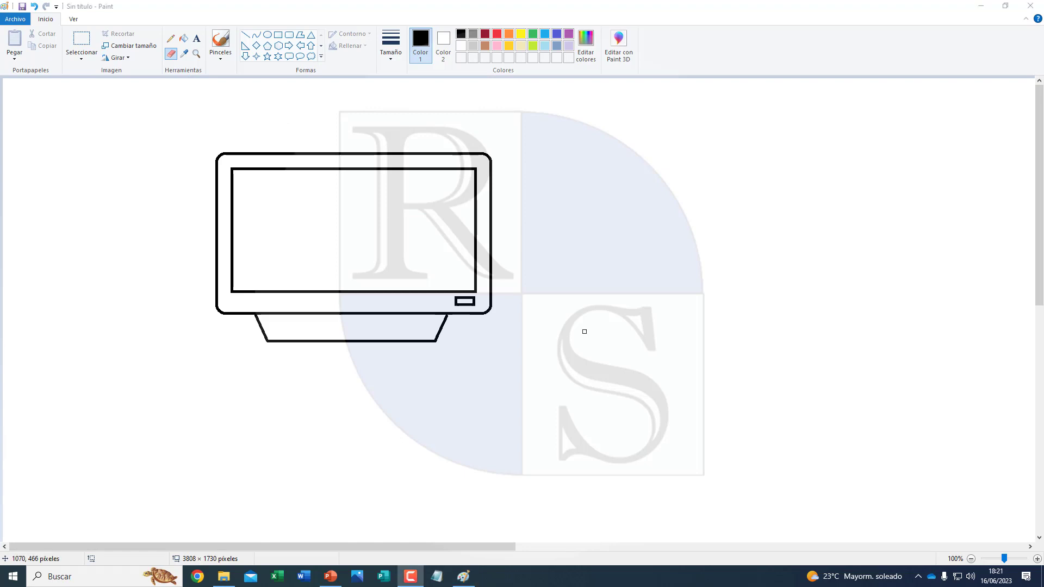
Draw a wide keyboard rectangle below the monitor with the Rectangle shape
click(278, 35)
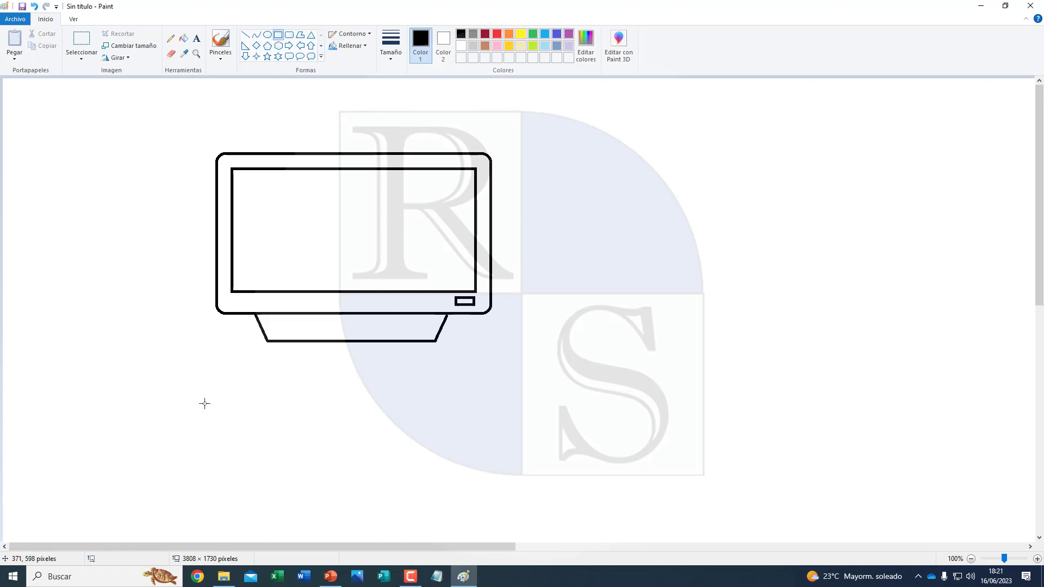
drag(205, 403, 529, 540)
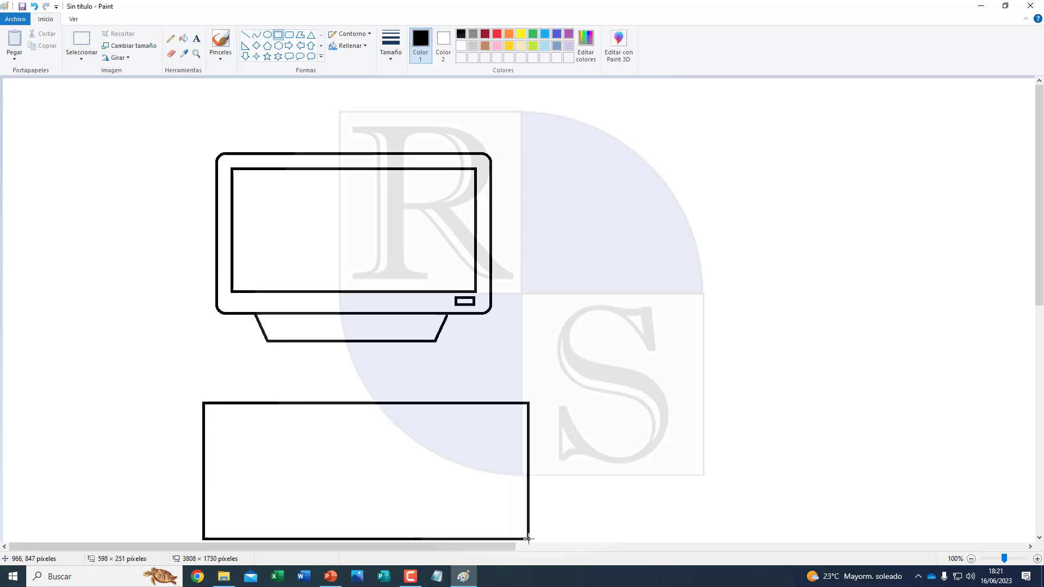
drag(529, 540, 544, 541)
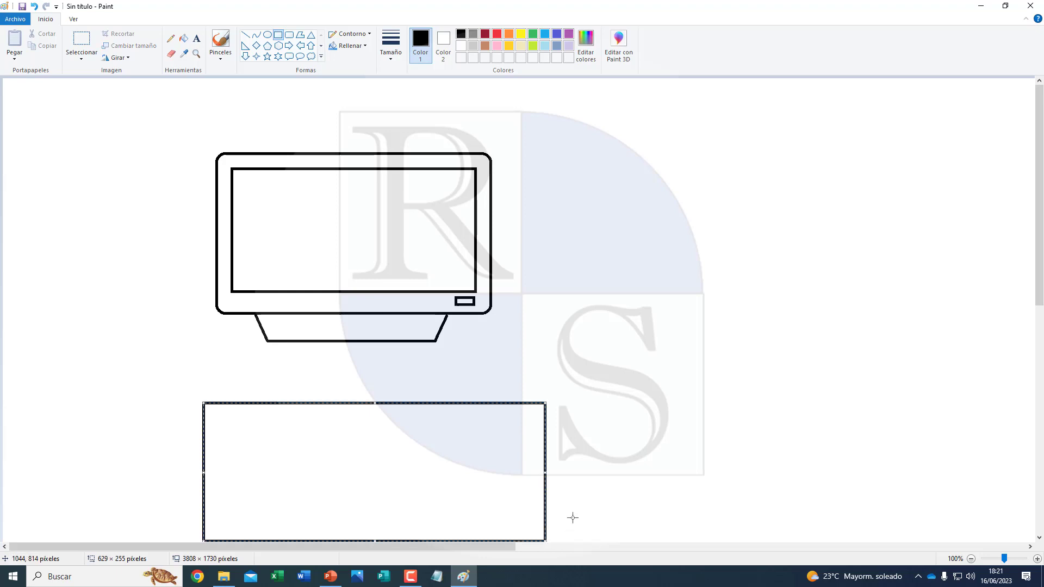
click(610, 447)
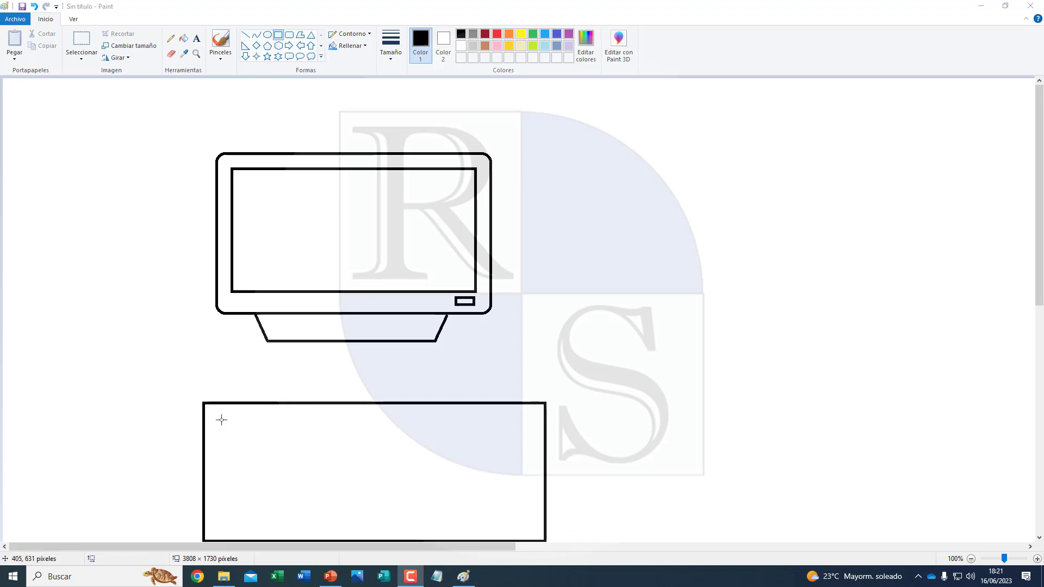
Inside the keyboard, draw a small square, a long thin bar and a larger inner rectangle
mouse_move(211, 412)
mouse_down()
mouse_move(228, 426)
mouse_move(397, 426)
mouse_up()
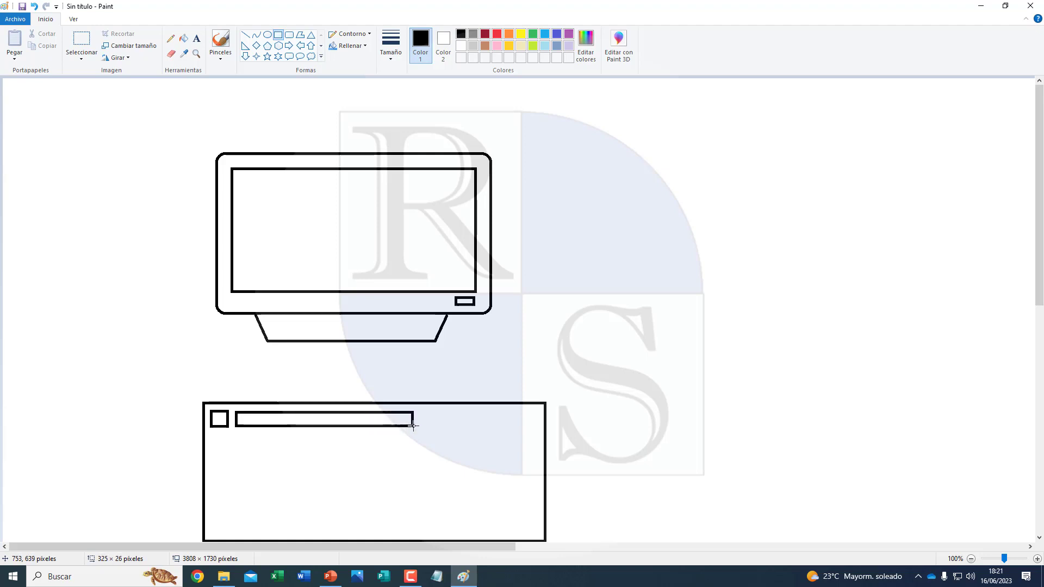
drag(398, 426, 418, 425)
drag(413, 425, 413, 424)
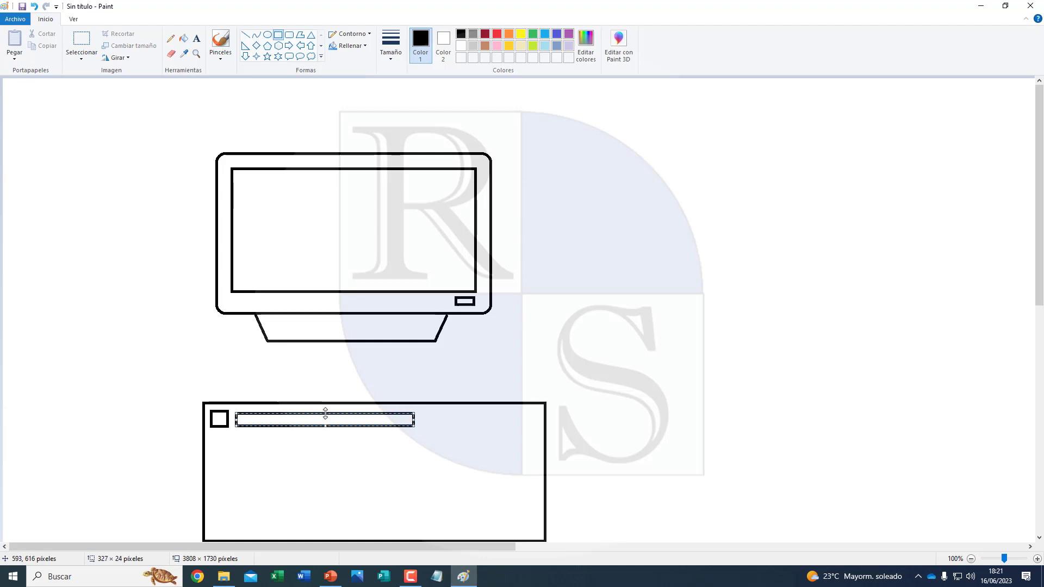
drag(325, 414, 325, 411)
click(292, 473)
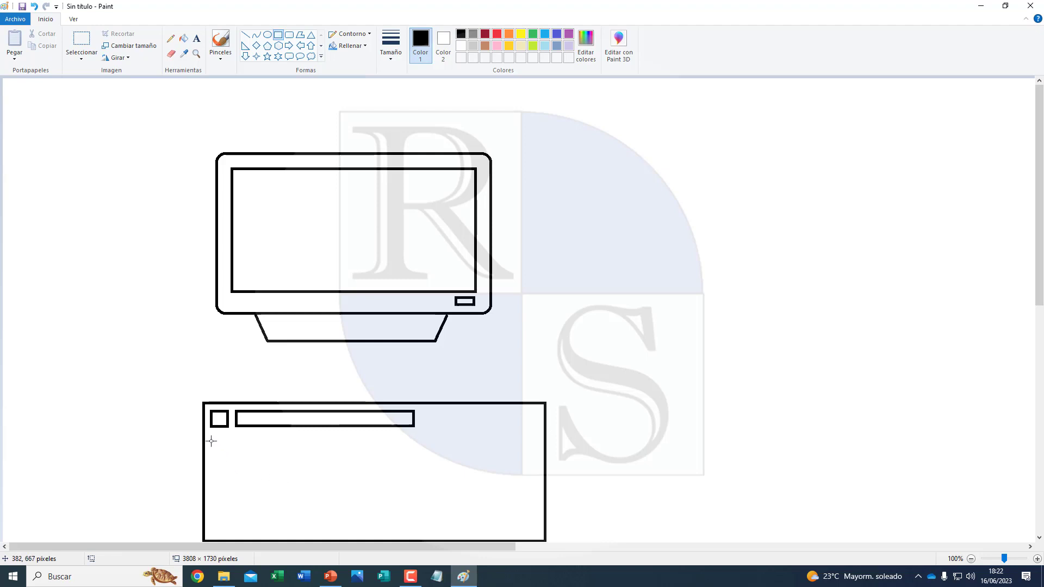
drag(212, 441, 412, 531)
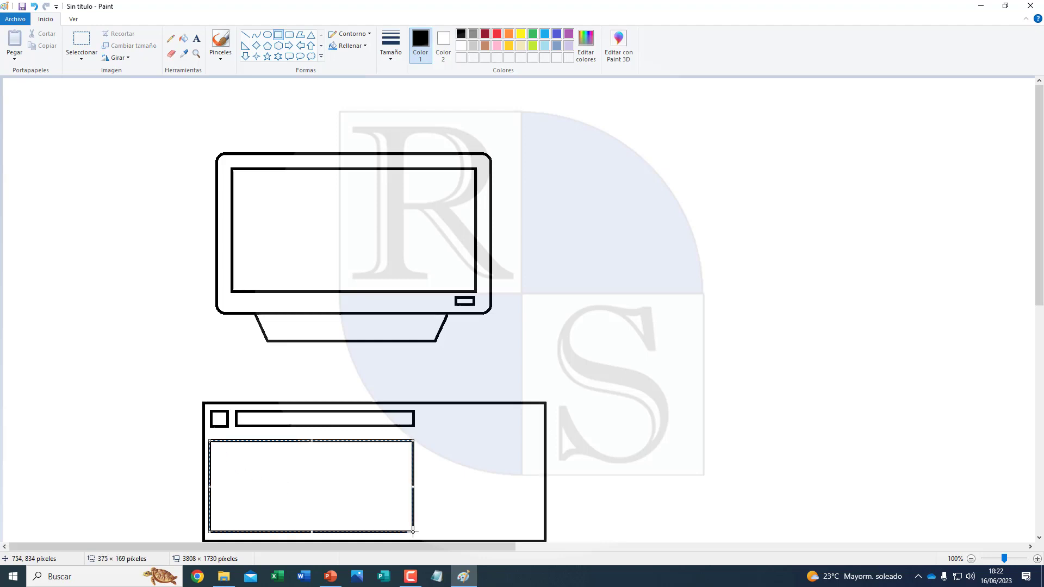
Draw nine vertical key dividers across the keyboard's inner key area with the Line tool
click(246, 36)
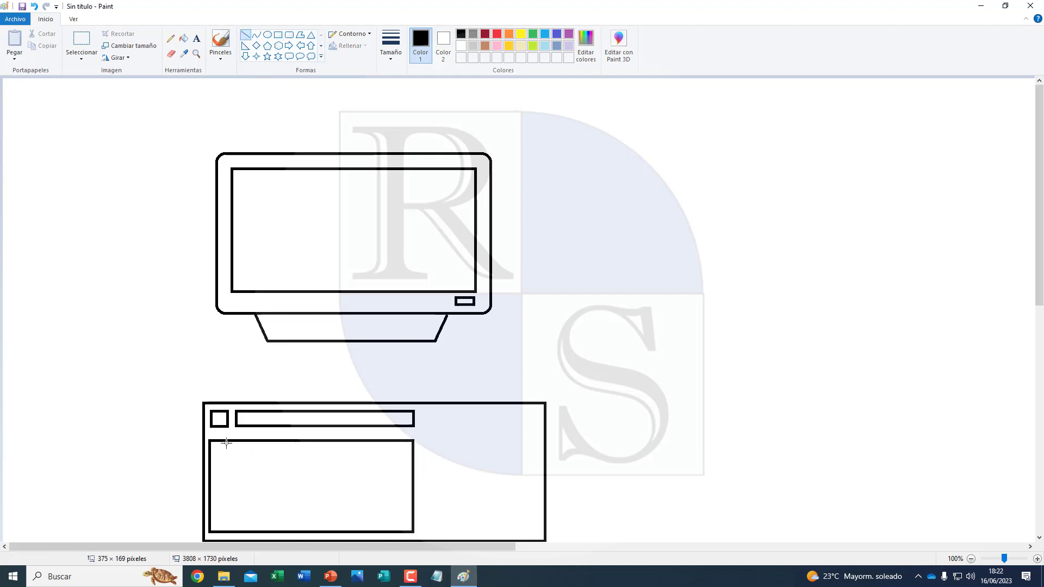
drag(309, 441, 304, 532)
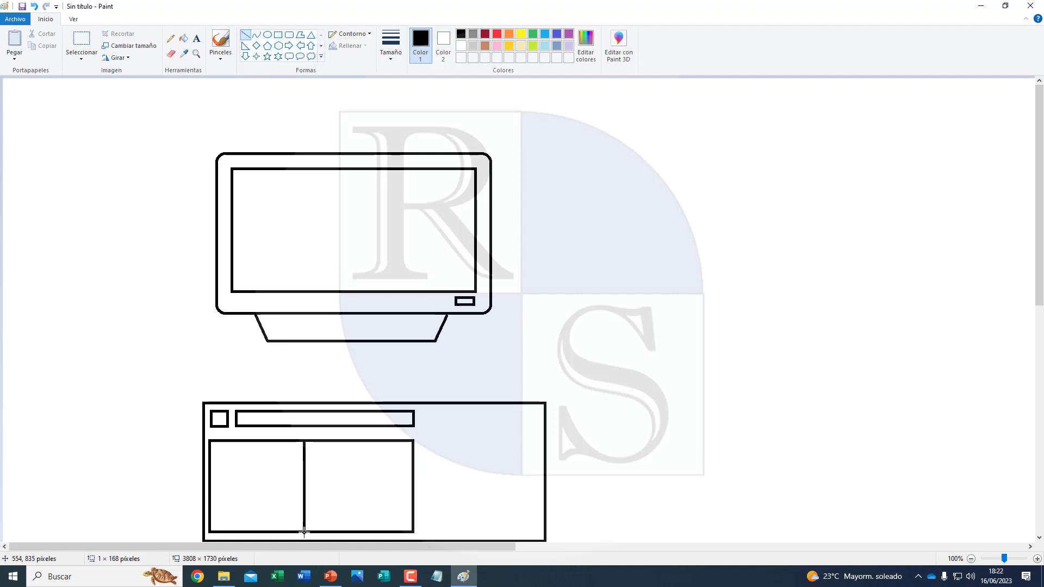
key(Right)
key(Right)
key(Right)
key(Right)
key(Right)
key(Right)
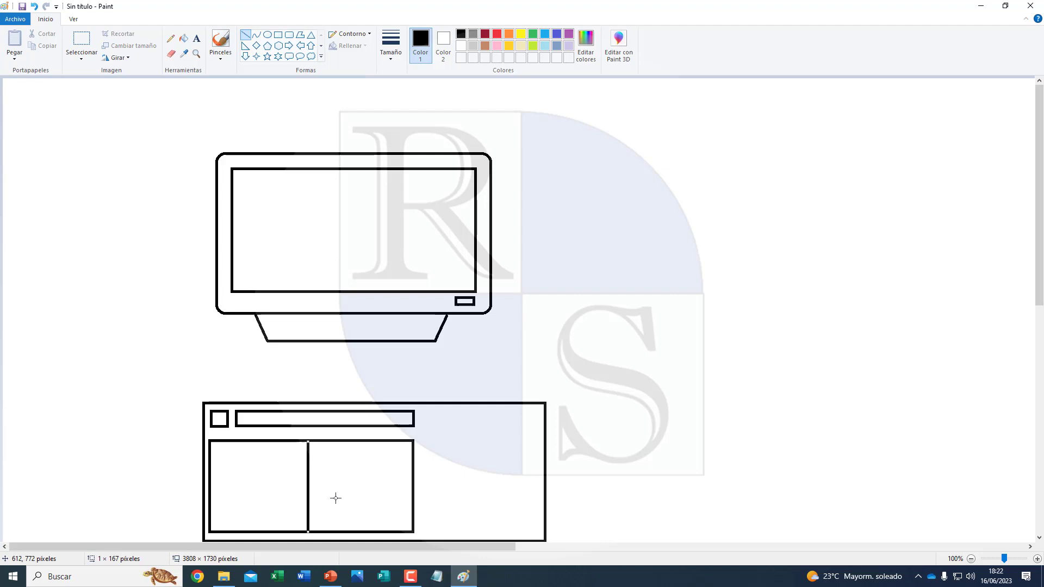
key(Right)
key(Right)
key(Right)
key(Right)
drag(256, 442, 257, 527)
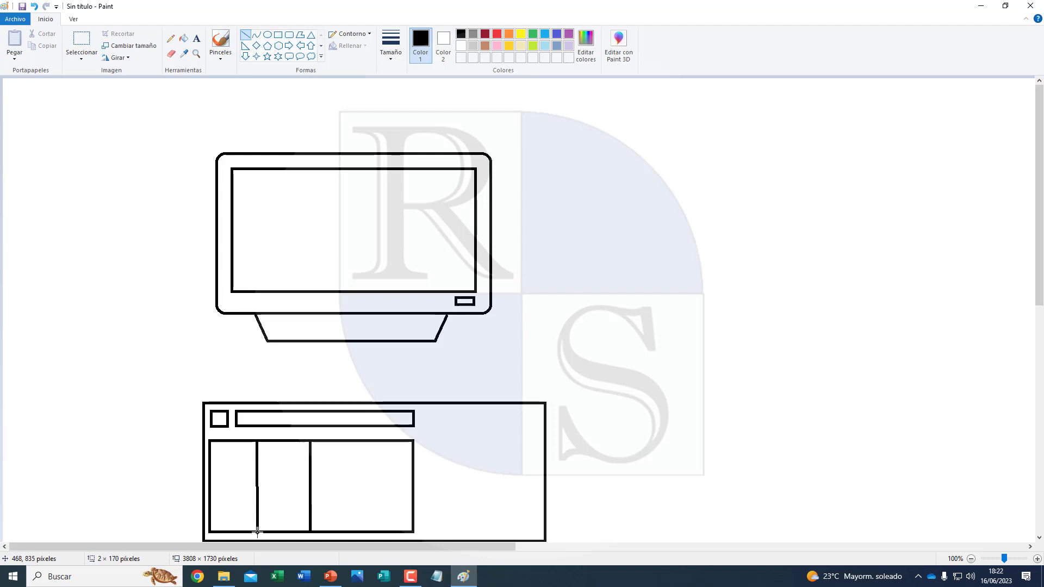
drag(360, 441, 361, 532)
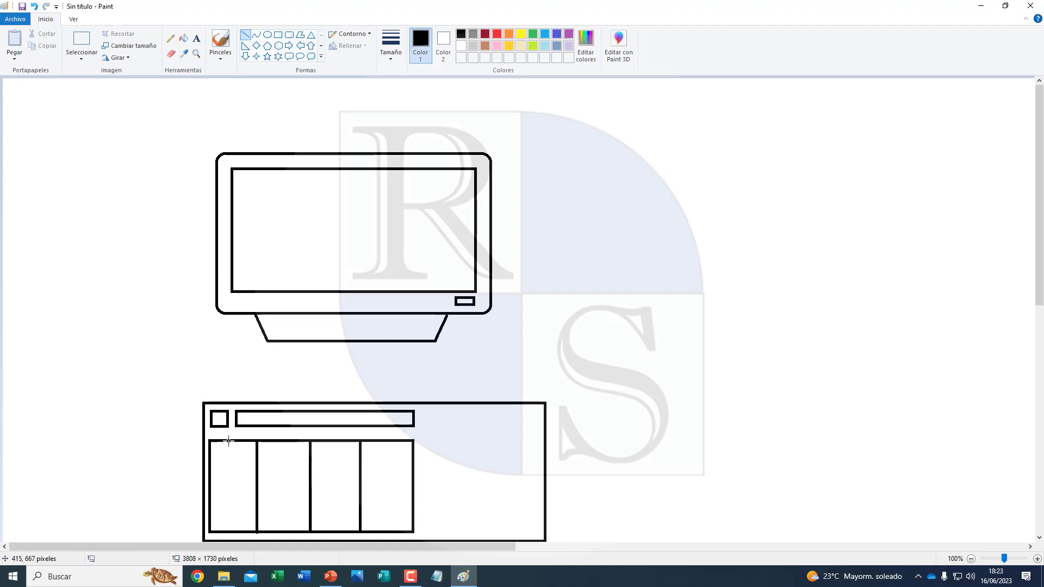
drag(232, 441, 233, 531)
drag(282, 441, 283, 530)
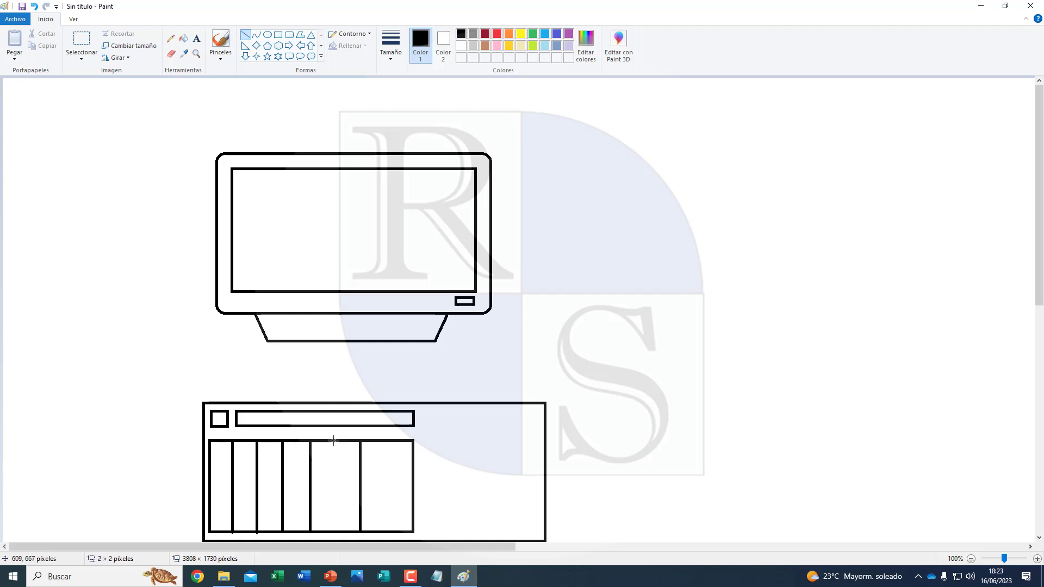
drag(333, 440, 333, 532)
drag(384, 441, 385, 532)
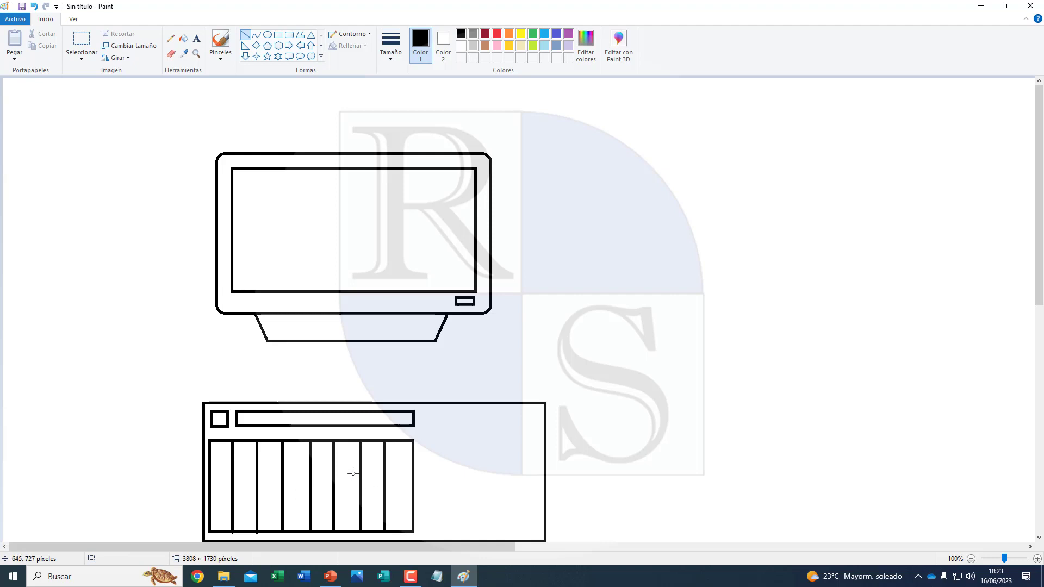
drag(400, 441, 399, 530)
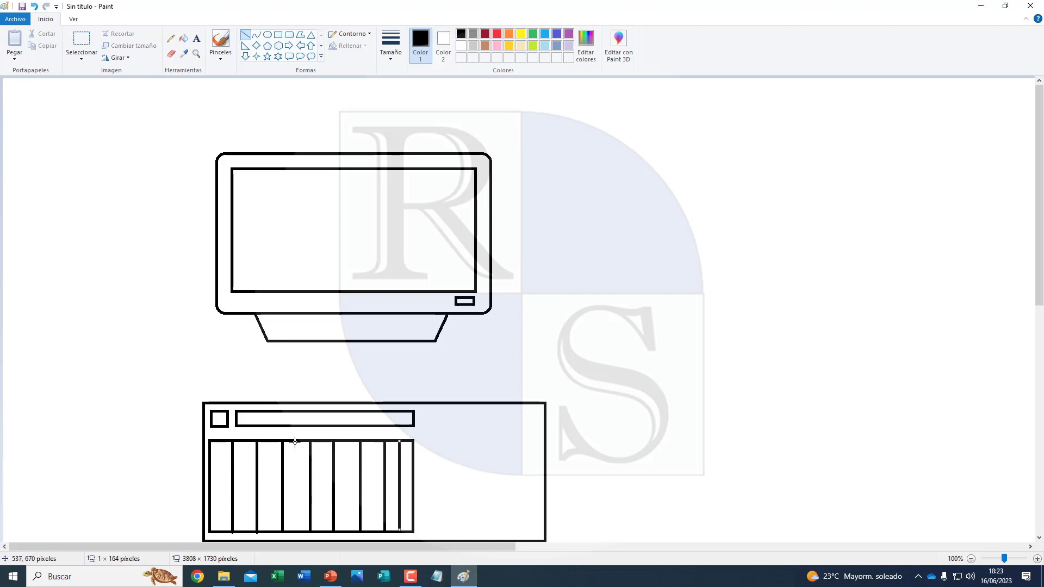
drag(296, 441, 296, 531)
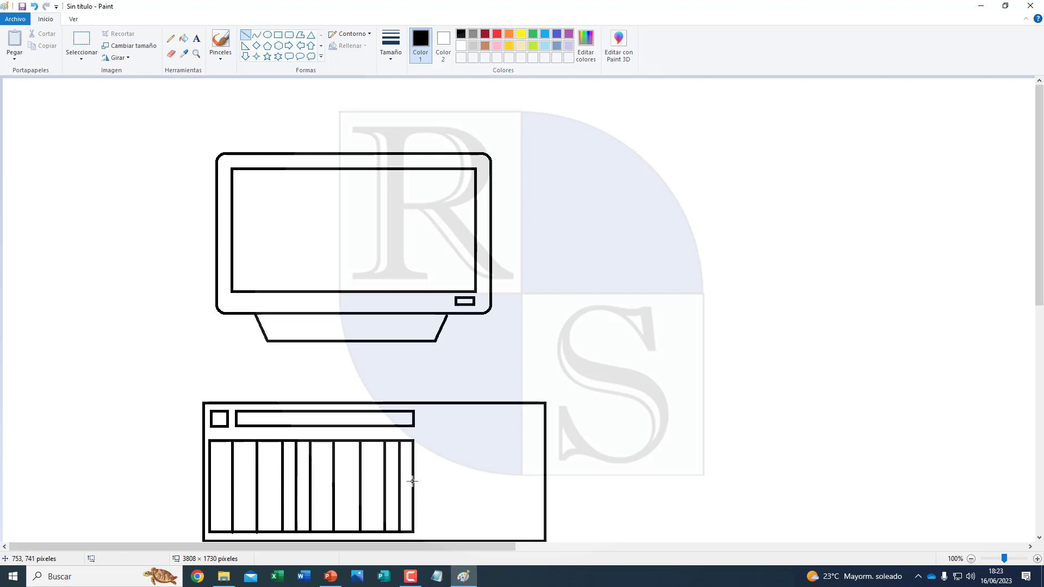
Add seven horizontal row dividers across the keys, then draw a small key right of the long bar
drag(210, 486, 412, 486)
drag(211, 463, 412, 463)
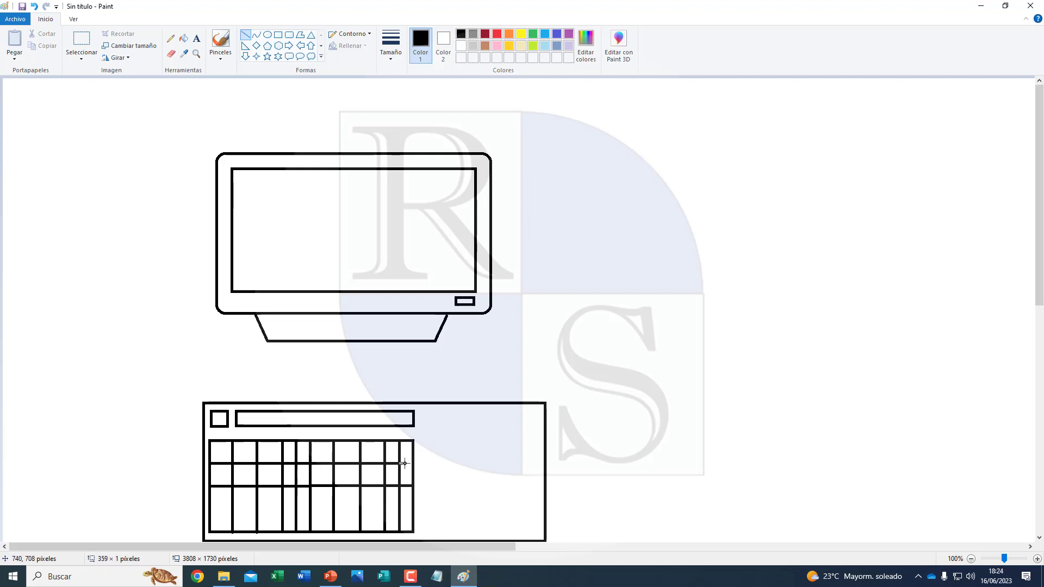
drag(209, 509, 412, 510)
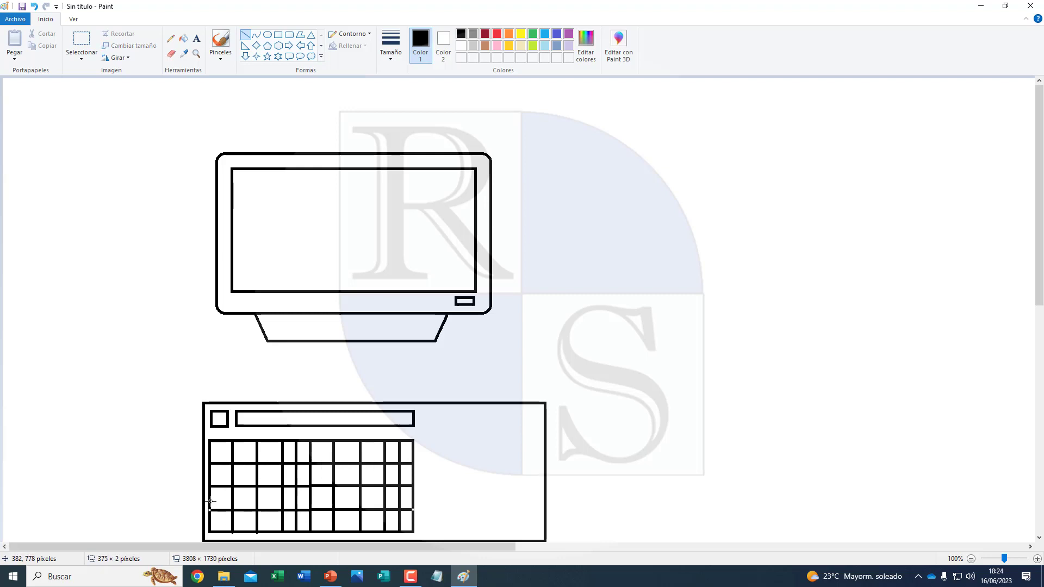
drag(210, 499, 412, 499)
drag(211, 474, 412, 474)
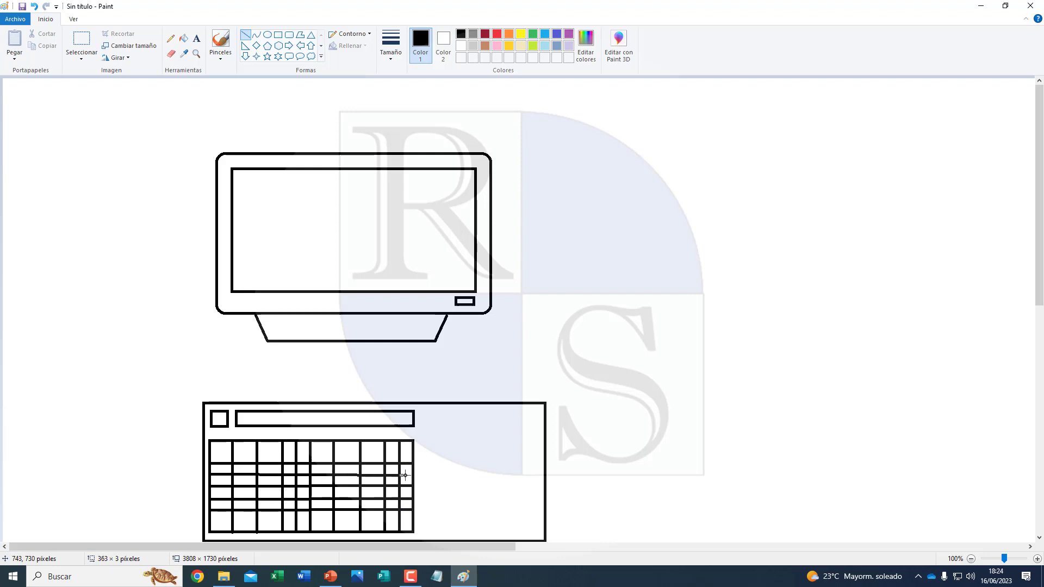
drag(211, 451, 411, 451)
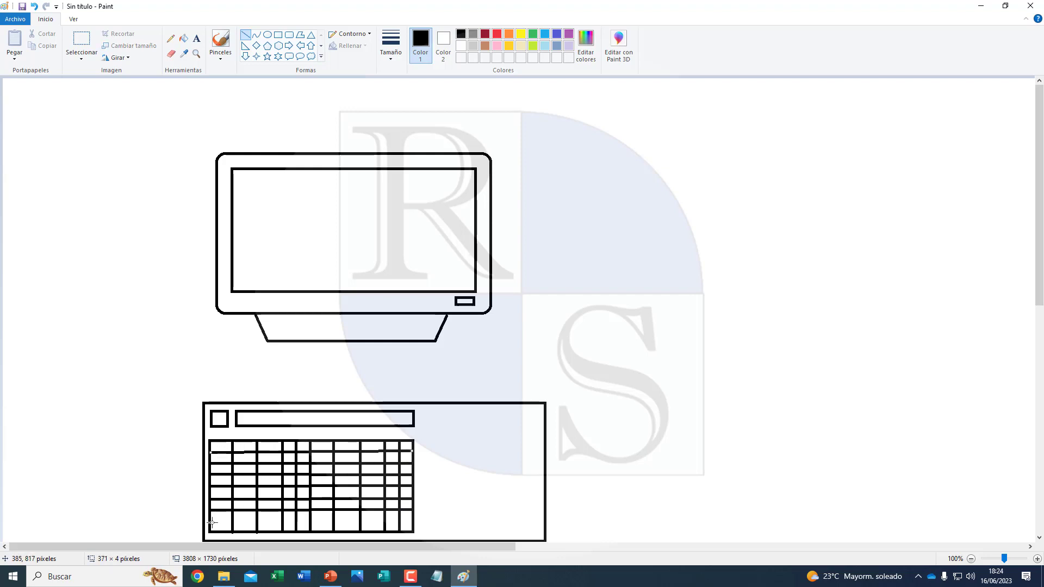
drag(211, 520, 412, 521)
click(278, 34)
mouse_move(424, 410)
mouse_down()
mouse_move(473, 425)
mouse_move(460, 423)
mouse_move(473, 481)
mouse_move(469, 461)
mouse_up()
Split the square block into keys with two vertical divider lines
click(245, 34)
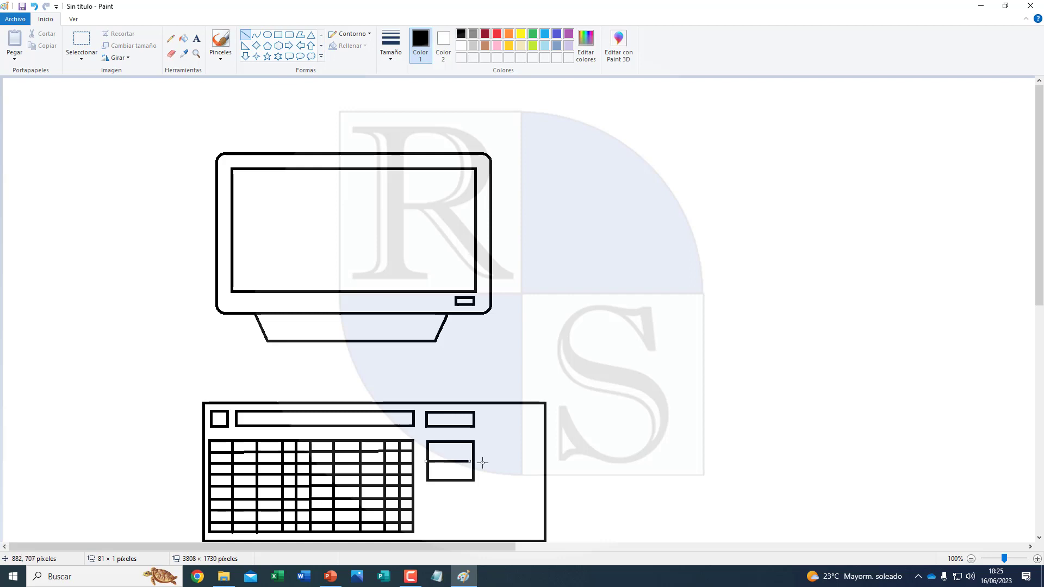
click(482, 462)
drag(440, 441, 440, 481)
drag(455, 442, 455, 480)
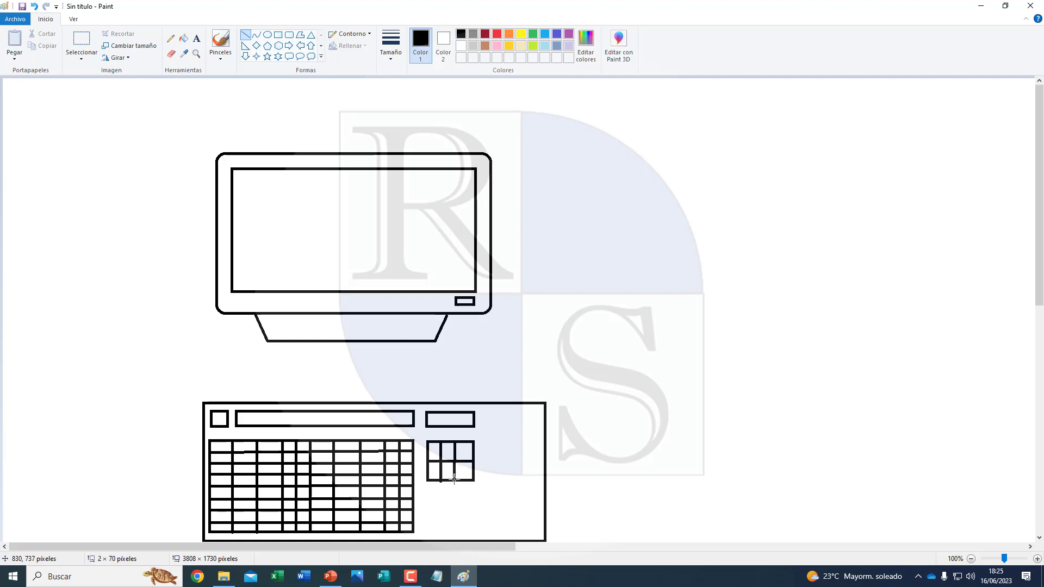
click(171, 53)
Draw the inverted-T arrow keys: a wide bottom row and a raised up-arrow key
click(278, 35)
drag(423, 517, 476, 531)
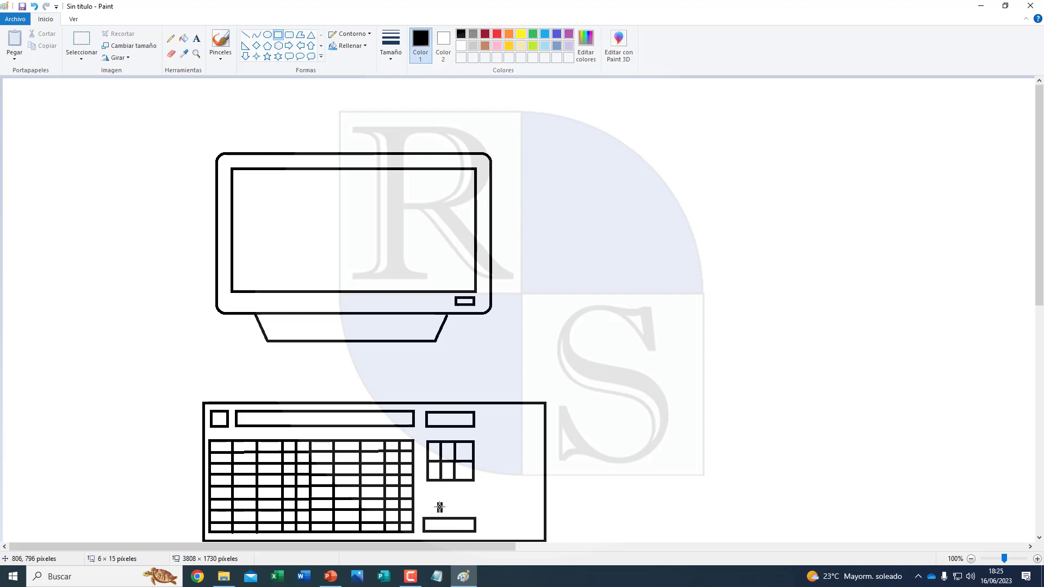
drag(438, 504, 455, 531)
Draw a tall numeric keypad block and grid it with two column and five row lines
drag(484, 443, 538, 531)
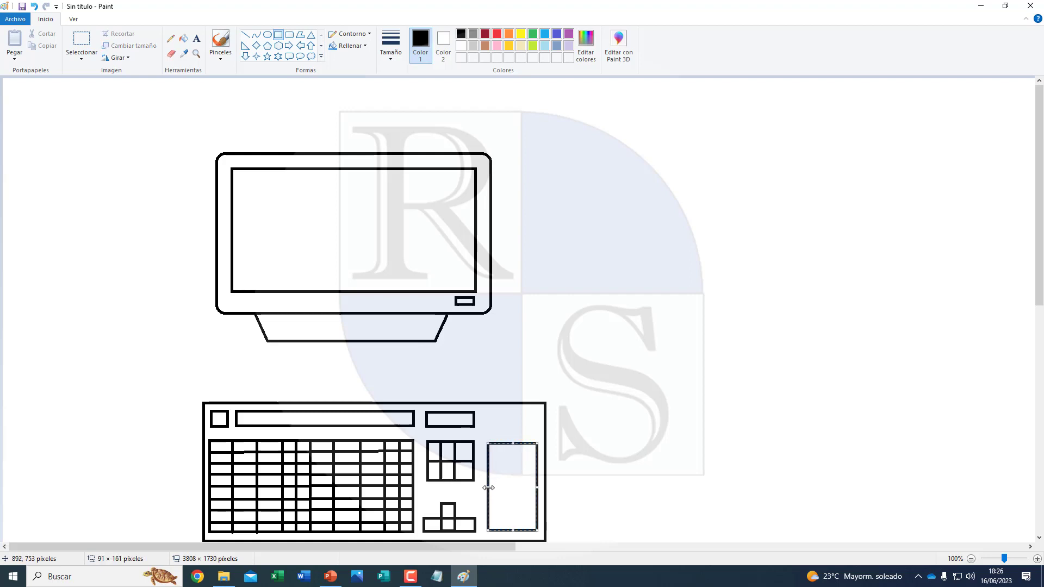
drag(518, 441, 508, 529)
click(245, 35)
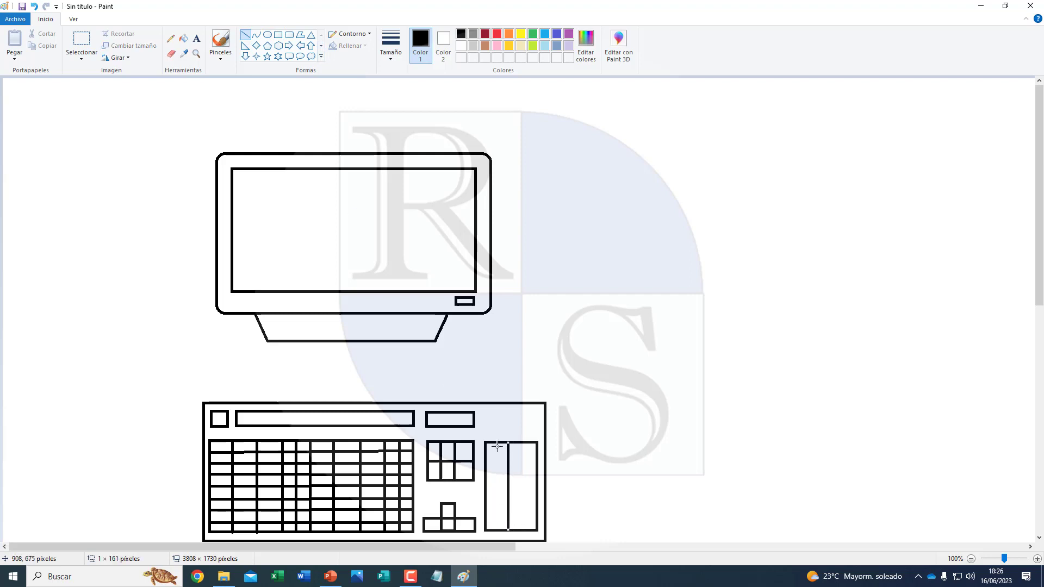
drag(497, 442, 496, 529)
drag(521, 444, 521, 529)
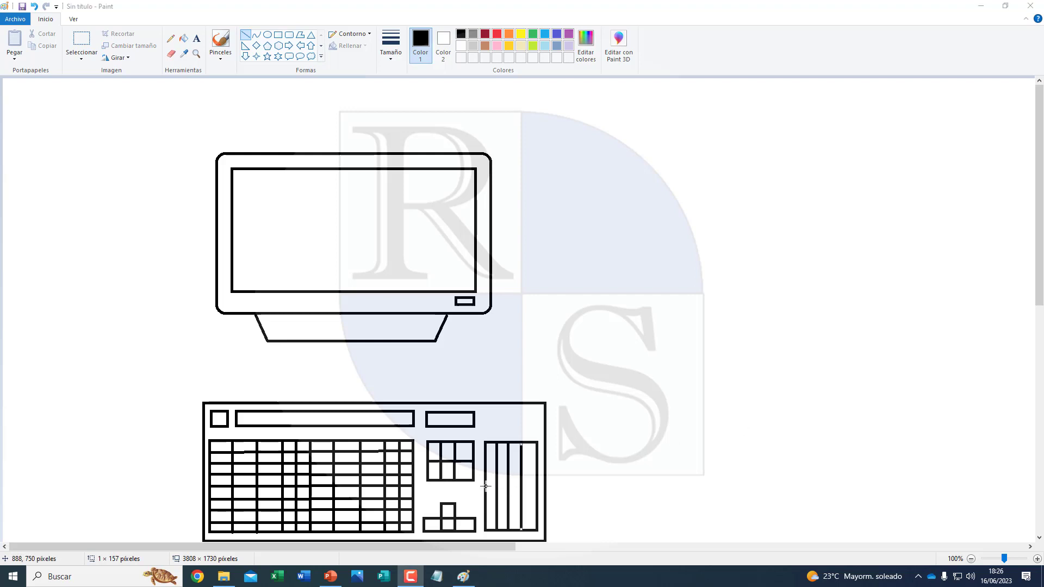
drag(485, 485, 535, 486)
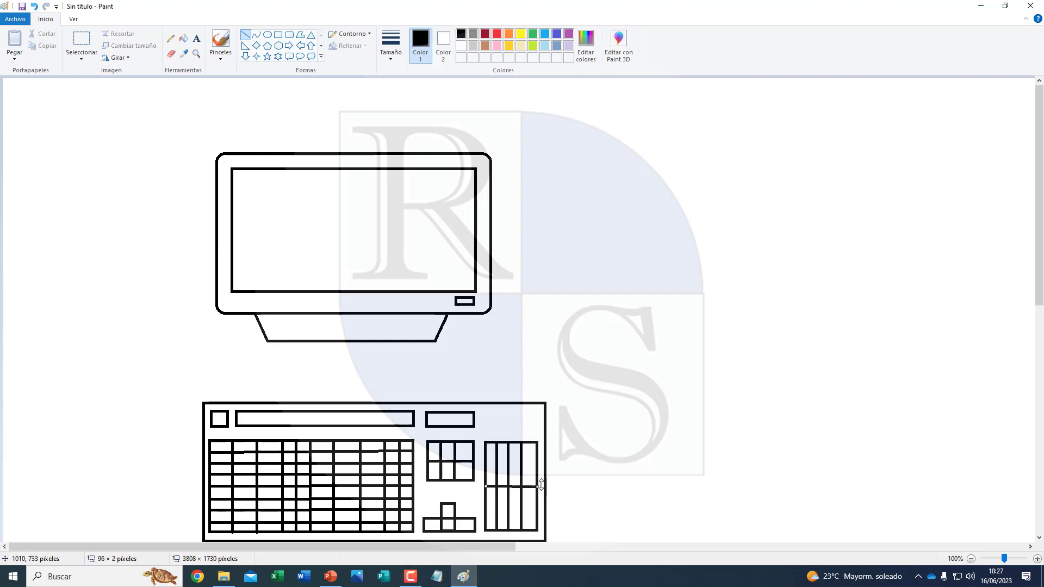
drag(485, 463, 536, 463)
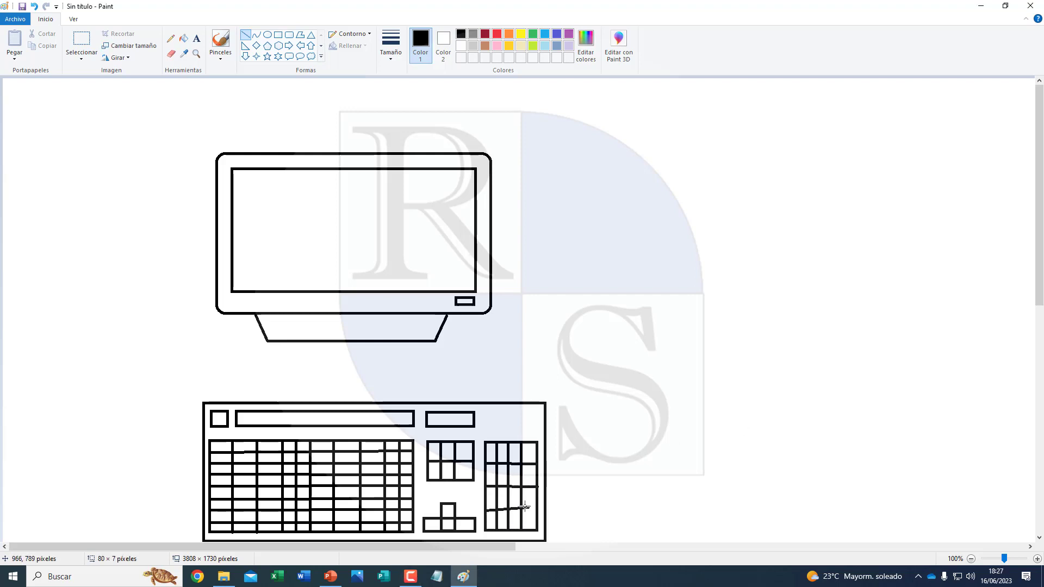
drag(485, 510, 536, 511)
drag(484, 475, 536, 475)
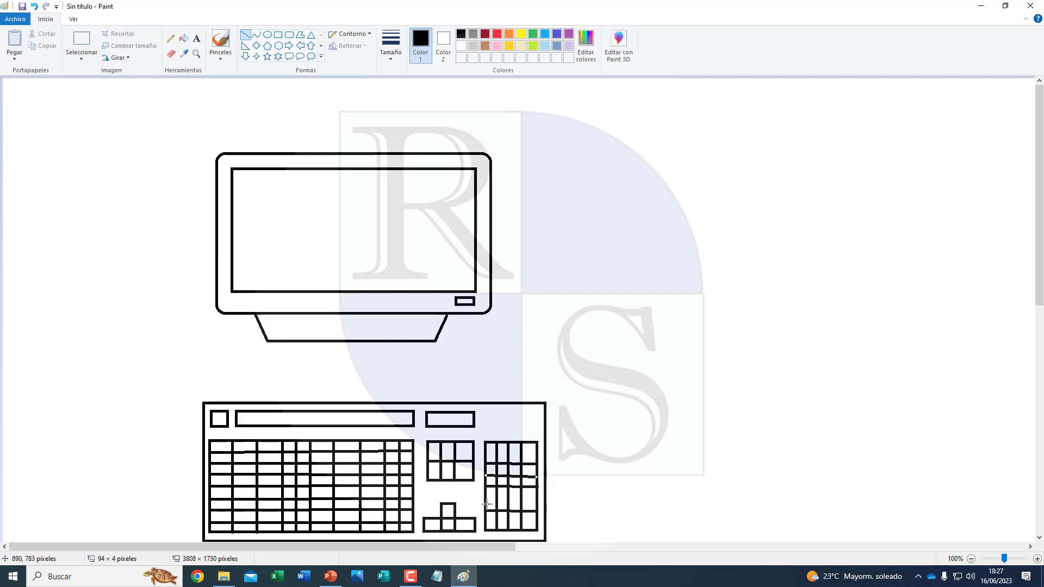
mouse_move(485, 499)
mouse_down()
mouse_move(534, 499)
mouse_move(508, 521)
mouse_move(536, 521)
mouse_up()
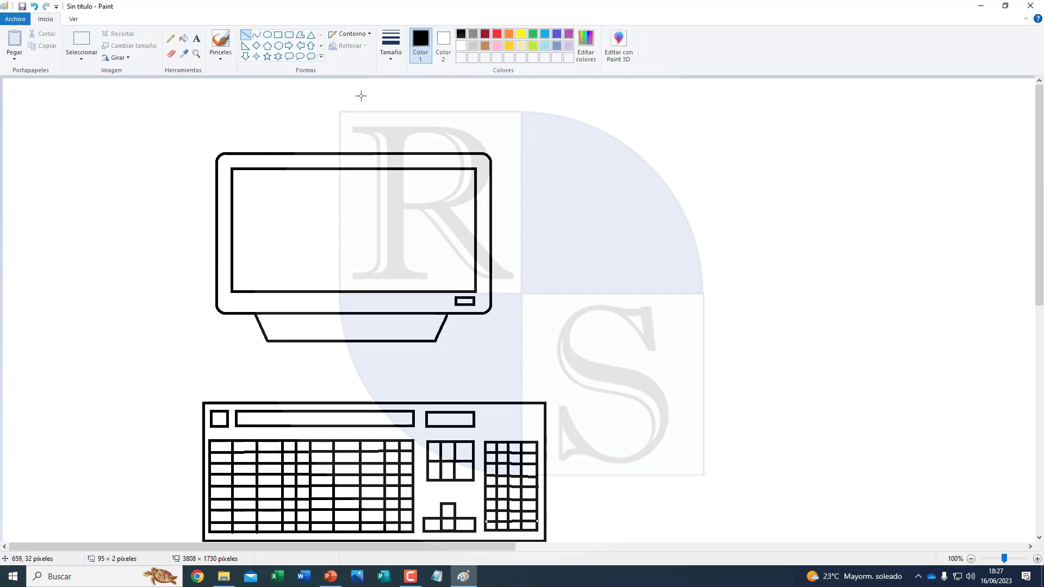
Draw three small indicator keys above the numeric keypad
click(278, 34)
mouse_move(487, 426)
mouse_down()
mouse_move(538, 432)
mouse_move(531, 425)
mouse_up()
click(576, 435)
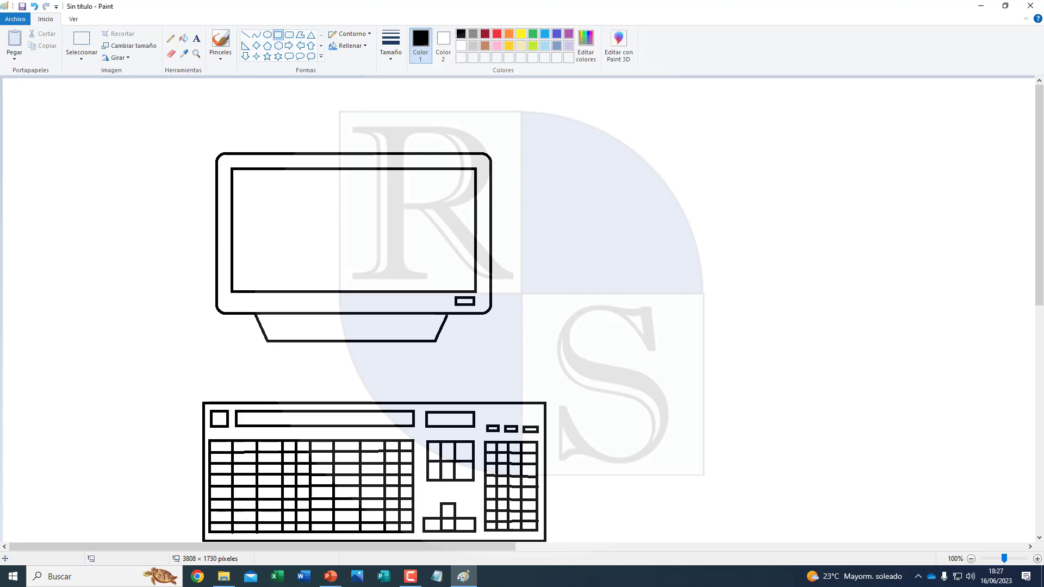
key(F10)
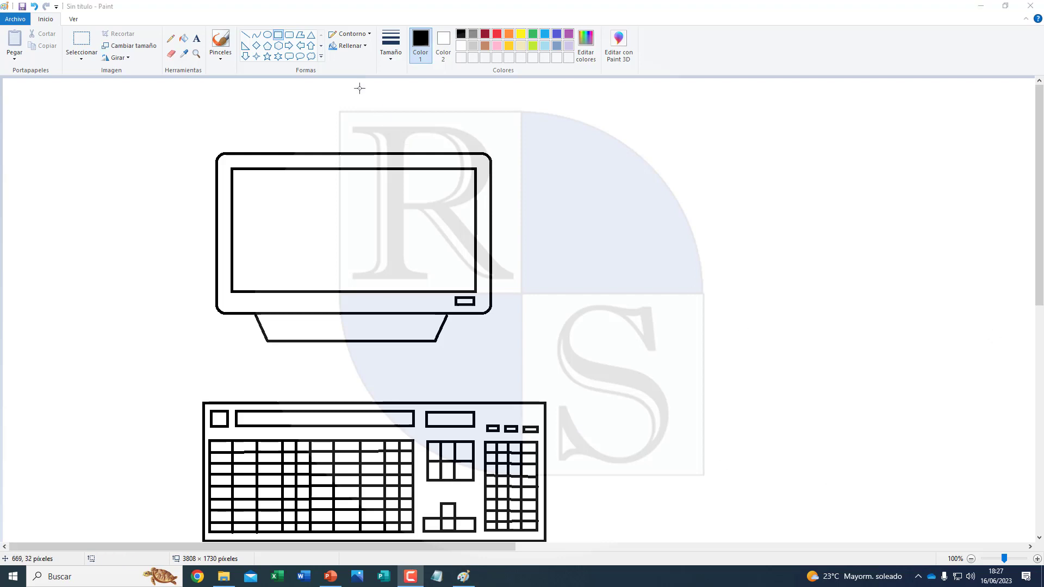
Draw a rounded mouse body beside the keyboard and divide its top into two buttons
click(289, 36)
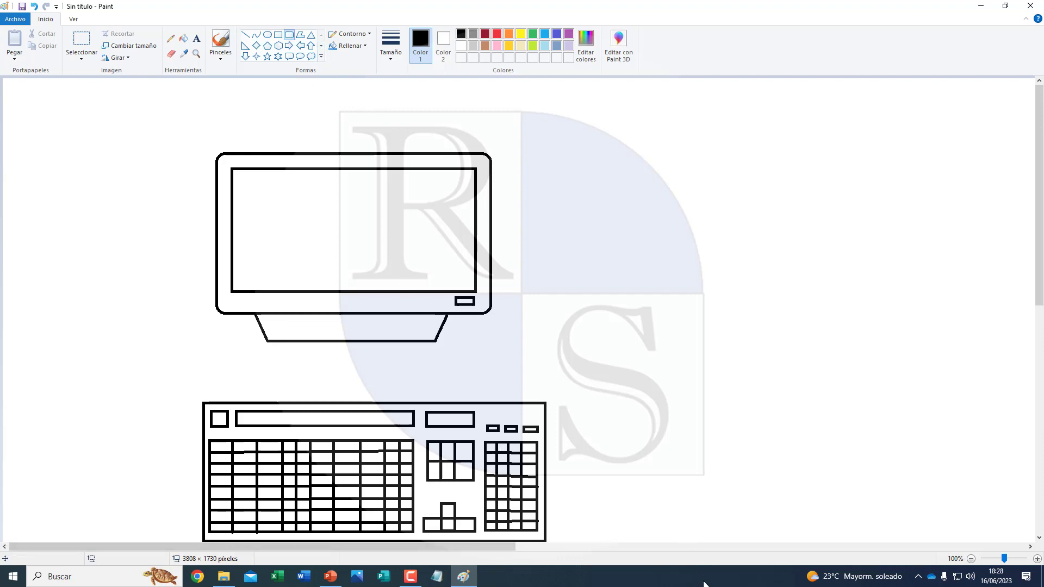
drag(634, 446, 689, 521)
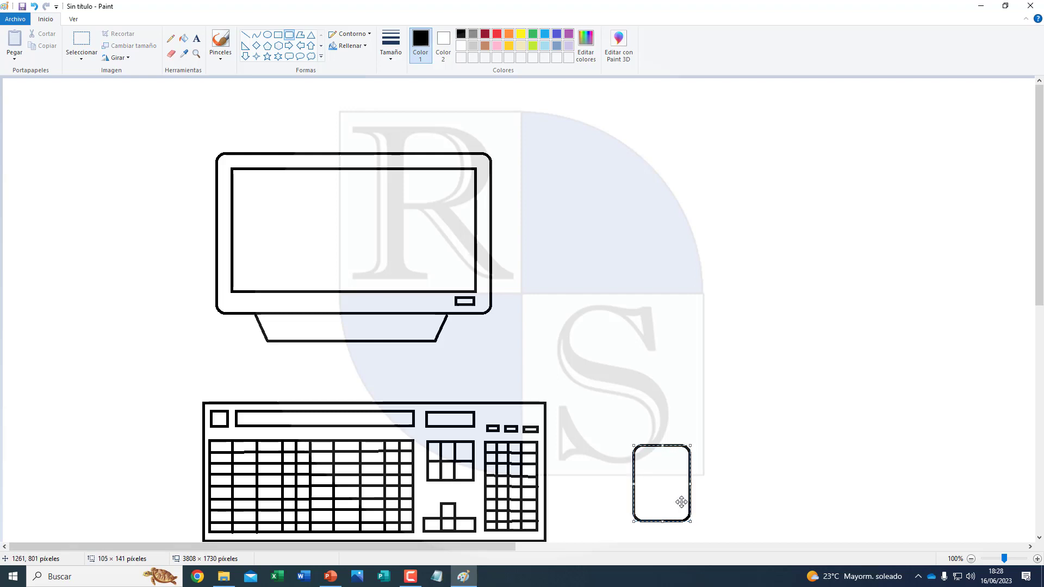
click(245, 35)
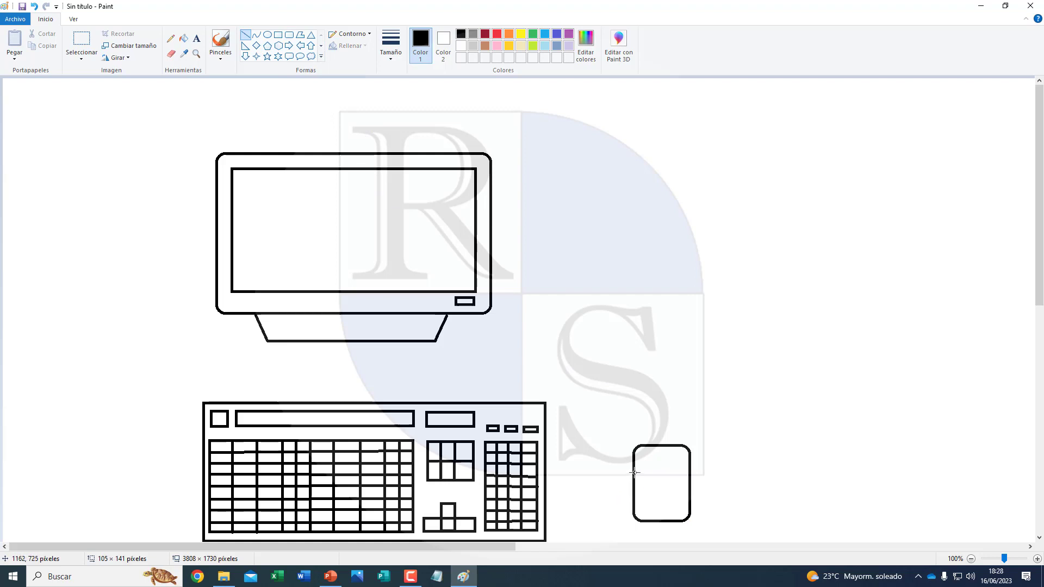
drag(634, 472, 689, 473)
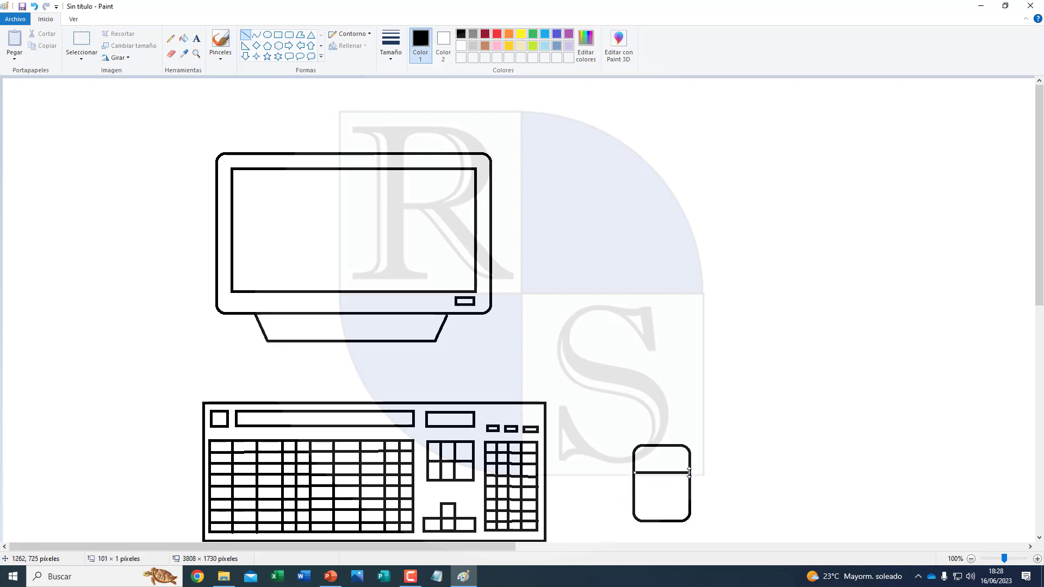
drag(662, 446, 662, 472)
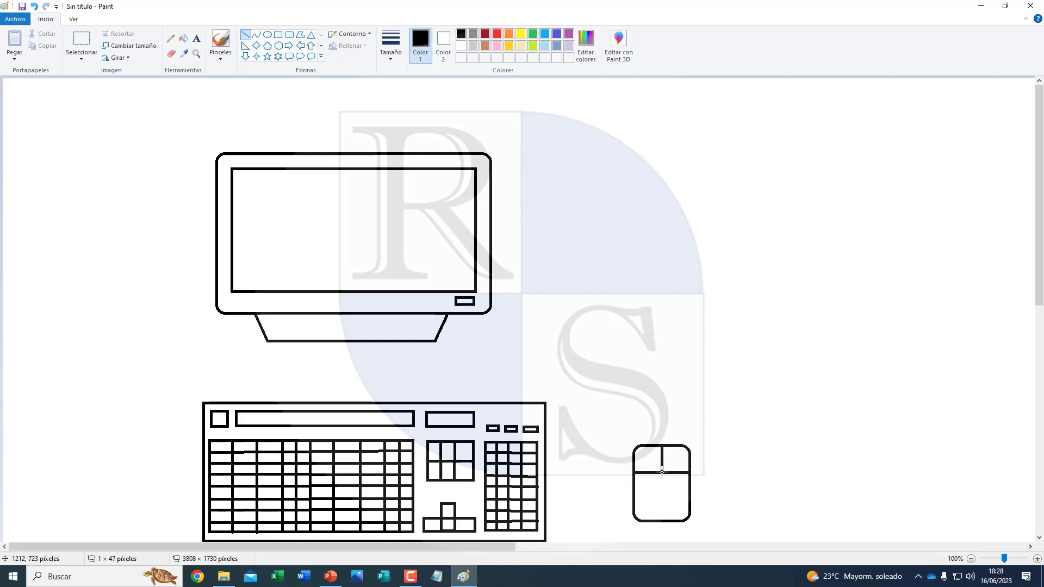
key(Left)
key(Left)
key(Left)
click(757, 489)
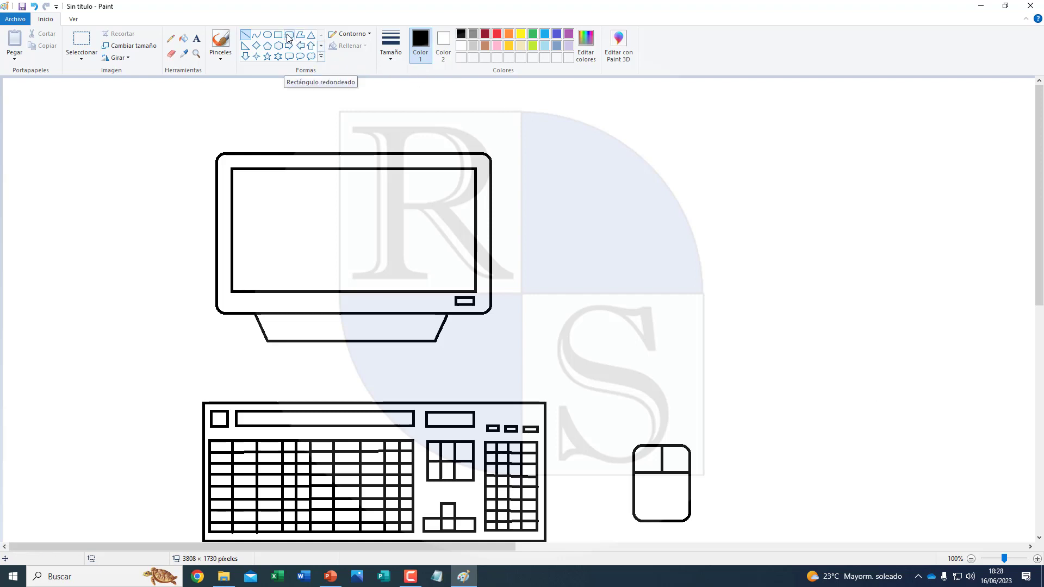
click(288, 35)
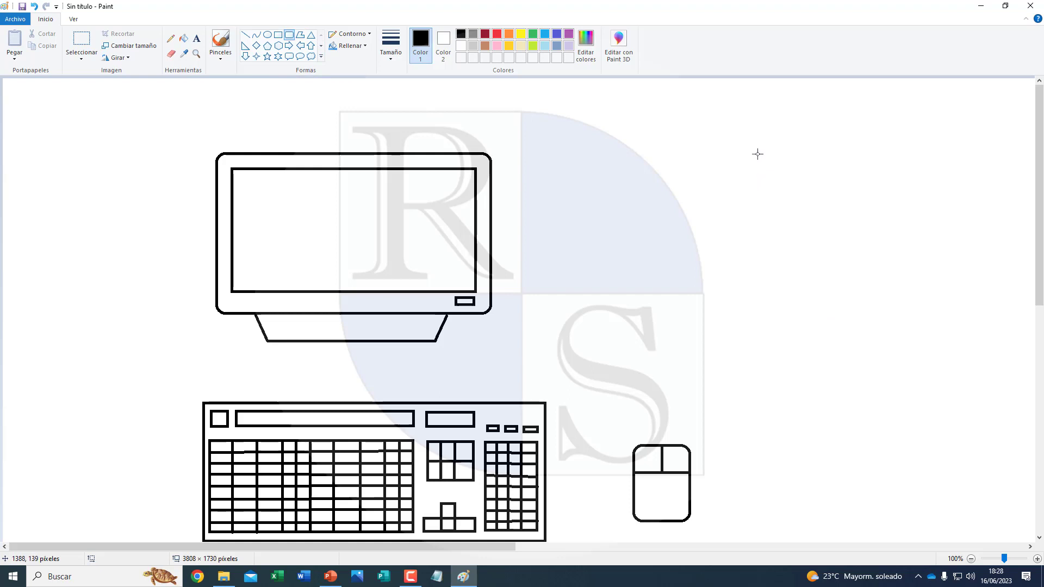
Draw a tall rounded tower with a drive bay near its top and a small slot nudged into it
mouse_move(757, 154)
mouse_down()
mouse_move(882, 405)
mouse_move(919, 406)
mouse_up()
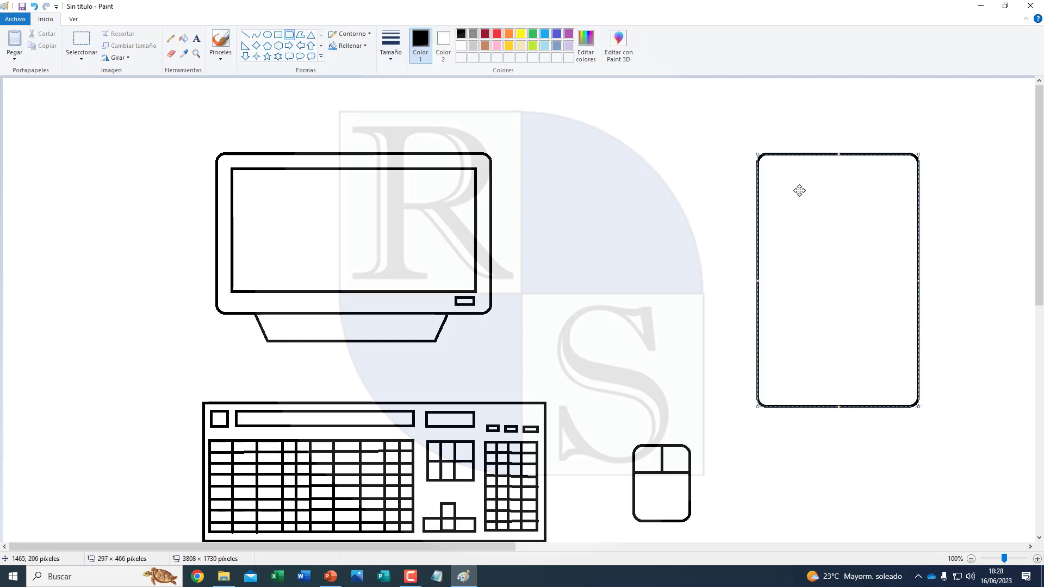
click(708, 173)
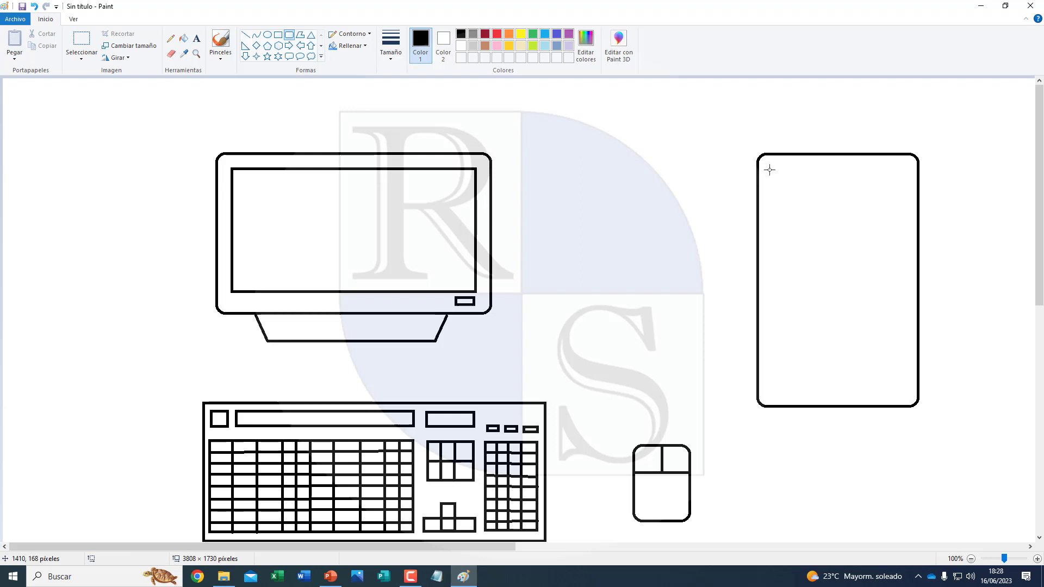
mouse_move(769, 170)
mouse_down()
mouse_move(839, 199)
mouse_move(903, 197)
mouse_move(849, 187)
mouse_up()
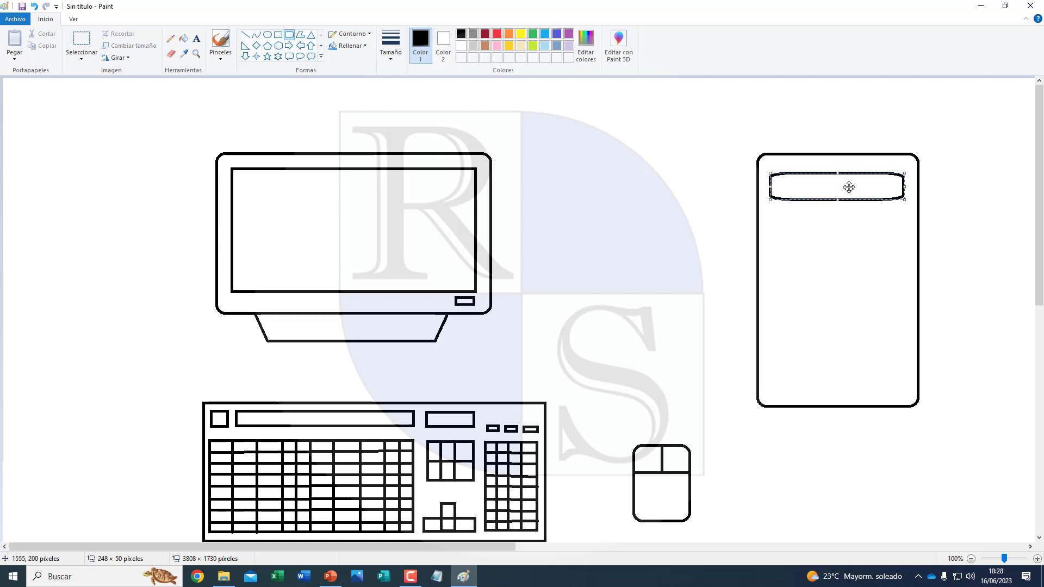
click(278, 34)
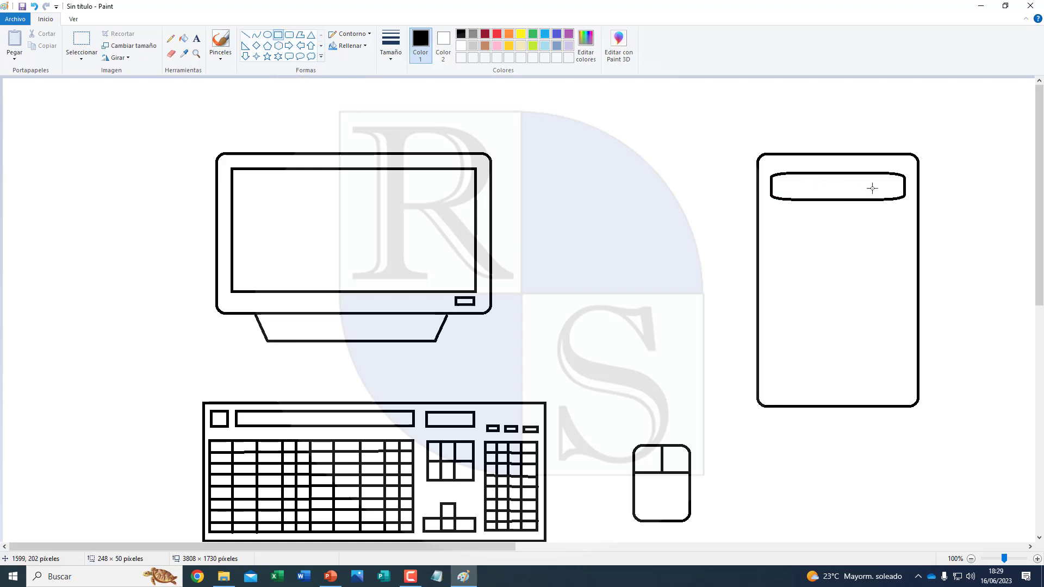
drag(871, 187, 886, 193)
key(Down)
key(Down)
key(Down)
key(Down)
key(Down)
key(Down)
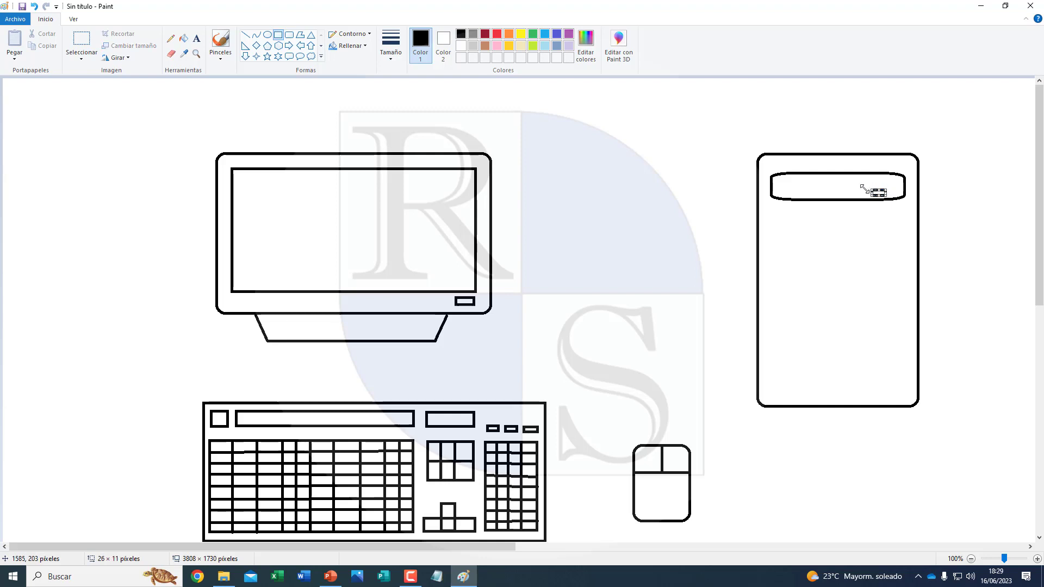
key(Right)
key(Right)
key(Right)
Draw a large oval near the tower's bottom and two small circles above it
click(266, 35)
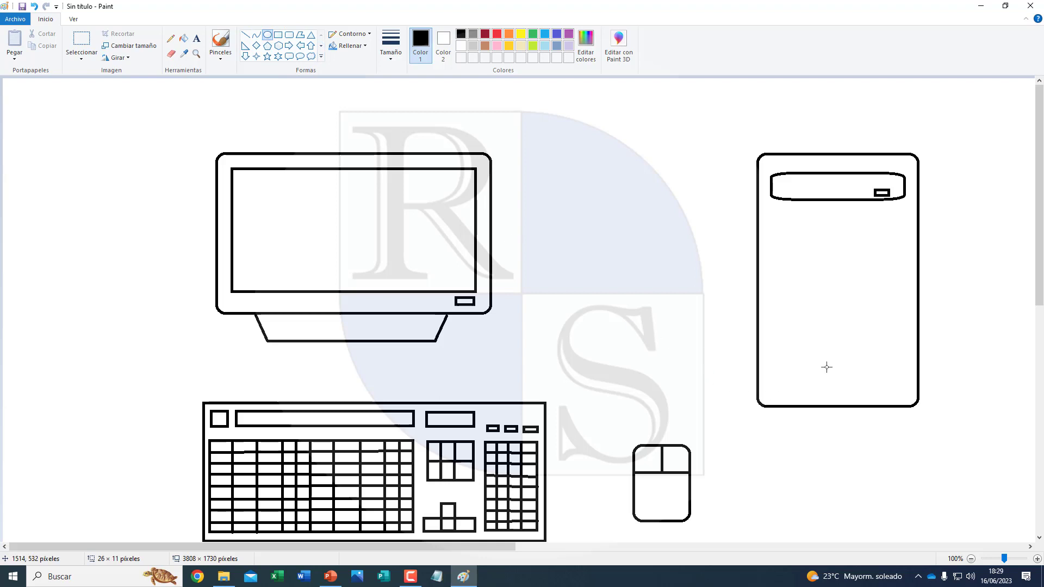
drag(823, 330, 864, 372)
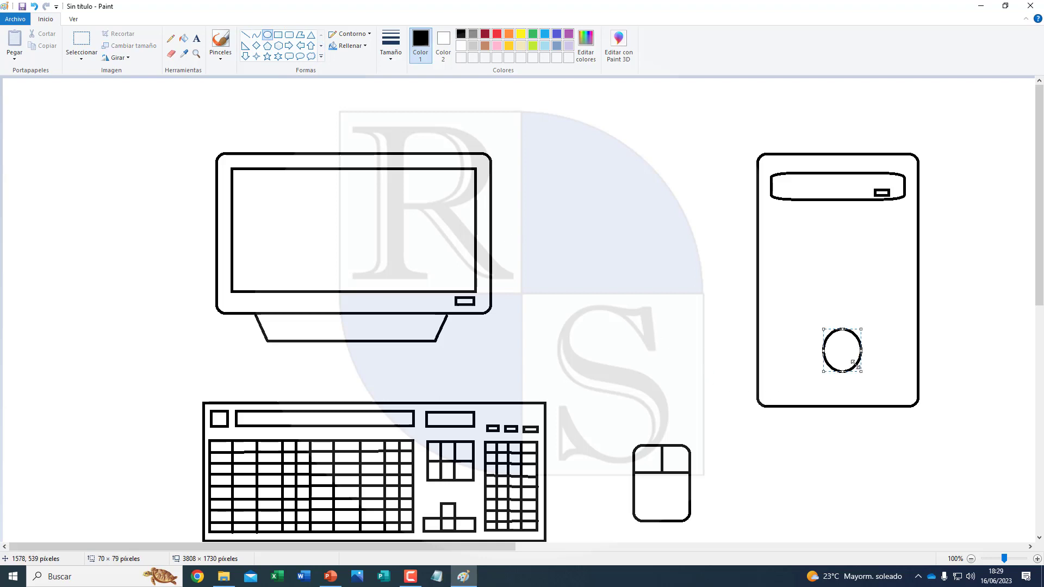
click(812, 303)
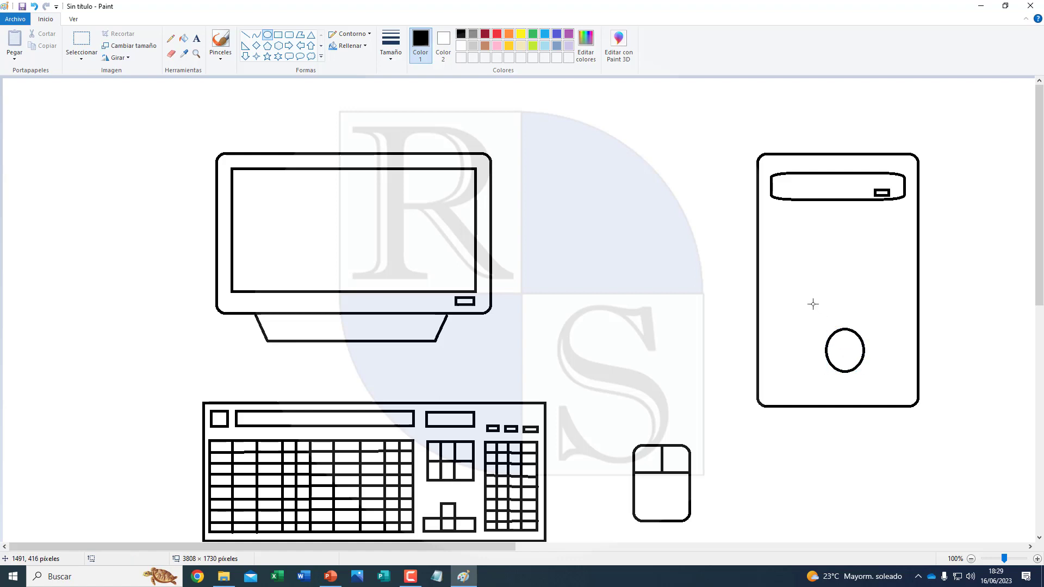
drag(809, 299, 870, 310)
click(859, 301)
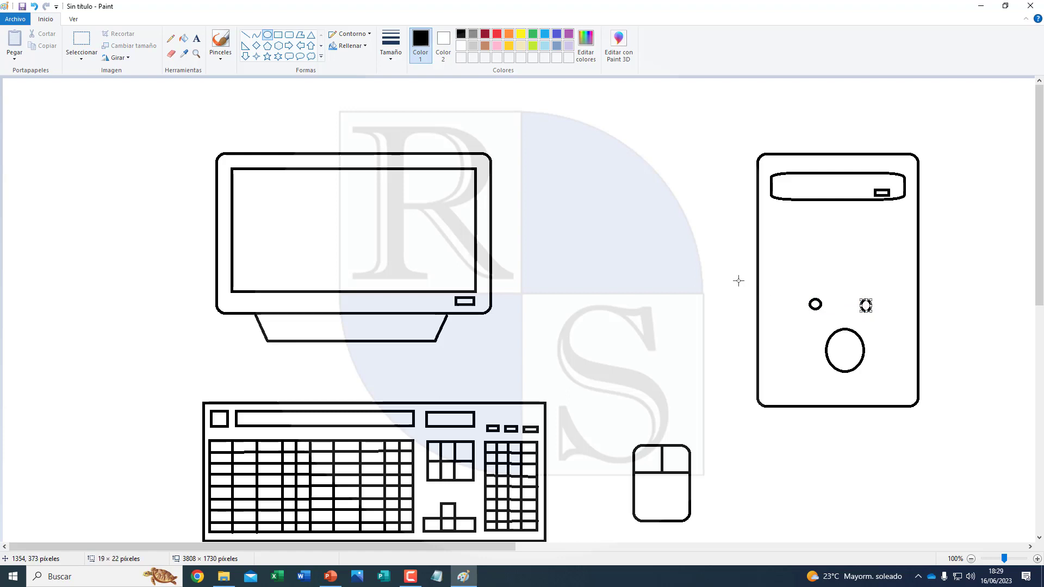
Draw two small aligned slots above the tower's circles
click(278, 35)
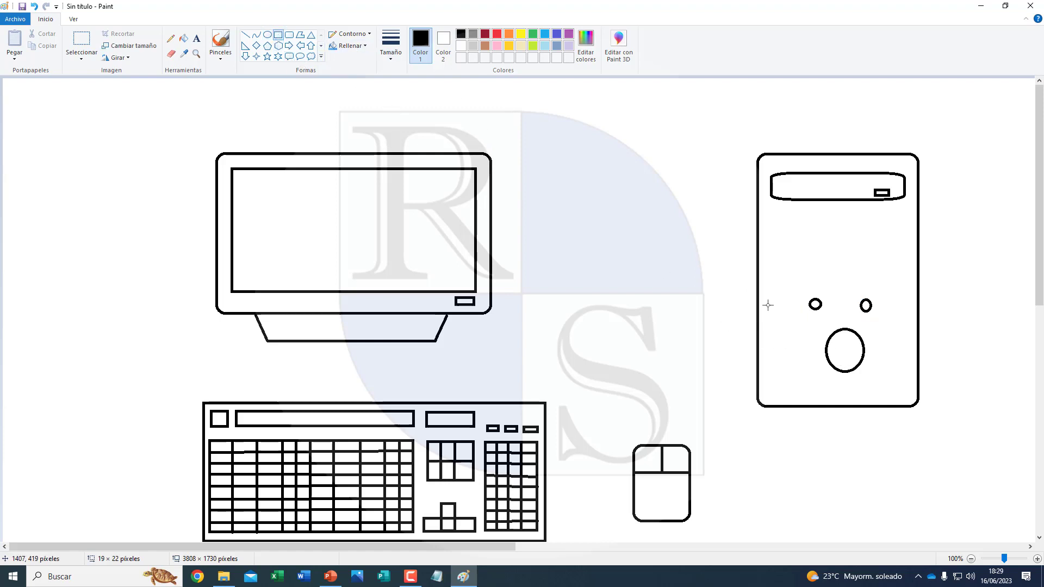
drag(770, 278, 798, 282)
mouse_move(866, 274)
mouse_down()
mouse_move(888, 283)
mouse_move(876, 283)
mouse_up()
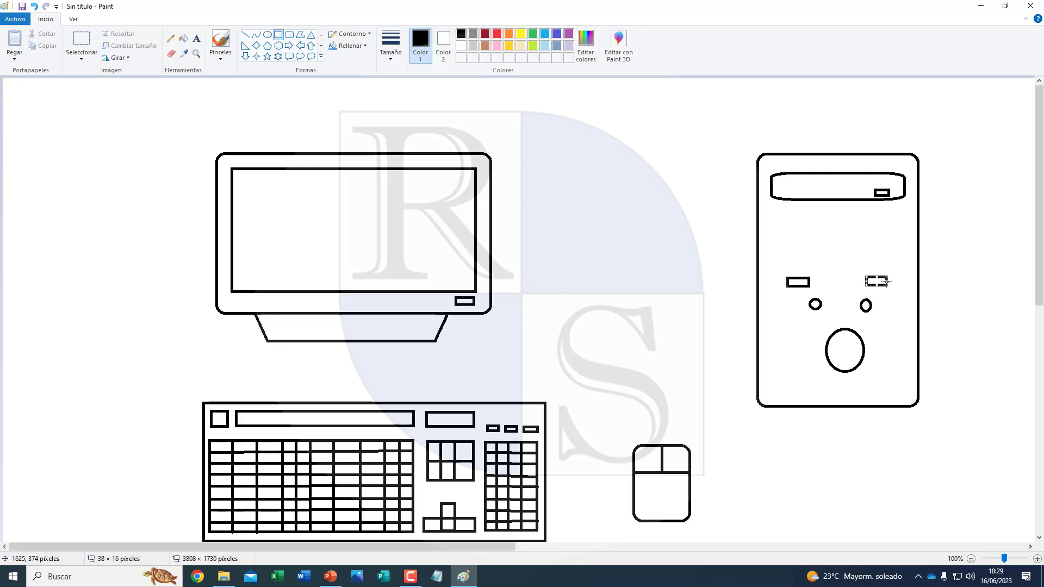
click(917, 284)
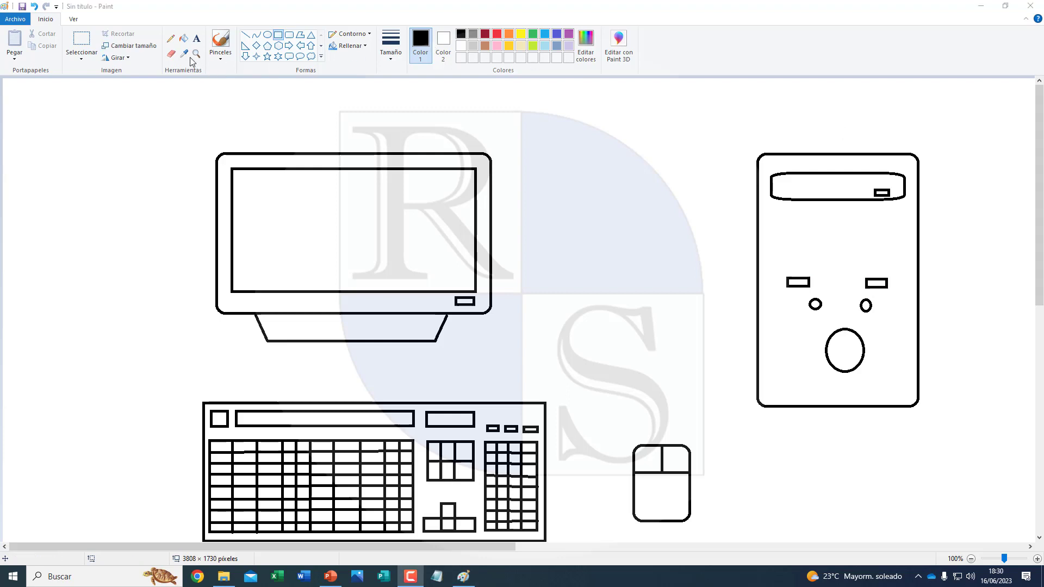
Fill the monitor screen light blue and its frame and stand black
click(185, 40)
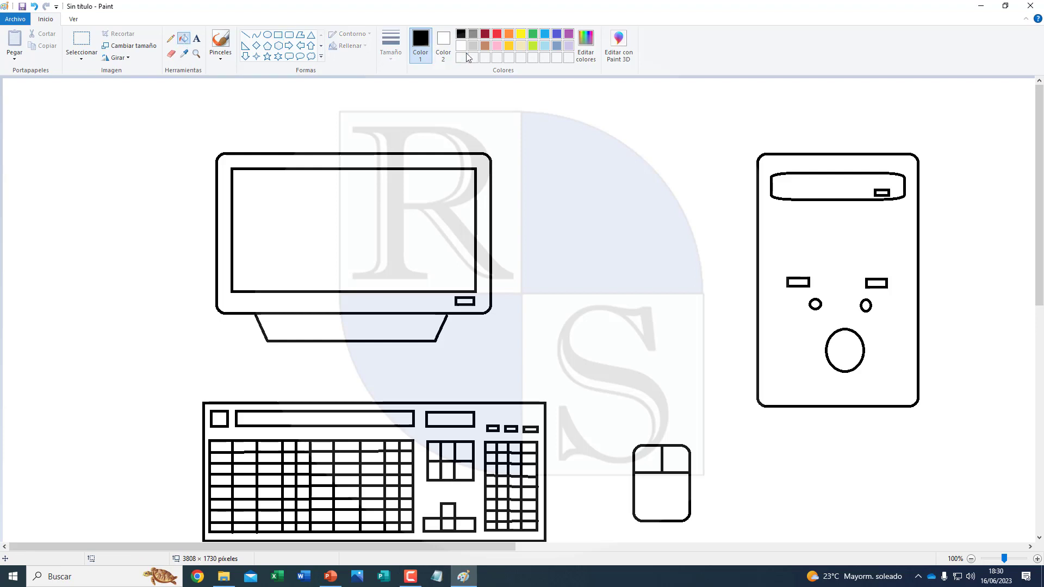
click(544, 47)
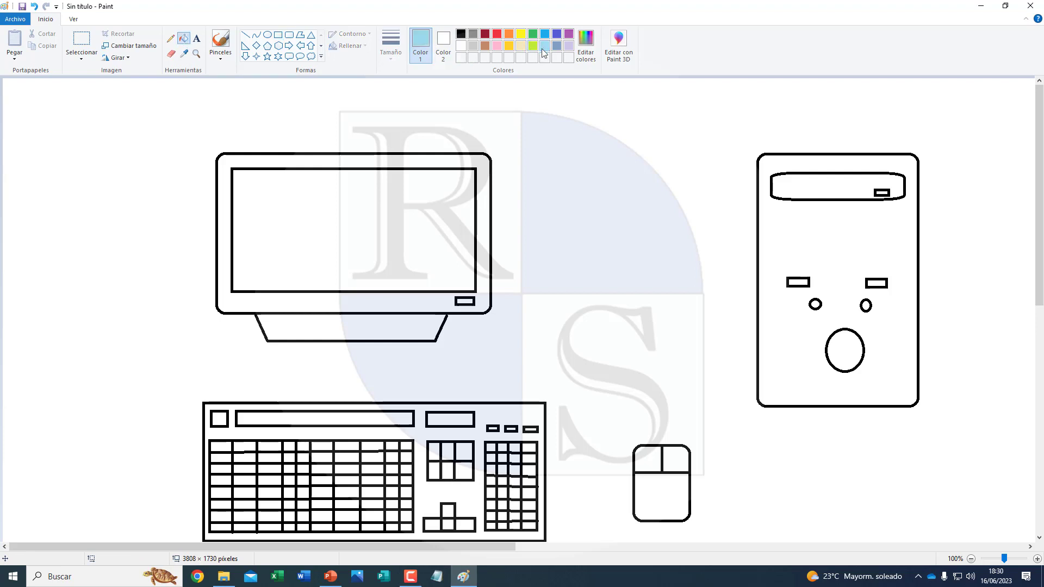
click(354, 209)
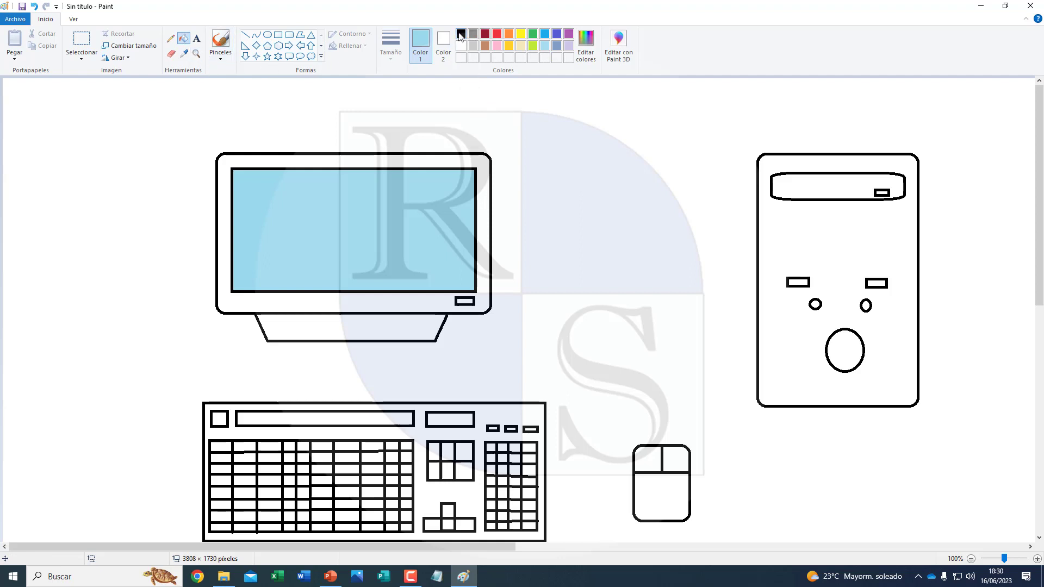
click(460, 34)
click(365, 302)
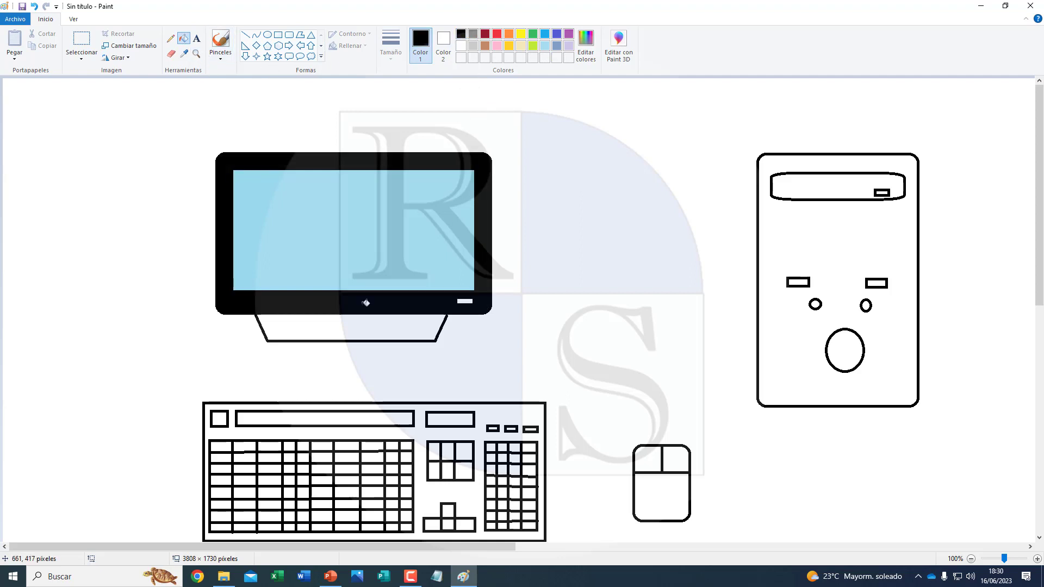
click(372, 329)
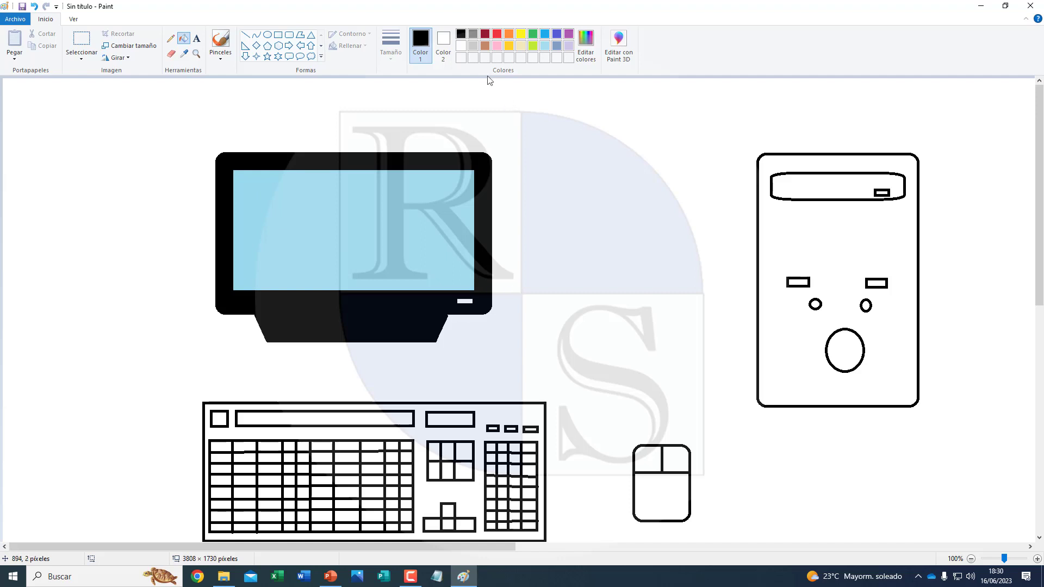
Fill the keyboard's top square, long bar, side rectangle and four middle-block keys yellow
click(521, 37)
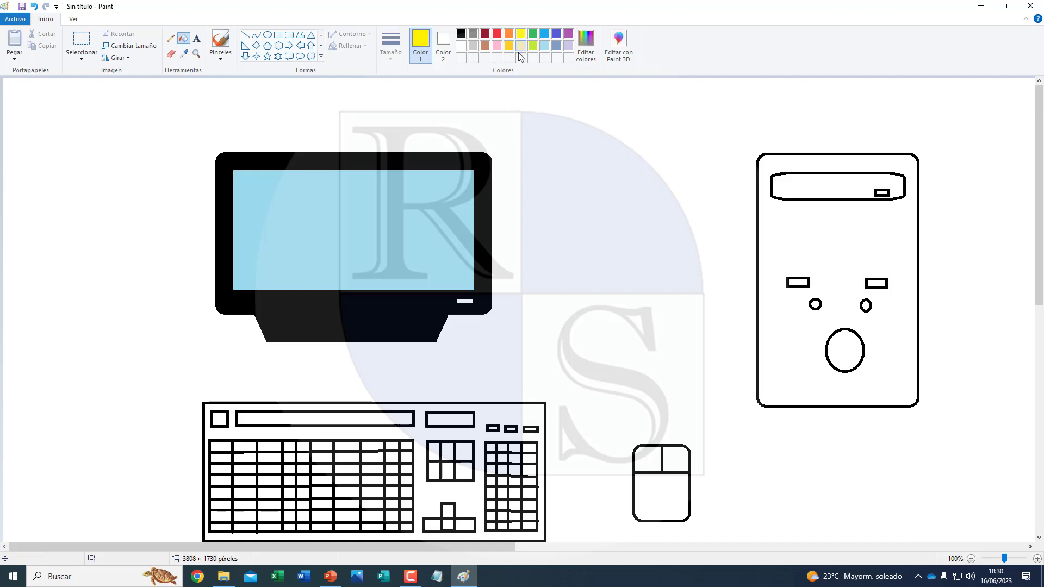
click(364, 418)
click(219, 419)
click(435, 419)
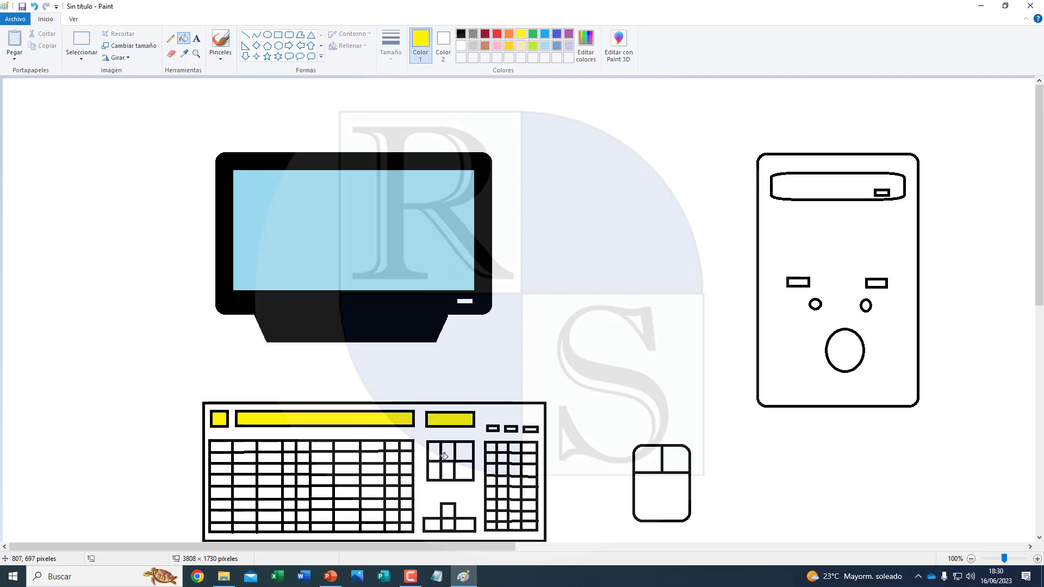
click(433, 451)
click(436, 468)
click(464, 471)
click(464, 451)
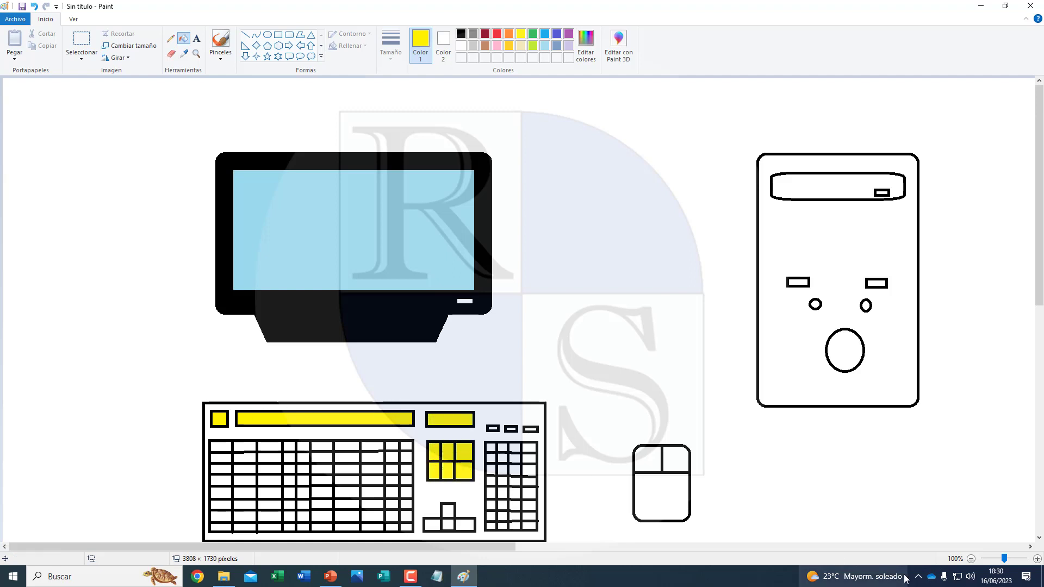
click(1038, 559)
click(1037, 558)
click(1037, 559)
click(1038, 559)
Zoom in and fill the left-side keys of rows 1–4 of the keyboard grid yellow
mouse_move(228, 546)
mouse_down()
mouse_move(101, 545)
mouse_move(242, 546)
mouse_up()
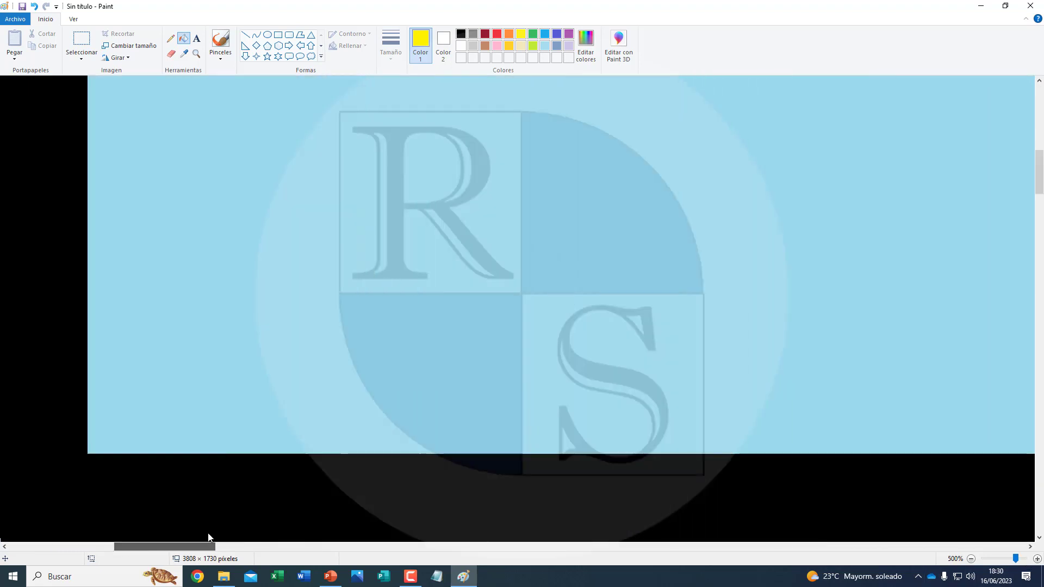
scroll(337, 486, down, 5)
scroll(338, 484, down, 3)
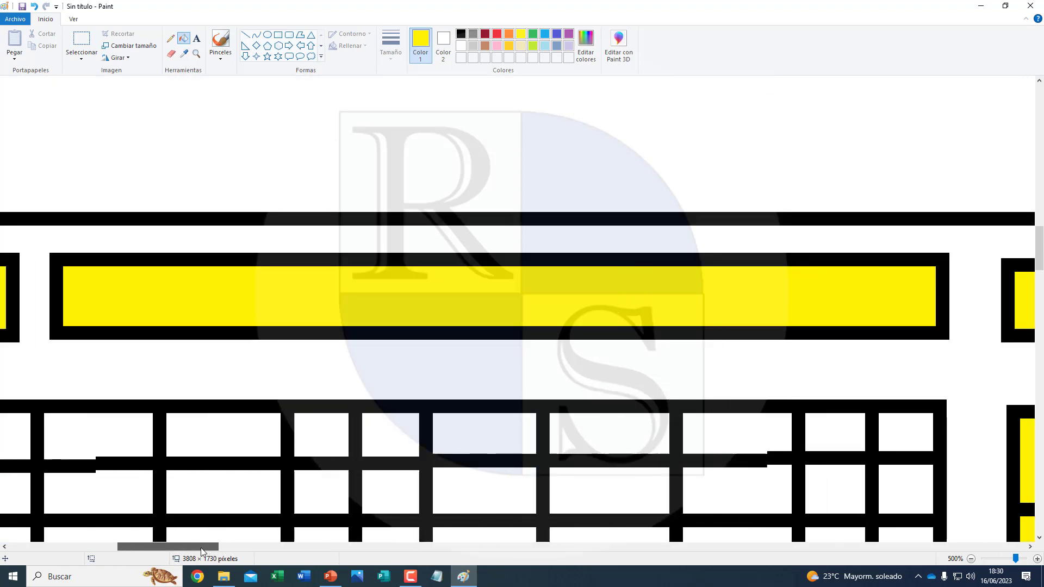
drag(256, 546, 205, 547)
scroll(172, 489, down, 2)
scroll(180, 443, down, 2)
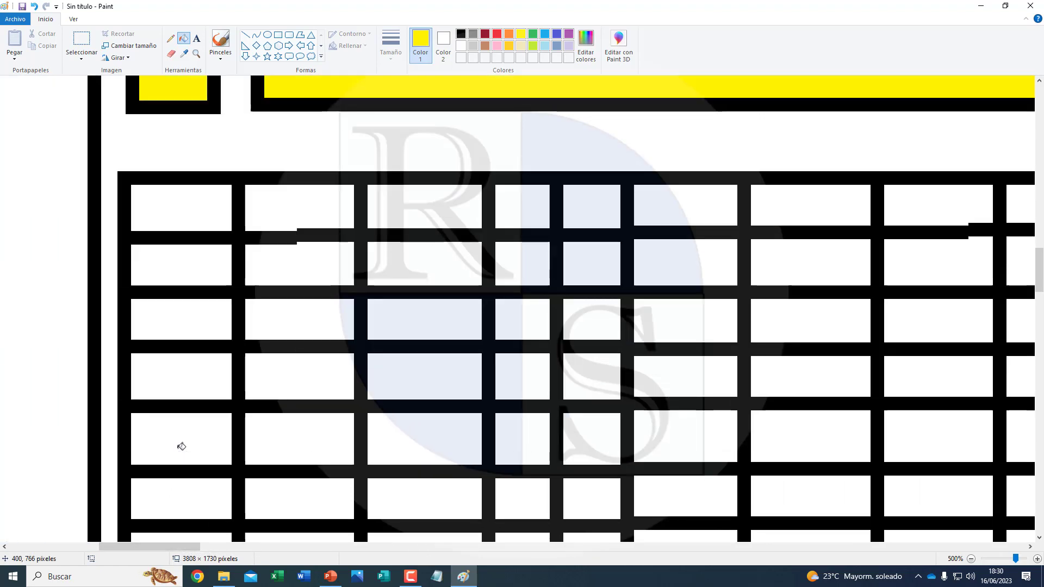
scroll(179, 441, down, 2)
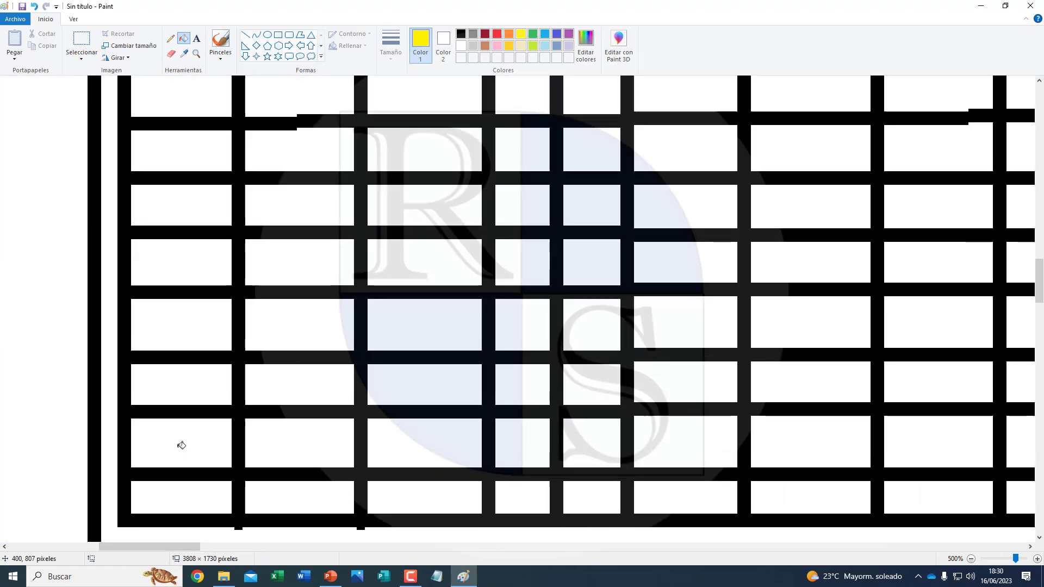
click(198, 107)
click(259, 145)
click(217, 152)
click(261, 106)
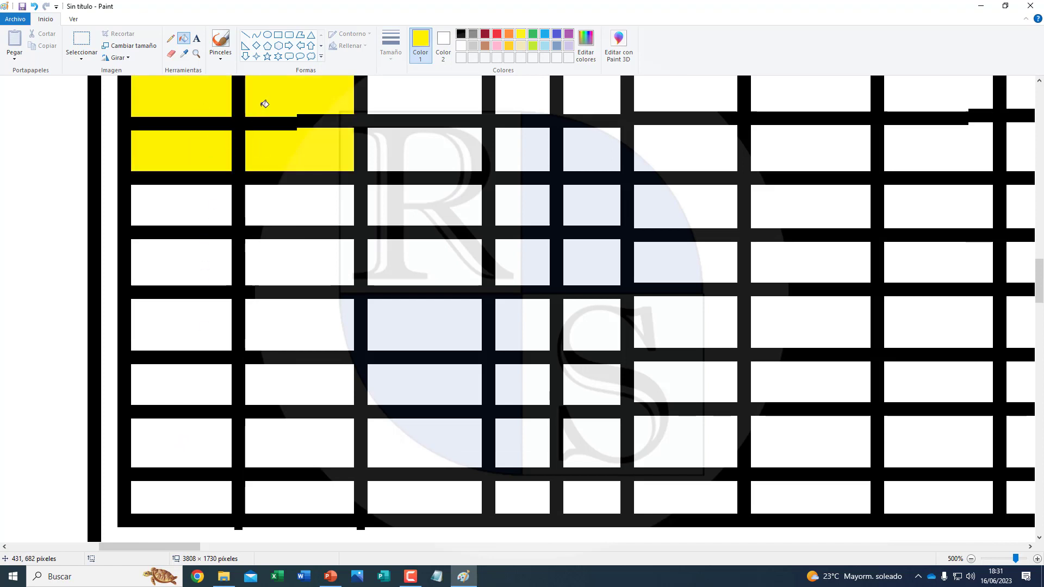
click(291, 197)
click(212, 206)
click(218, 246)
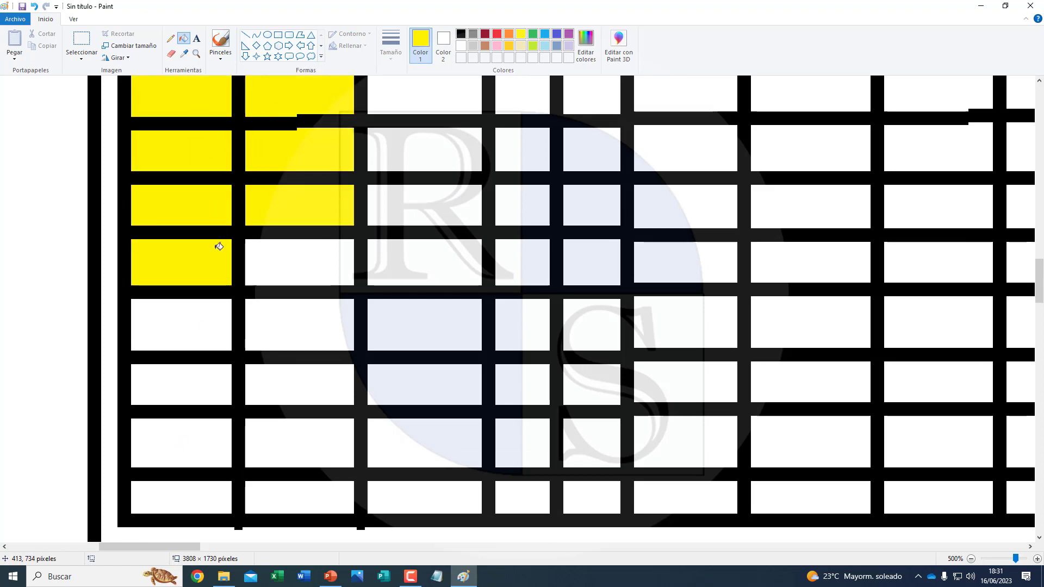
click(286, 276)
Fill the left-side keys of rows 5–7 and the bottom row yellow
click(301, 314)
click(272, 378)
click(213, 327)
click(209, 377)
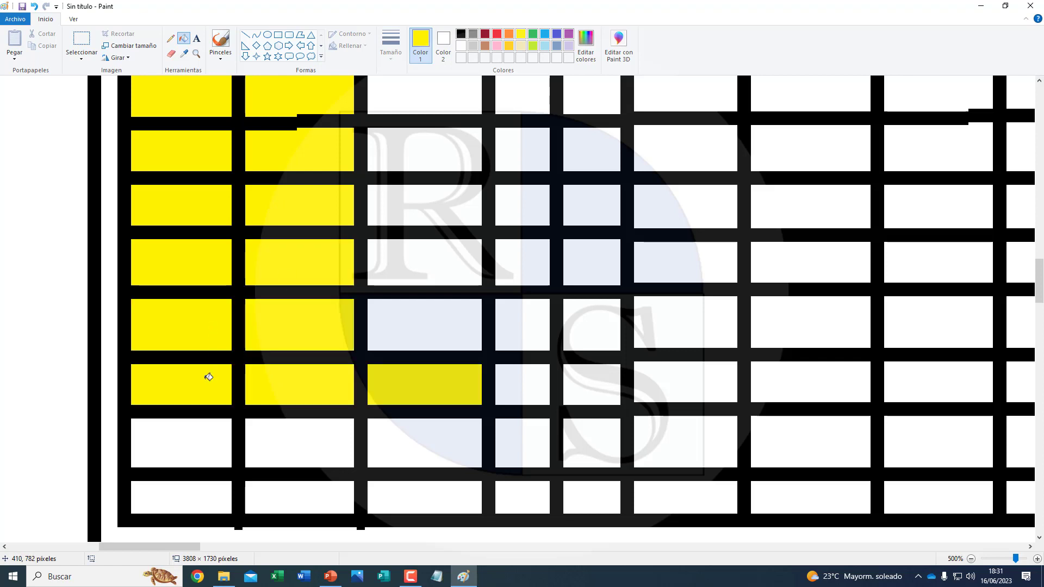
click(211, 427)
click(283, 446)
click(394, 447)
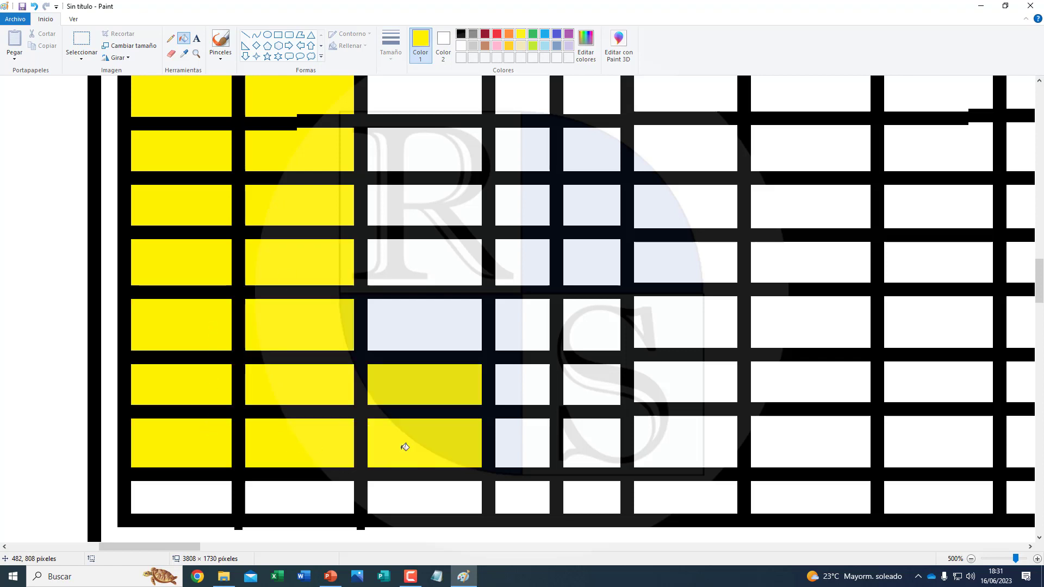
click(414, 498)
click(319, 499)
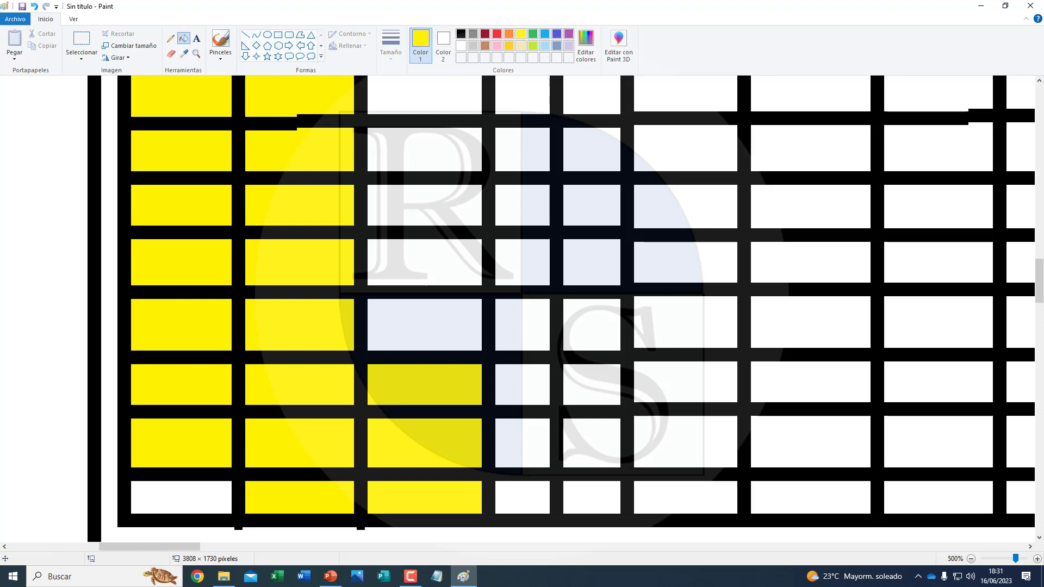
key(F10)
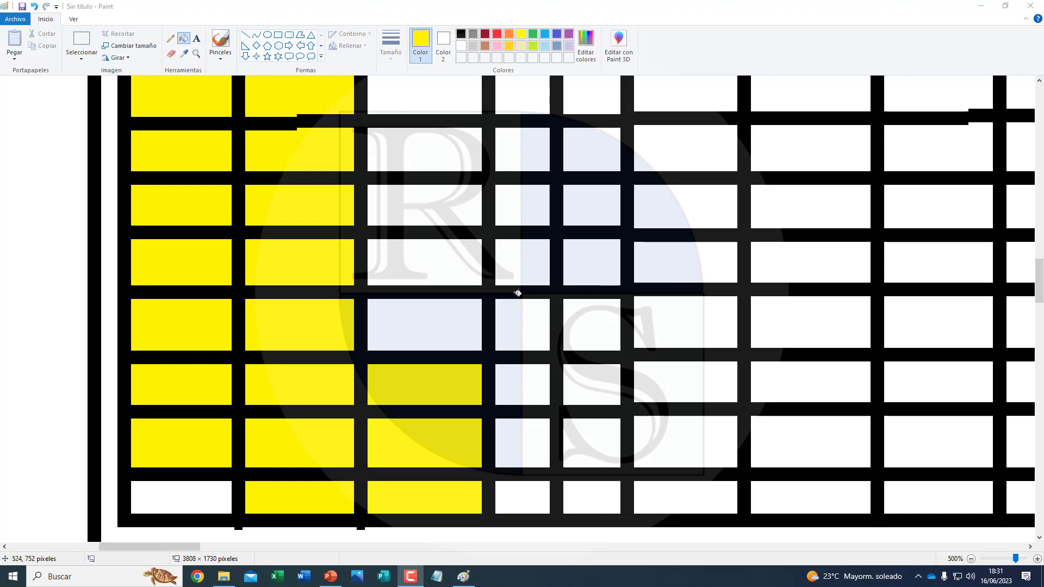
click(168, 495)
click(592, 494)
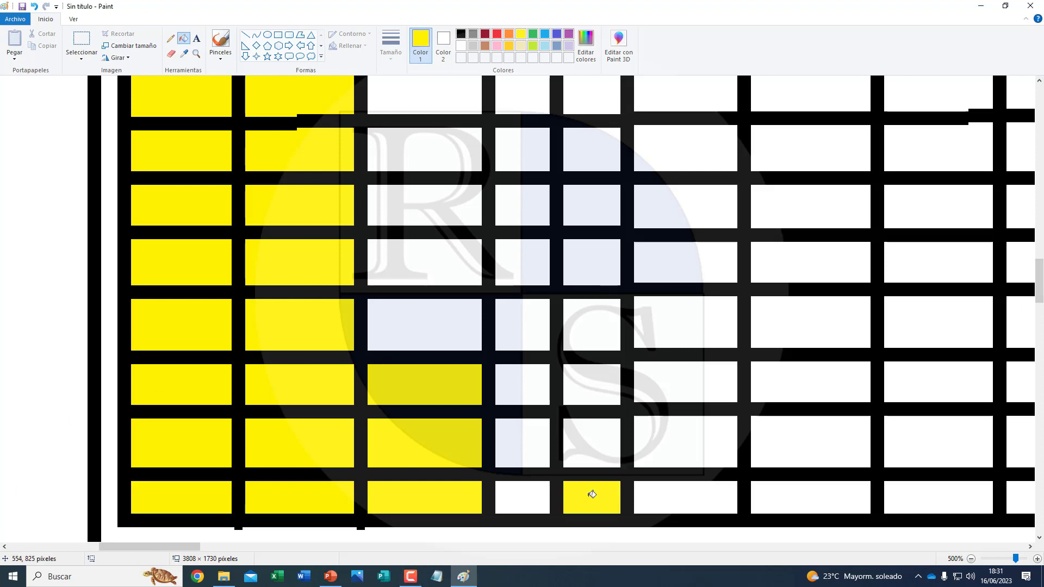
Fill the keys in the fourth and fifth columns yellow, working from bottom to top
click(541, 498)
click(540, 442)
click(603, 437)
click(603, 385)
click(538, 375)
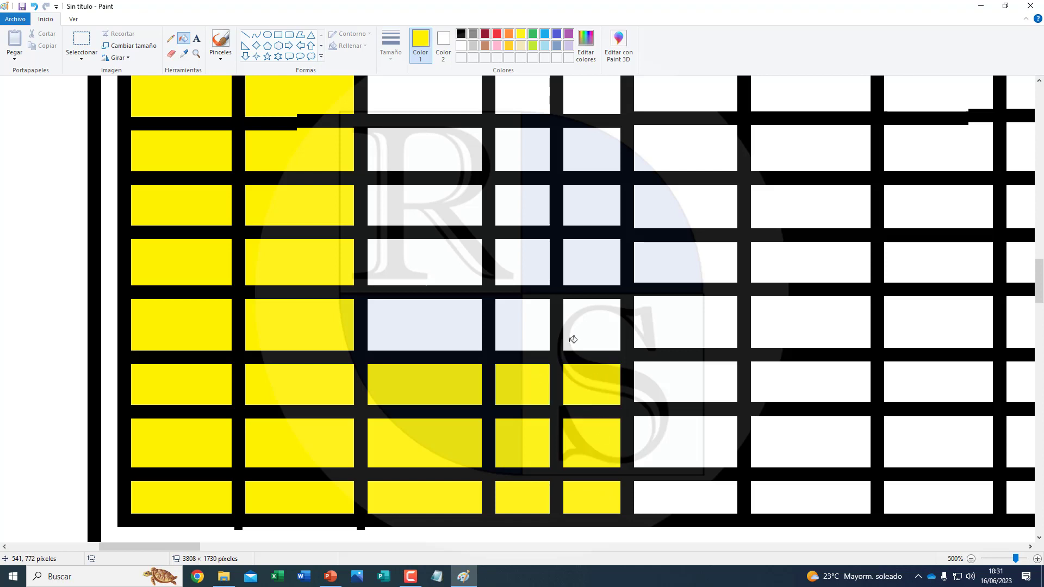
click(573, 339)
click(538, 323)
click(577, 206)
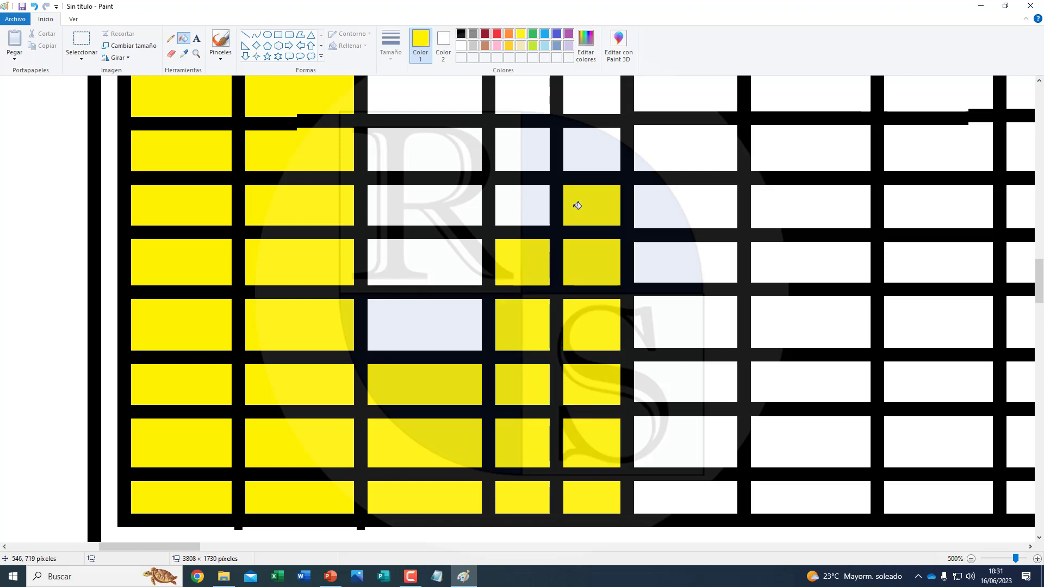
click(540, 205)
click(589, 163)
click(545, 148)
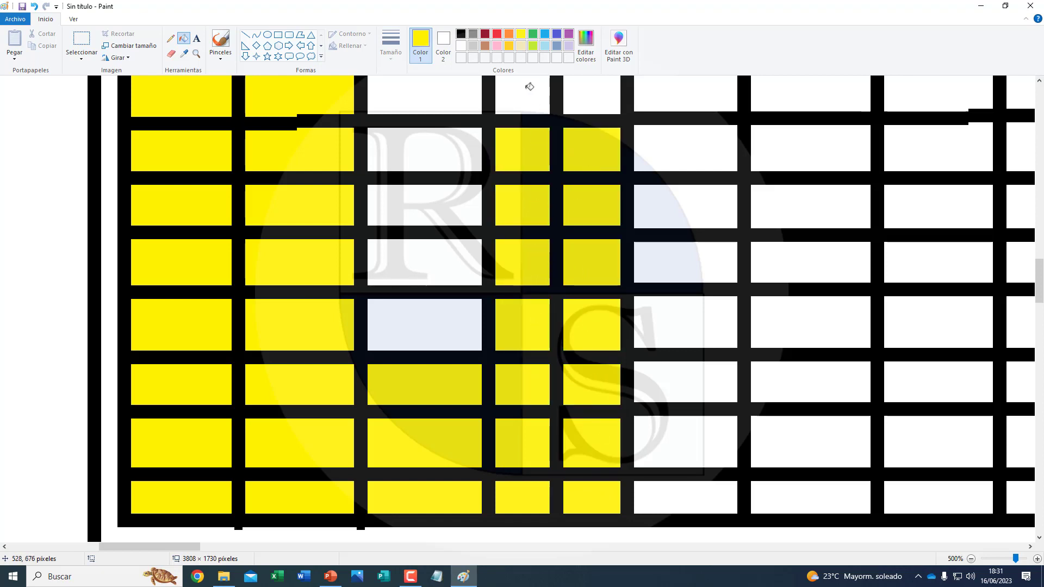
click(530, 86)
click(603, 98)
click(432, 99)
Fill the middle-column keys yellow, undoing an accidental yellow fill of the grid lines
click(440, 154)
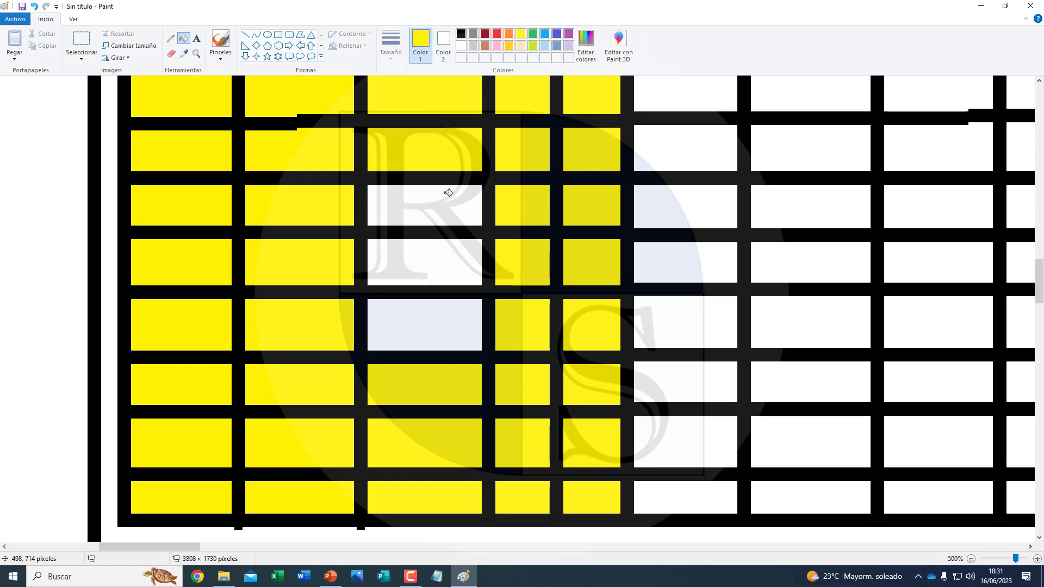
click(449, 193)
click(454, 258)
click(447, 302)
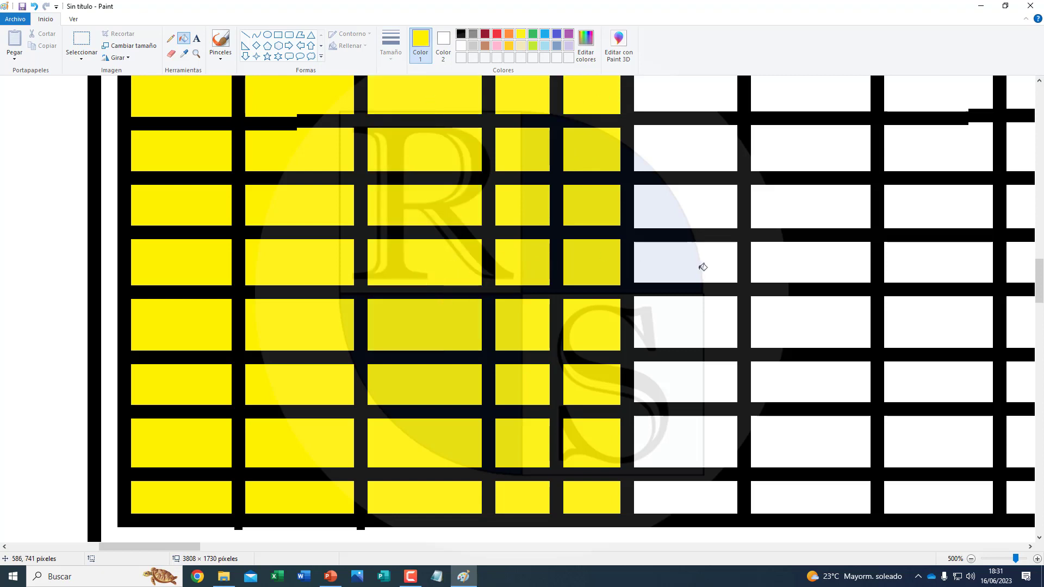
click(687, 236)
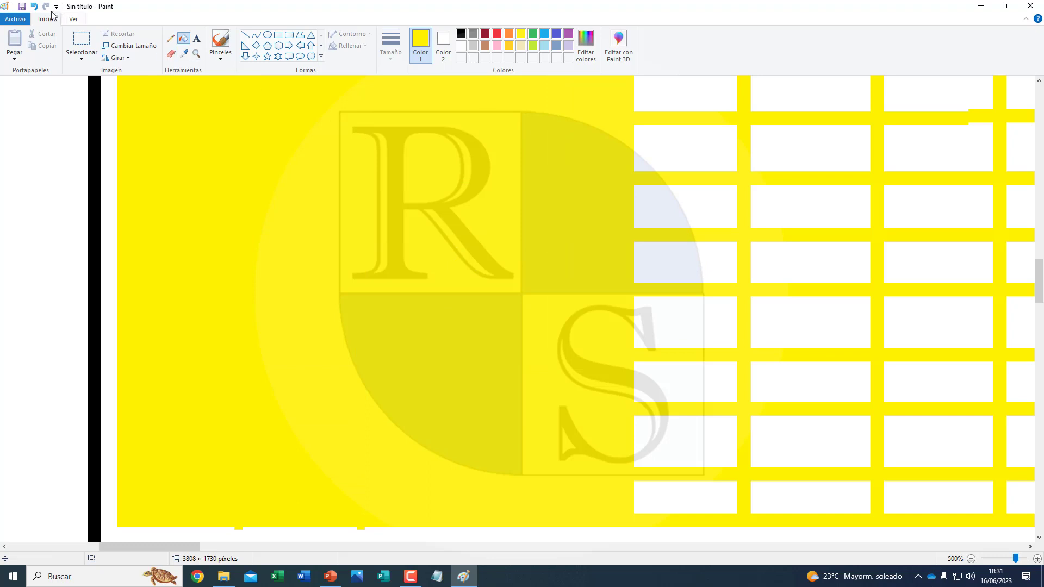
click(34, 6)
Fill the keys of the next two columns to the right yellow
click(681, 206)
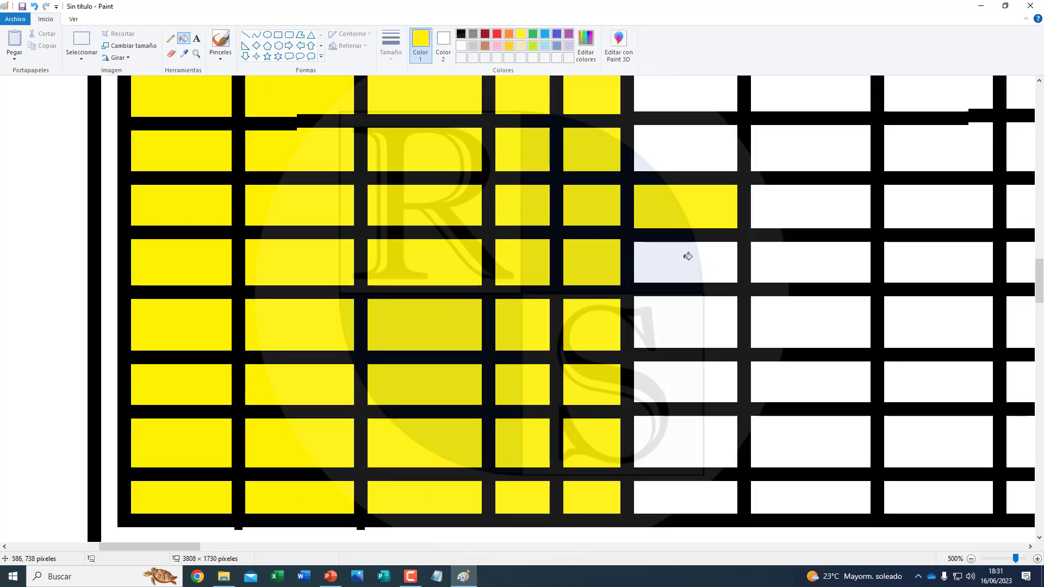
click(689, 256)
click(677, 152)
click(673, 106)
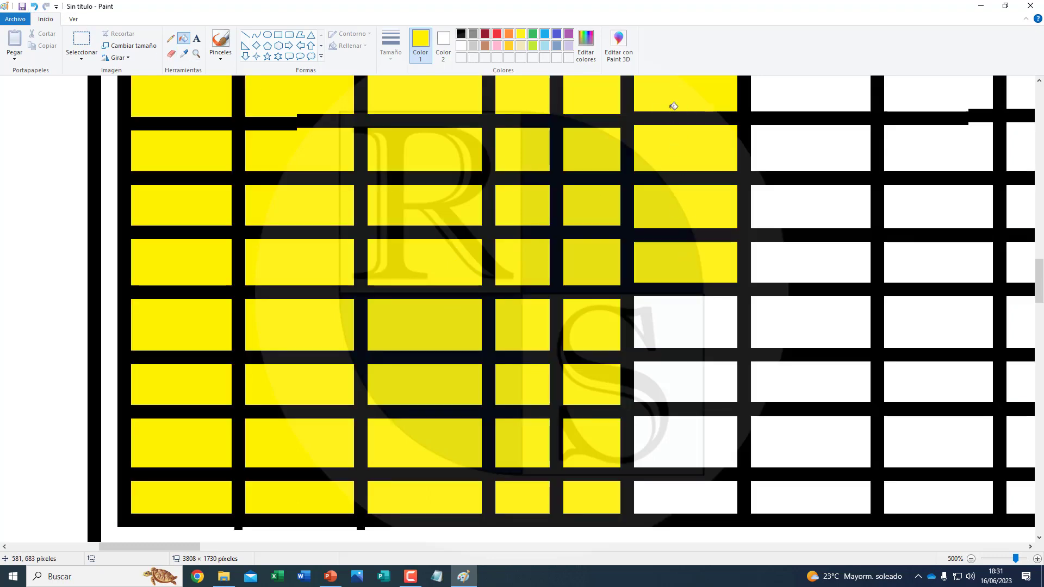
click(776, 97)
click(789, 132)
click(792, 204)
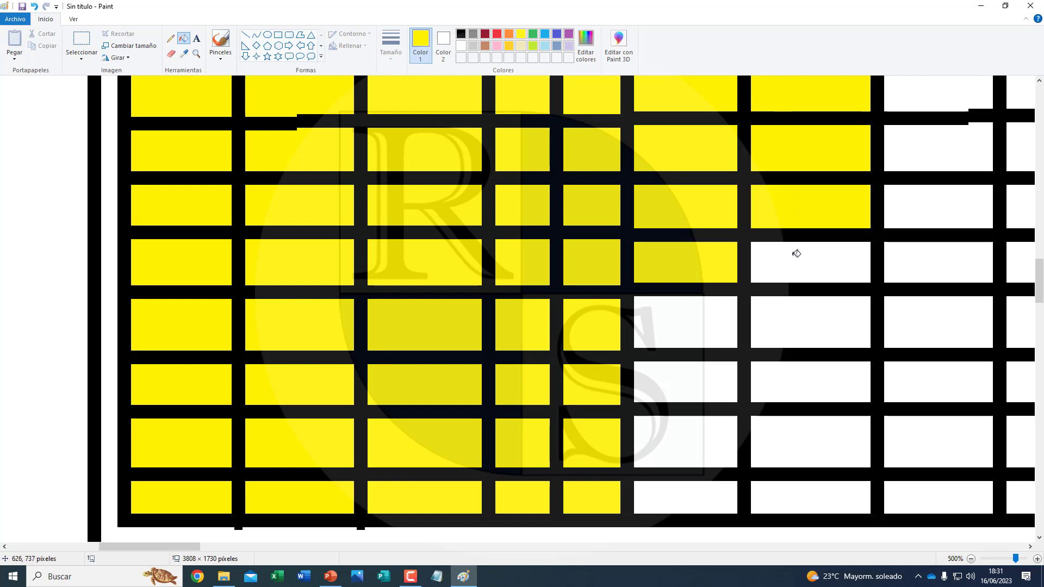
click(796, 253)
click(797, 310)
Fill the remaining lower and bottom-row keys in that area yellow
click(706, 321)
click(702, 369)
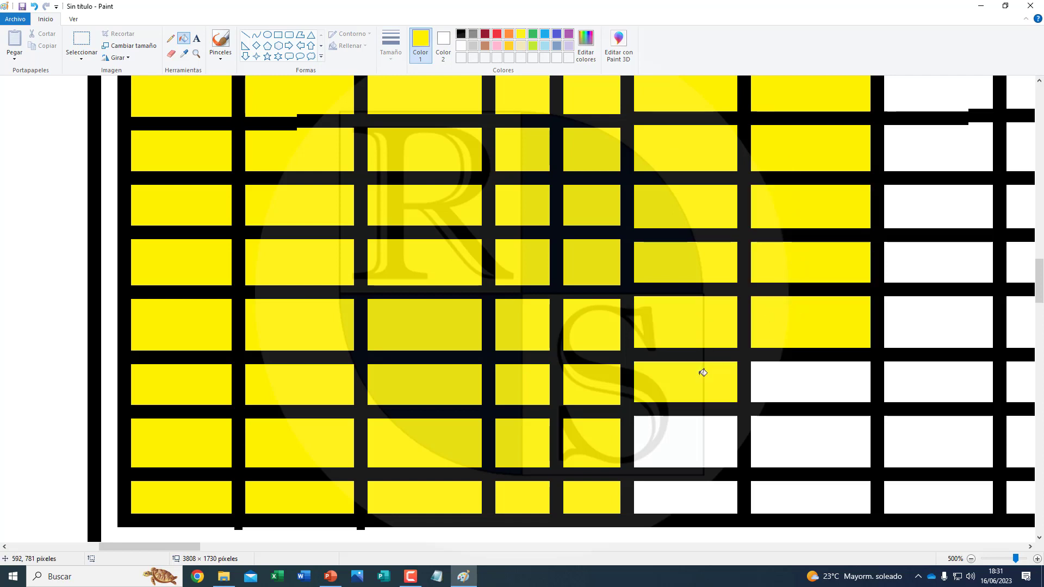
click(783, 382)
click(786, 429)
click(723, 439)
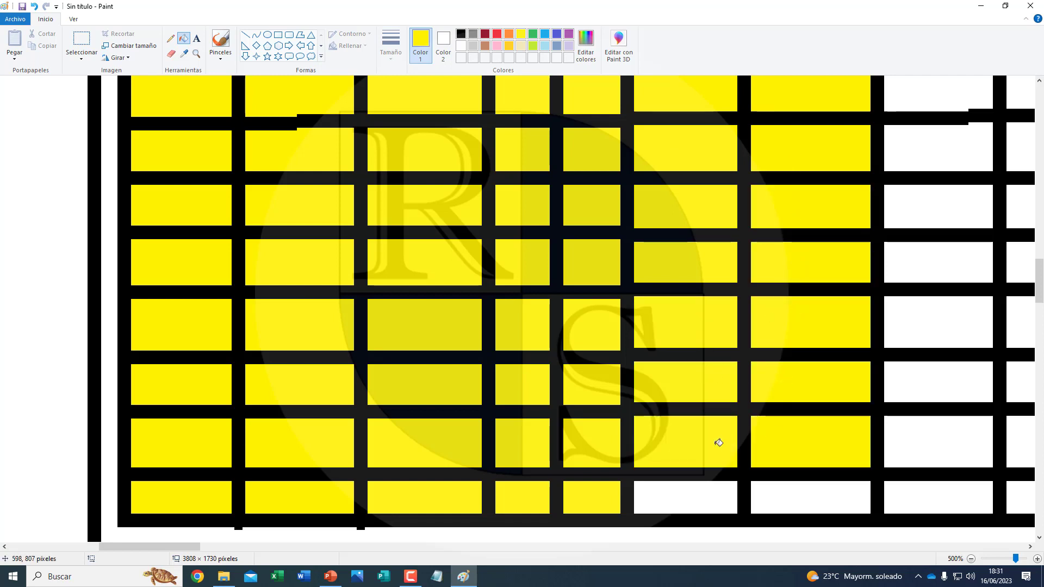
click(703, 495)
click(774, 499)
click(937, 504)
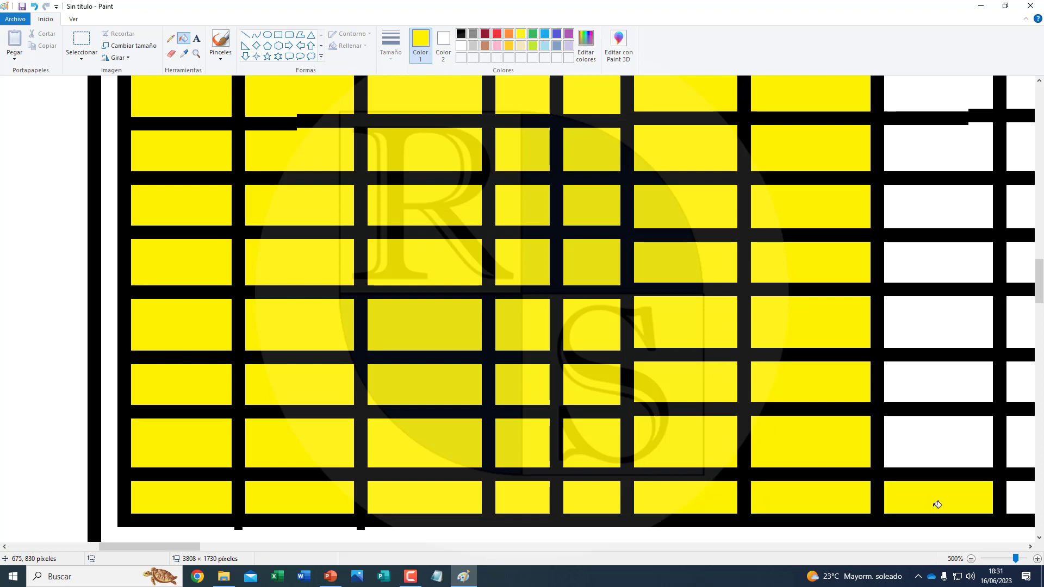
Fill the right-edge key columns yellow up to the top-right key, then adjust the zoom
click(1018, 443)
click(987, 432)
click(963, 388)
click(1021, 386)
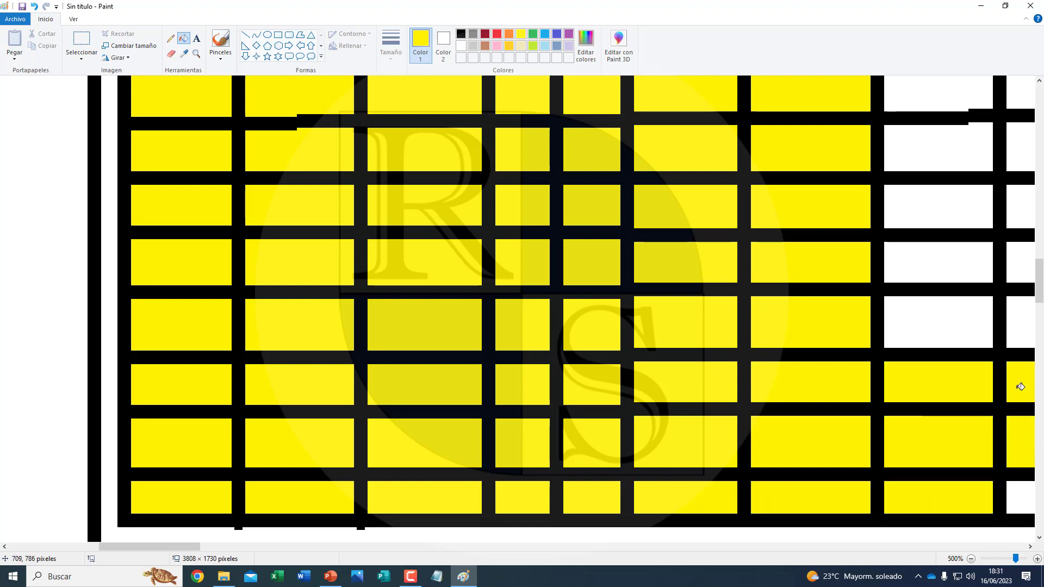
click(1017, 339)
click(962, 334)
click(956, 271)
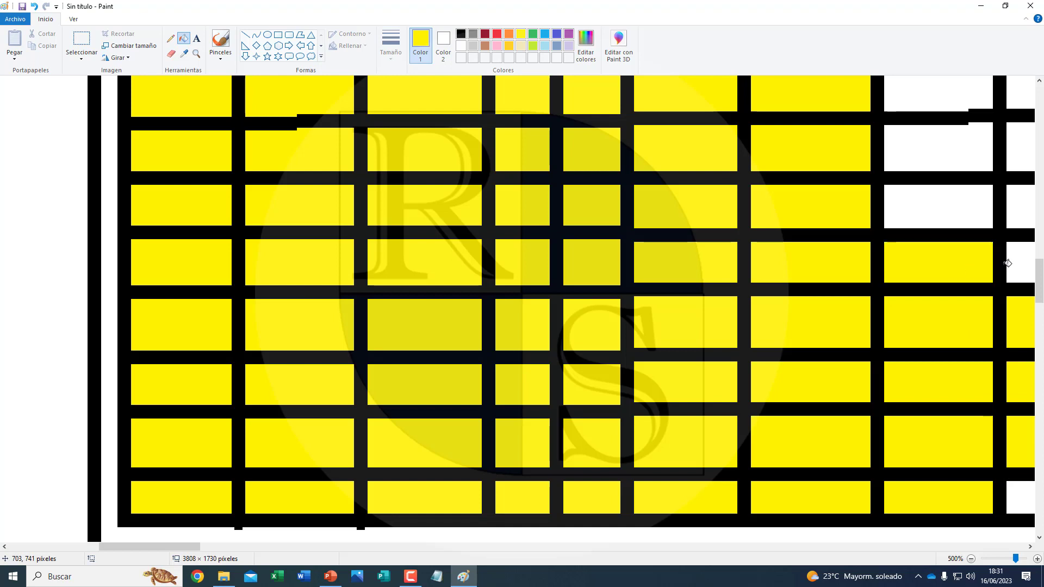
click(1020, 247)
click(1018, 209)
click(959, 200)
click(955, 167)
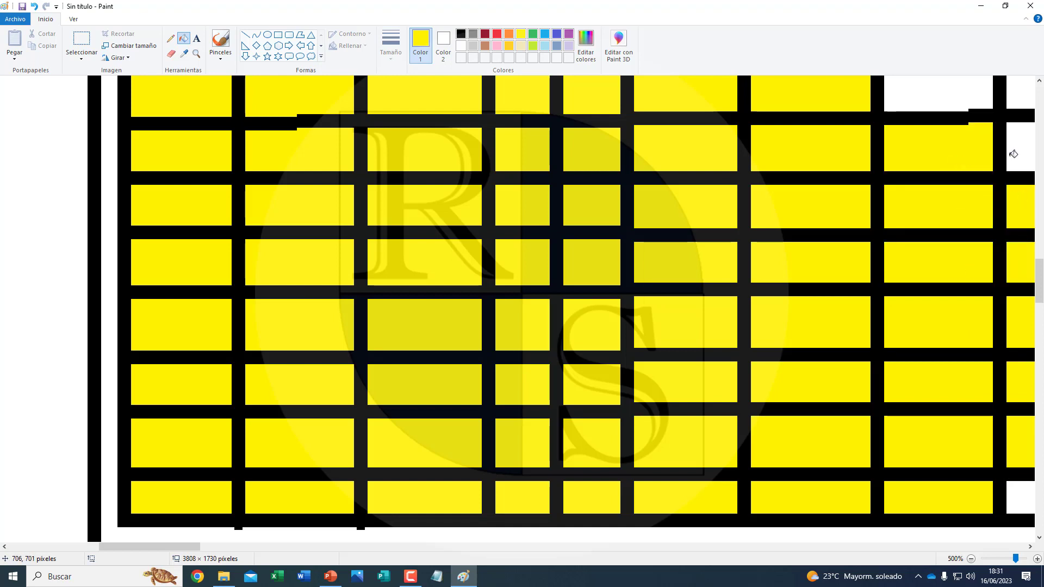
click(1015, 152)
click(954, 86)
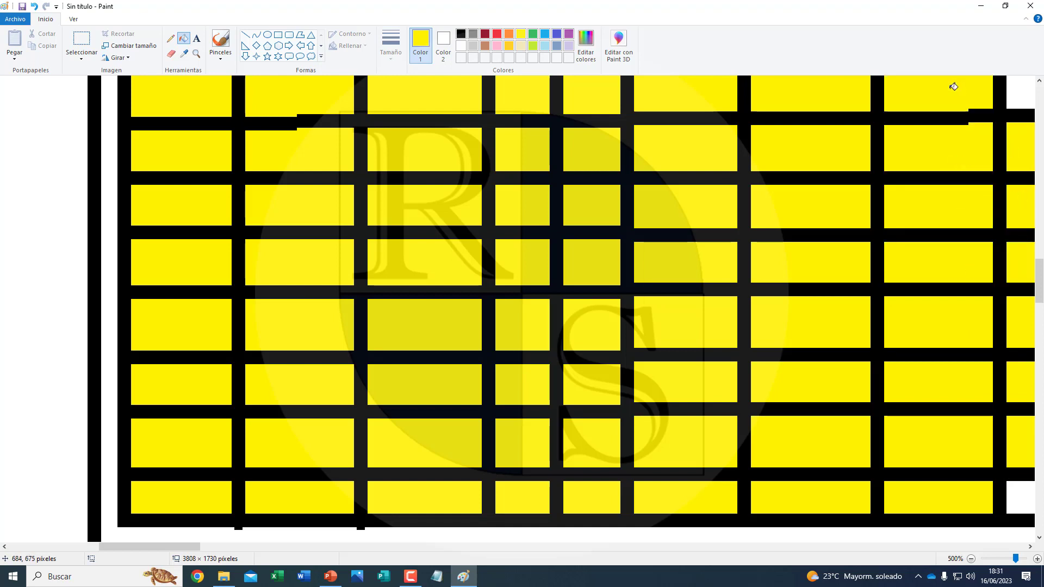
click(1022, 90)
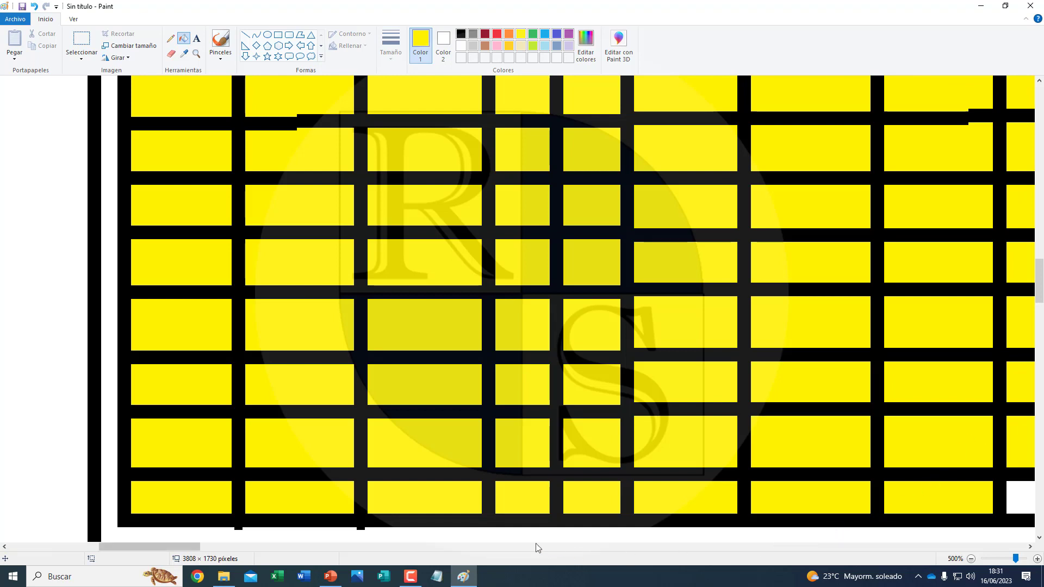
drag(152, 546, 229, 547)
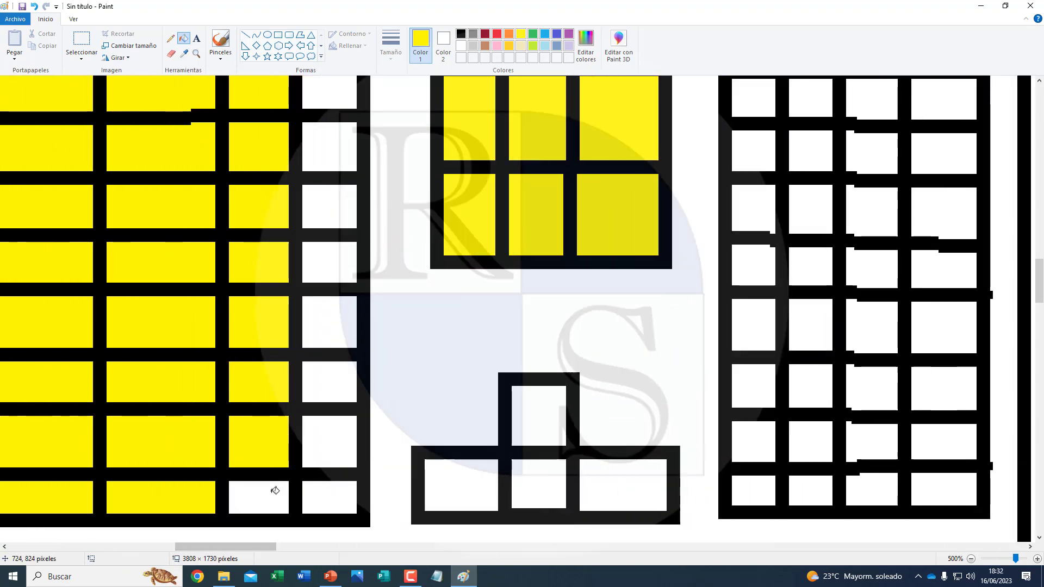
Fill the main keyboard's remaining right-column keys yellow, undoing a grid-line mis-fill
click(275, 490)
click(327, 496)
click(331, 451)
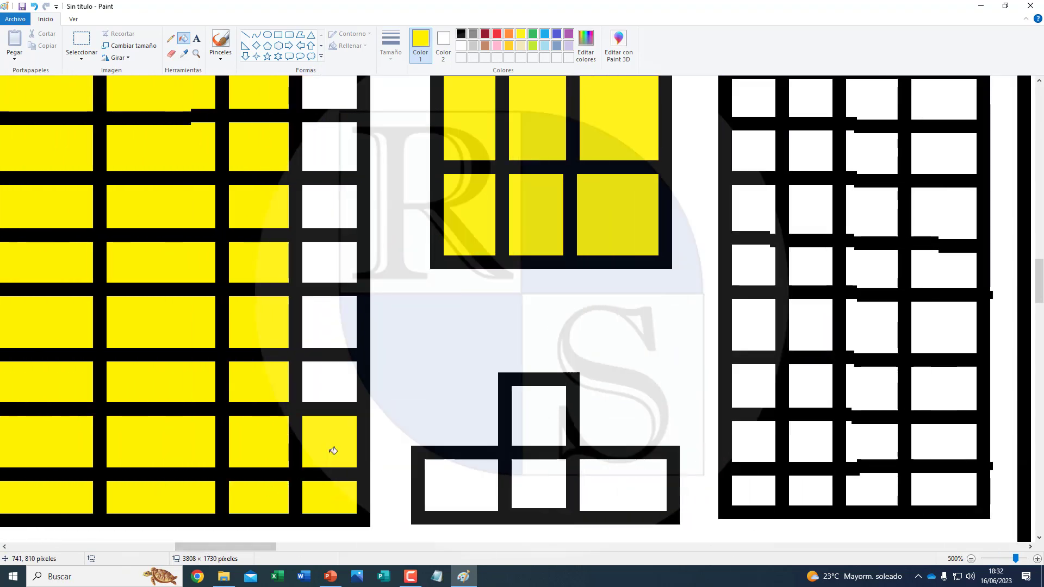
click(342, 367)
click(344, 338)
click(333, 261)
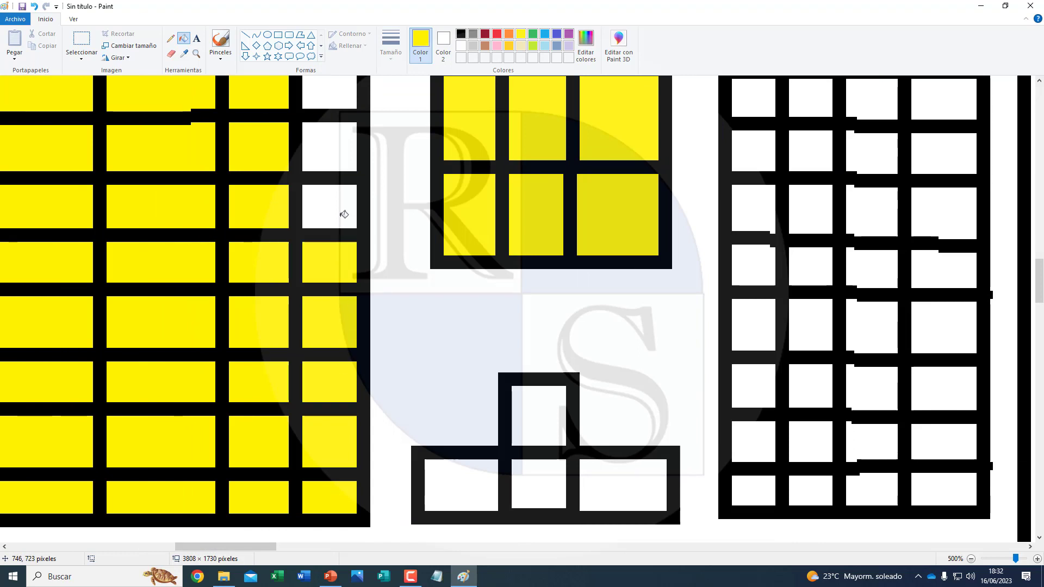
click(344, 214)
click(343, 153)
click(340, 113)
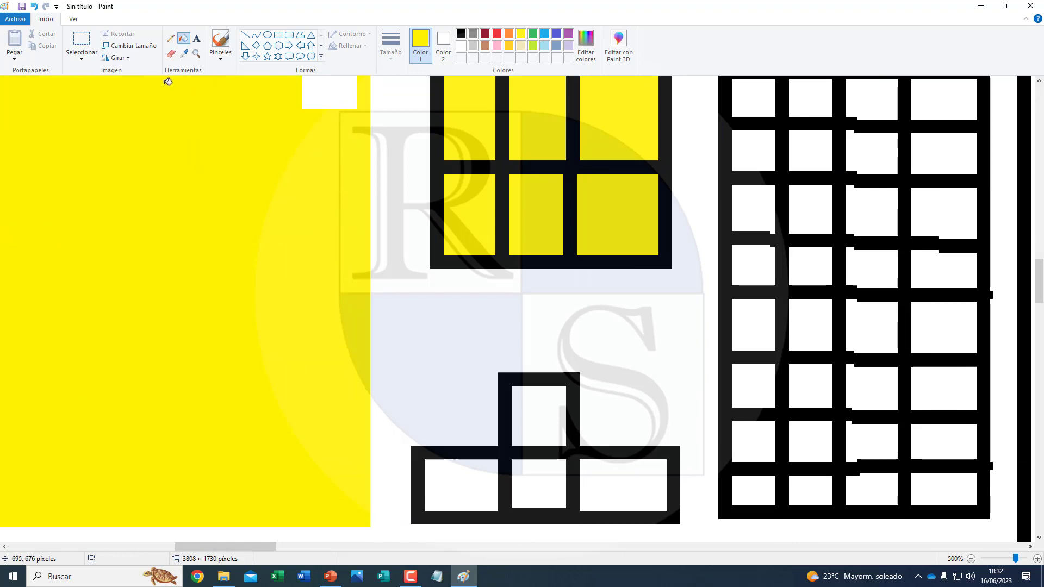
click(35, 7)
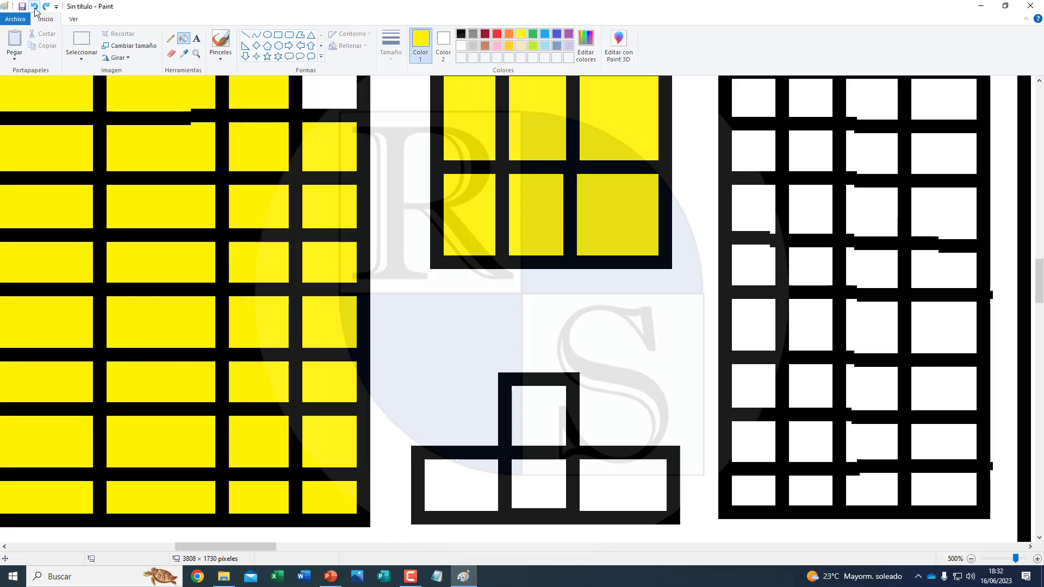
click(341, 91)
Fill the four arrow keys and the bottom row of keypad keys yellow
click(532, 431)
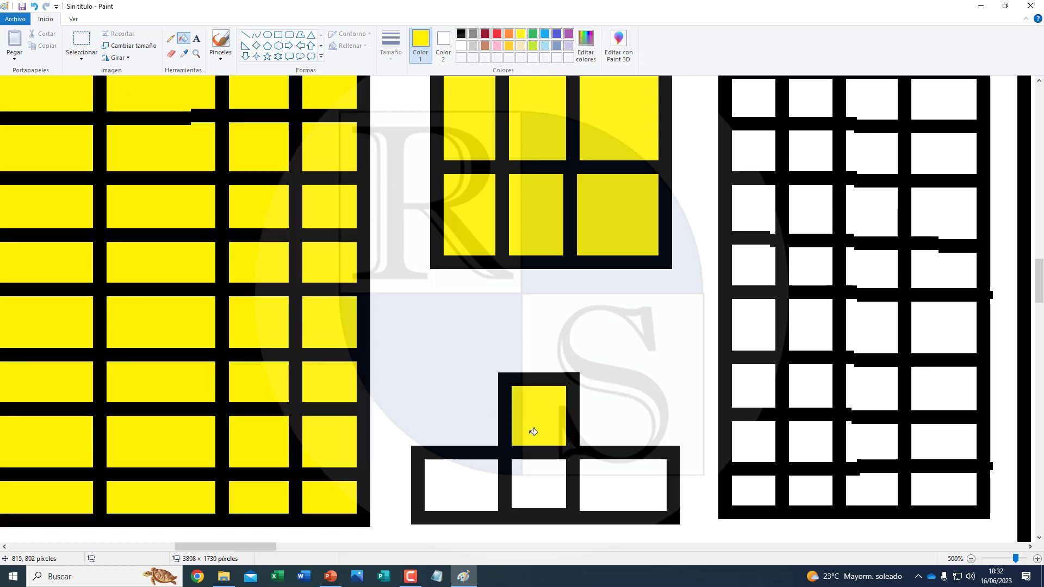
click(538, 481)
click(459, 490)
click(612, 492)
click(738, 487)
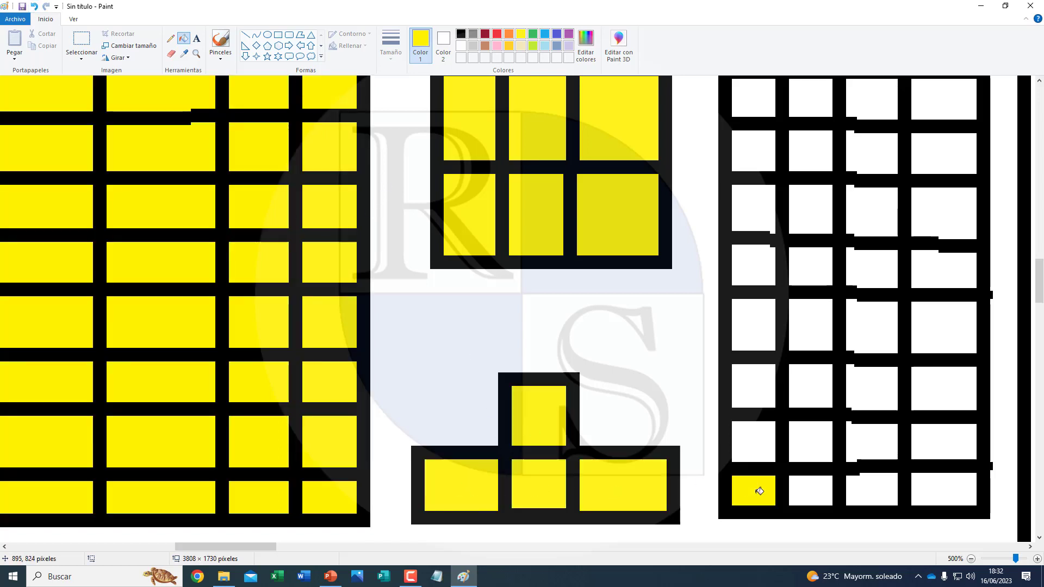
click(810, 496)
click(881, 492)
click(928, 491)
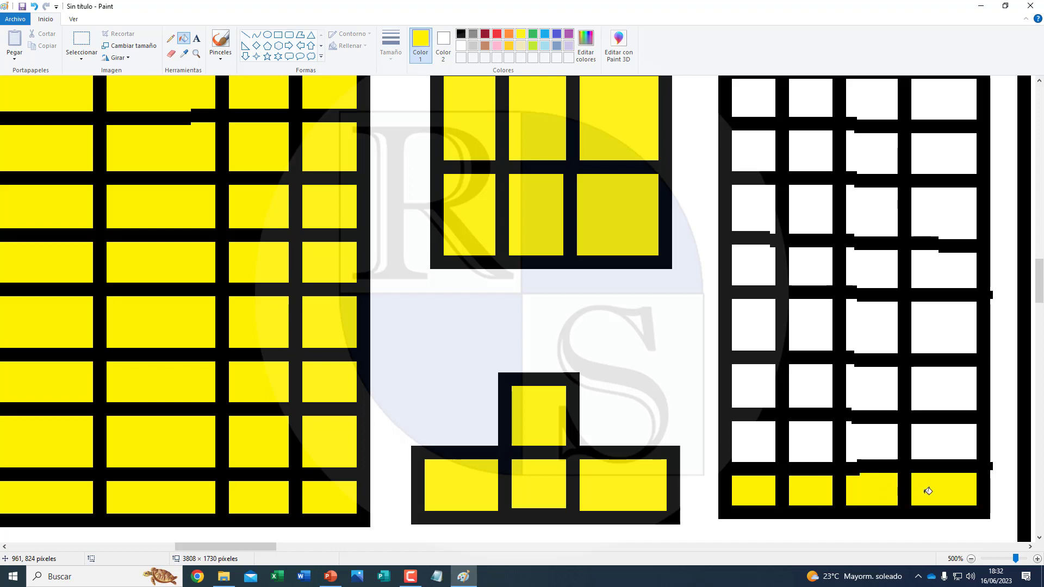
Fill the keypad's right column and third column of keys yellow
click(937, 440)
click(936, 387)
click(927, 324)
click(928, 275)
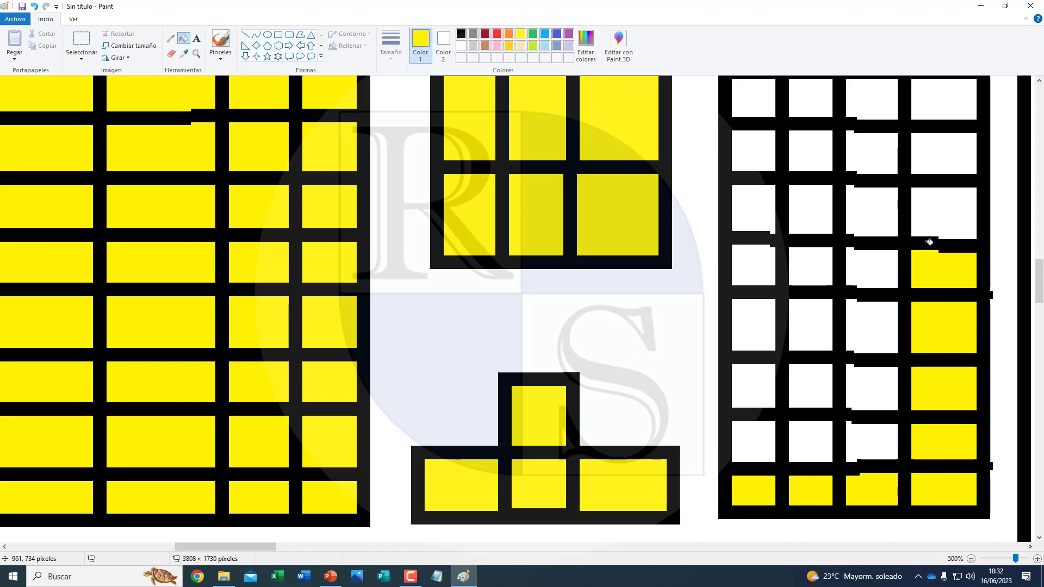
click(928, 221)
click(941, 158)
click(941, 99)
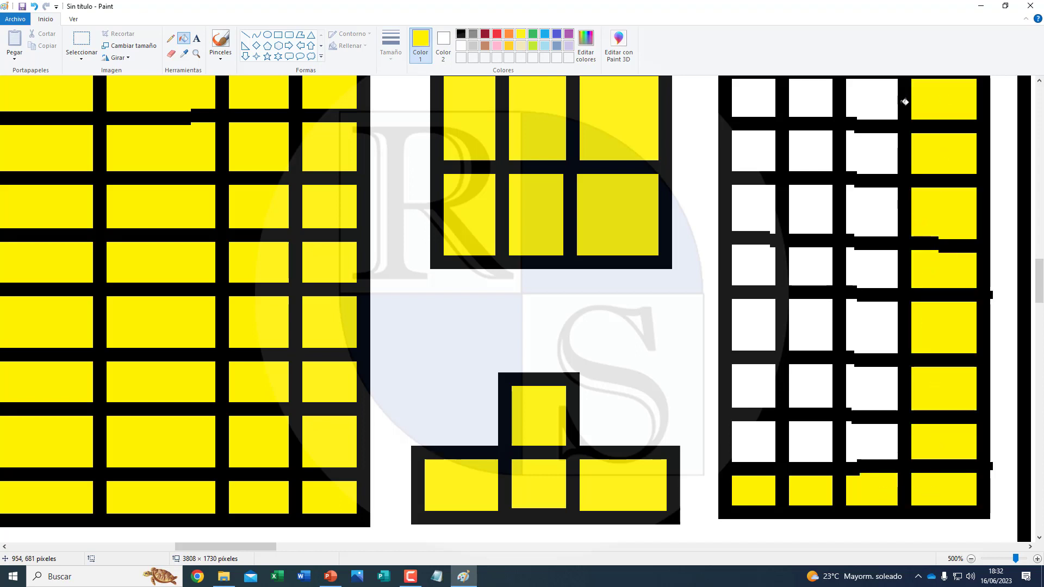
click(878, 99)
click(883, 143)
click(881, 206)
click(880, 264)
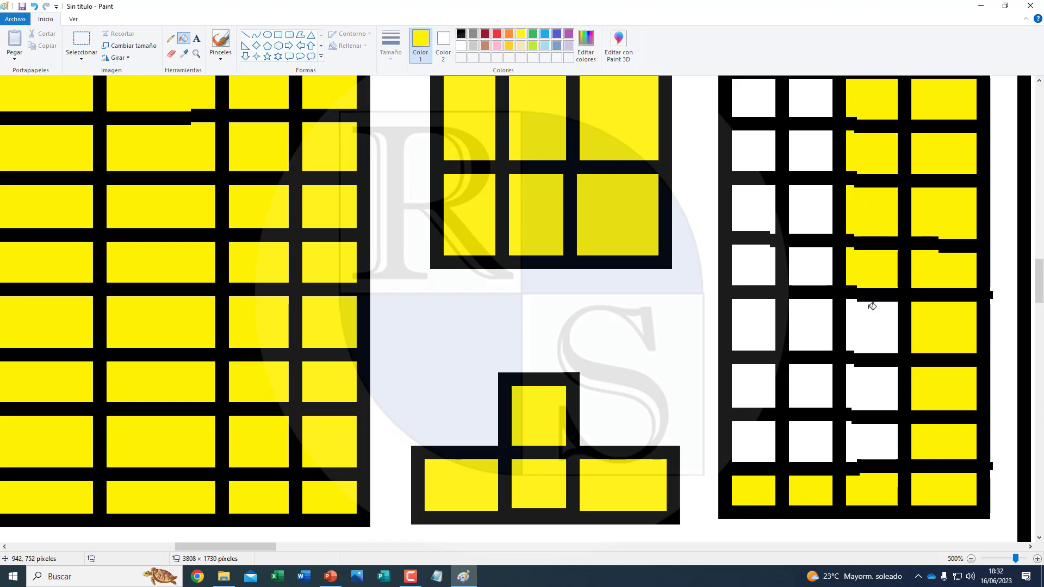
click(873, 340)
Fill the lower white keys in the keypad's first and second columns yellow
click(869, 386)
click(873, 435)
click(825, 438)
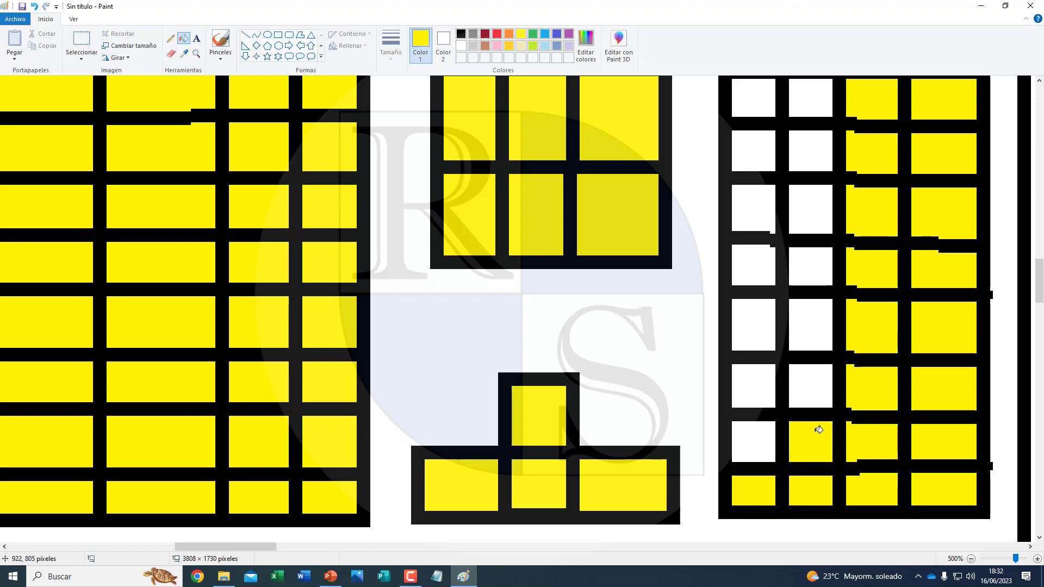
click(812, 381)
click(814, 328)
click(765, 323)
click(761, 386)
click(758, 441)
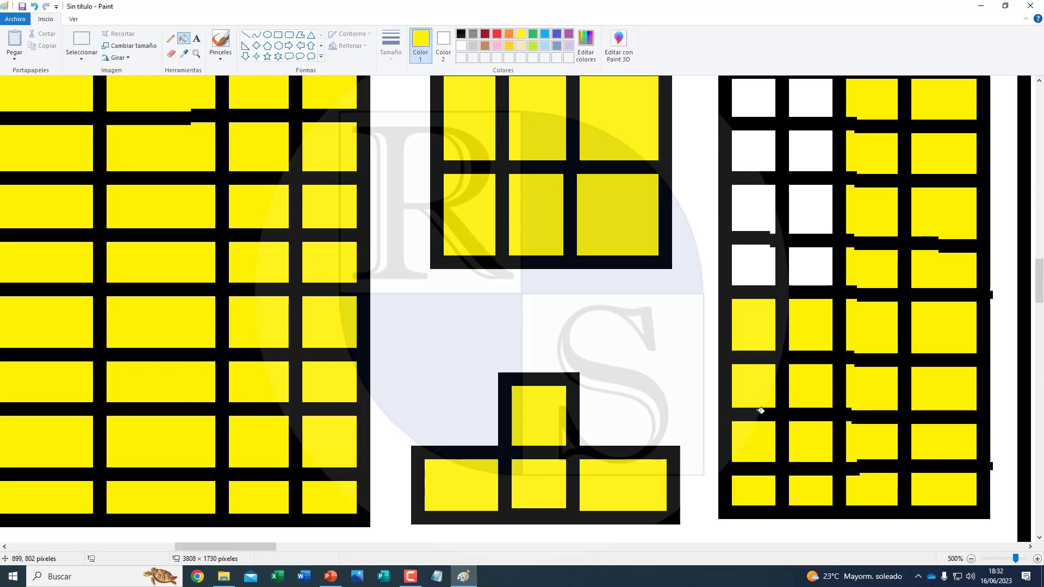
Fill the upper keypad keys yellow, undoing an accidental fill of the grid lines
click(756, 269)
click(799, 264)
click(806, 225)
click(758, 209)
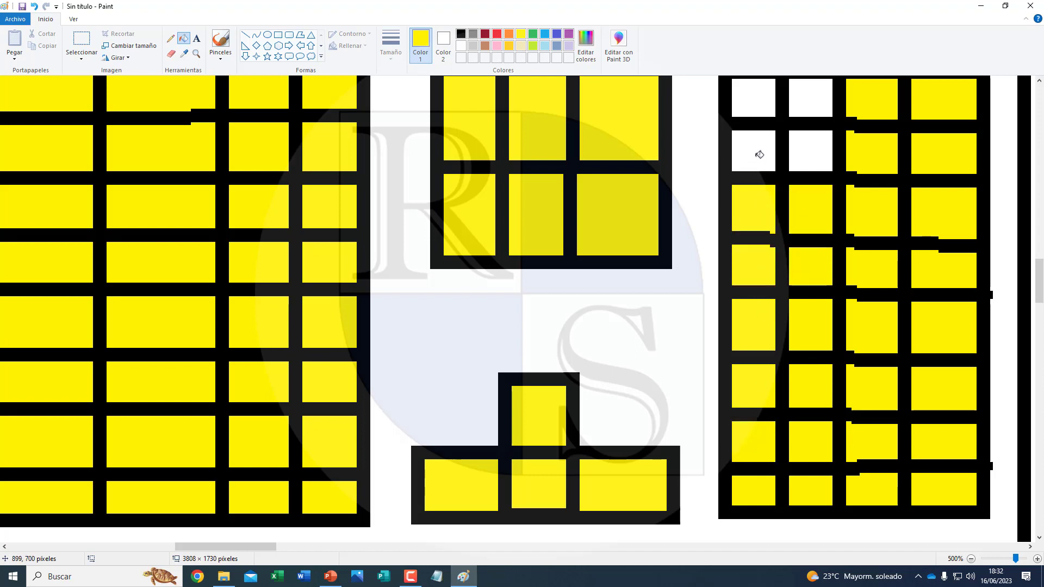
click(760, 155)
click(799, 144)
click(806, 120)
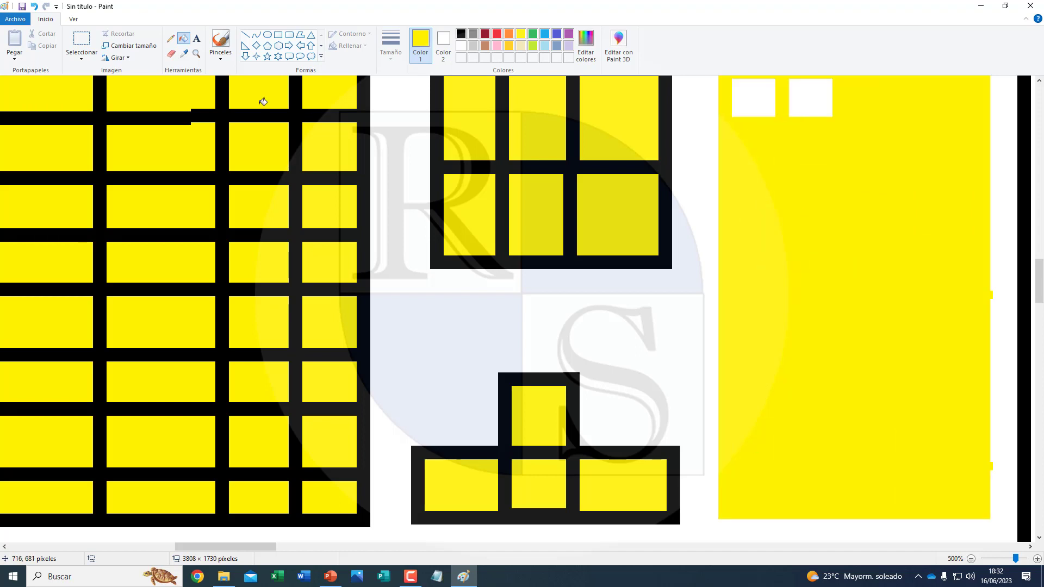
click(36, 7)
click(756, 104)
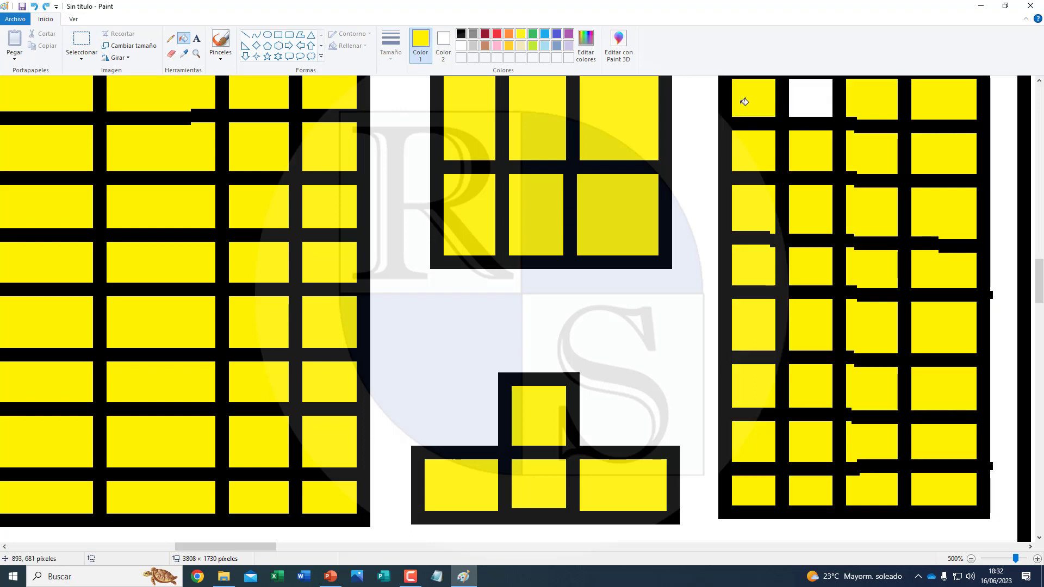
click(817, 96)
Fill the bars of the three small keys above the keypad yellow and zoom out
scroll(902, 201, up, 5)
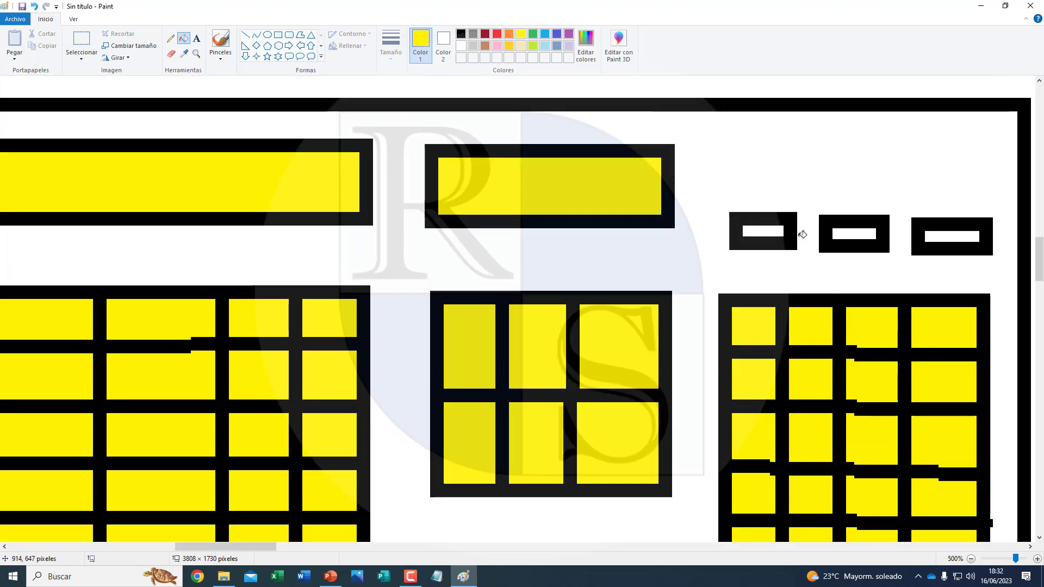
click(775, 231)
click(845, 230)
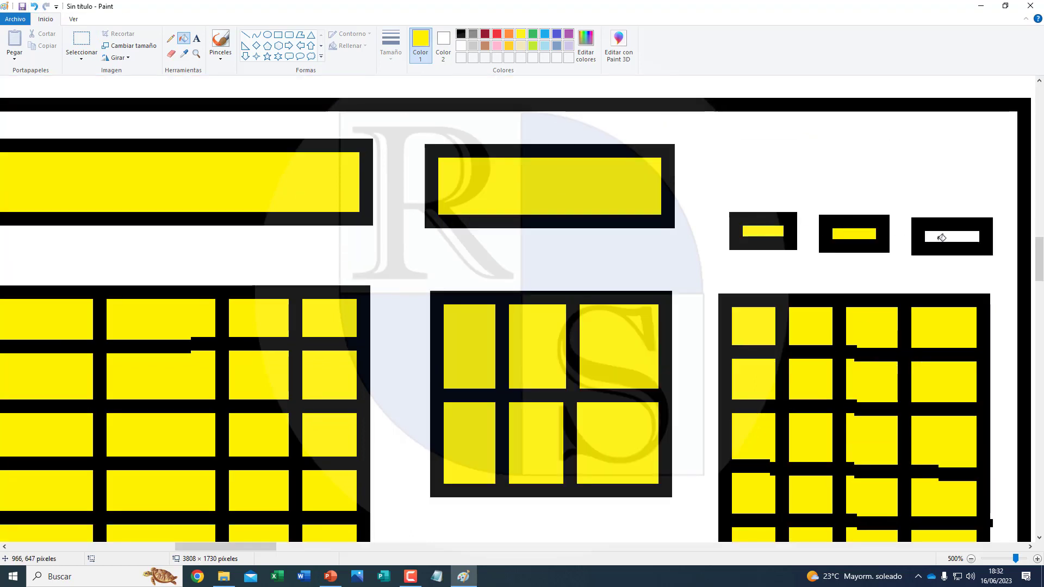
click(942, 237)
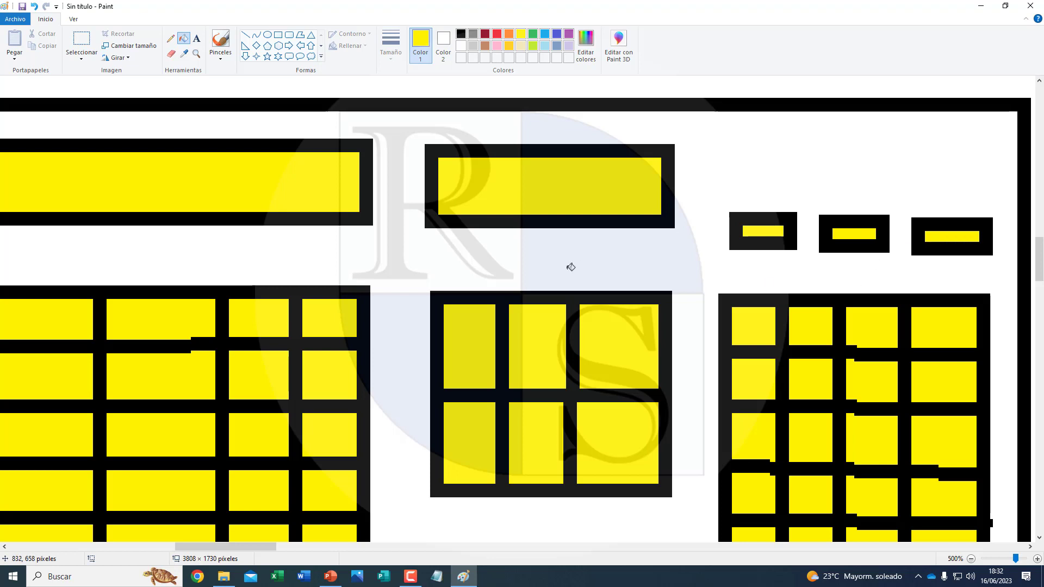
click(971, 560)
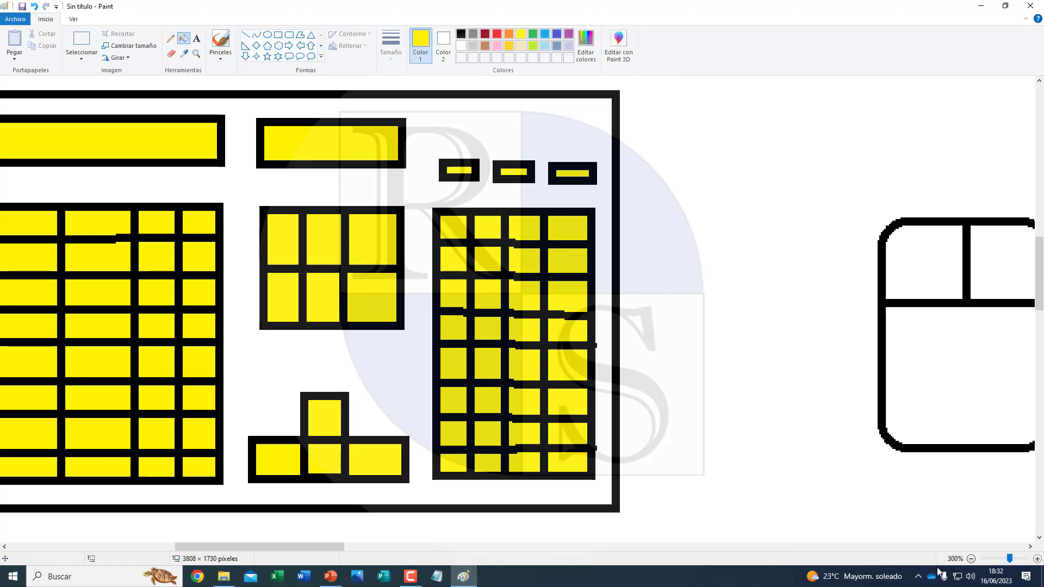
Fill the keyboard body, mouse body and mouse buttons light grey
click(971, 560)
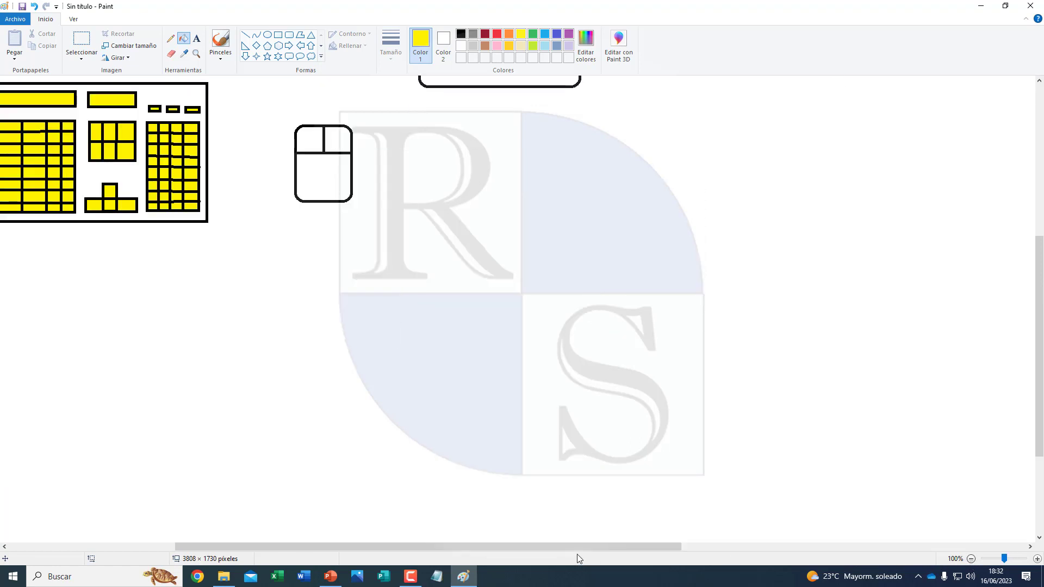
drag(574, 547, 407, 546)
scroll(424, 496, up, 5)
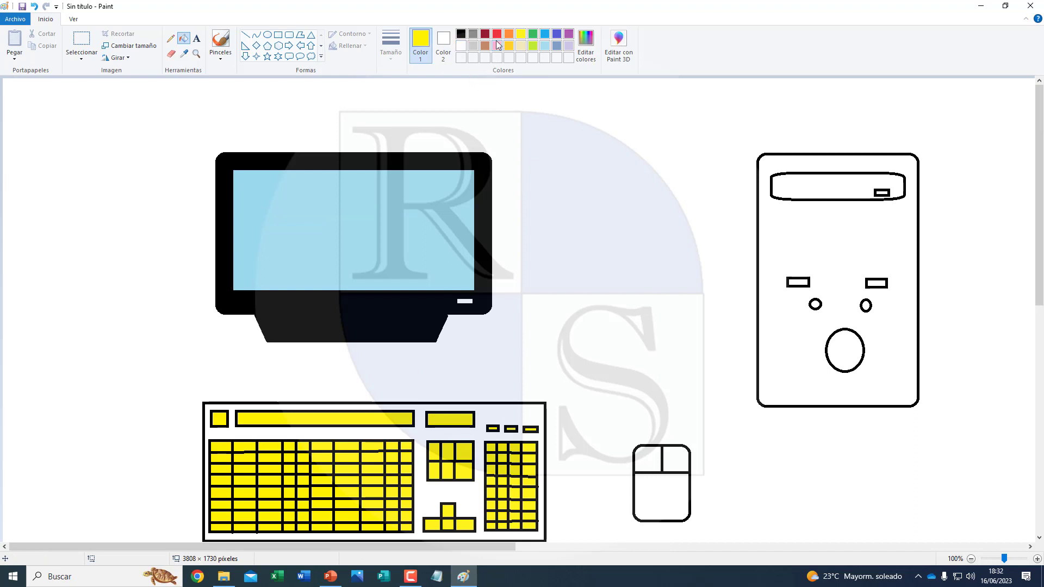
click(473, 45)
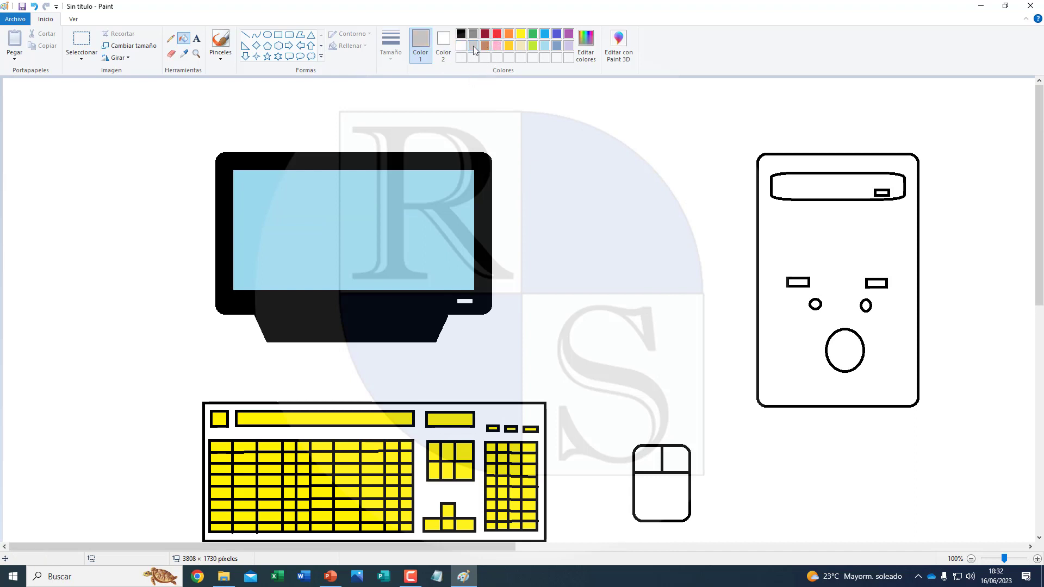
click(489, 409)
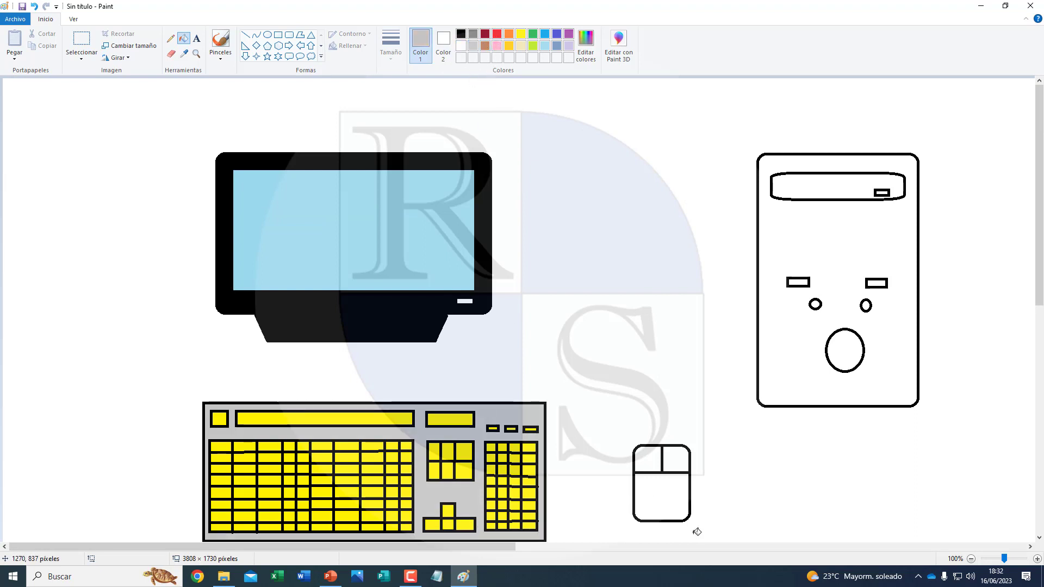
click(661, 502)
click(657, 466)
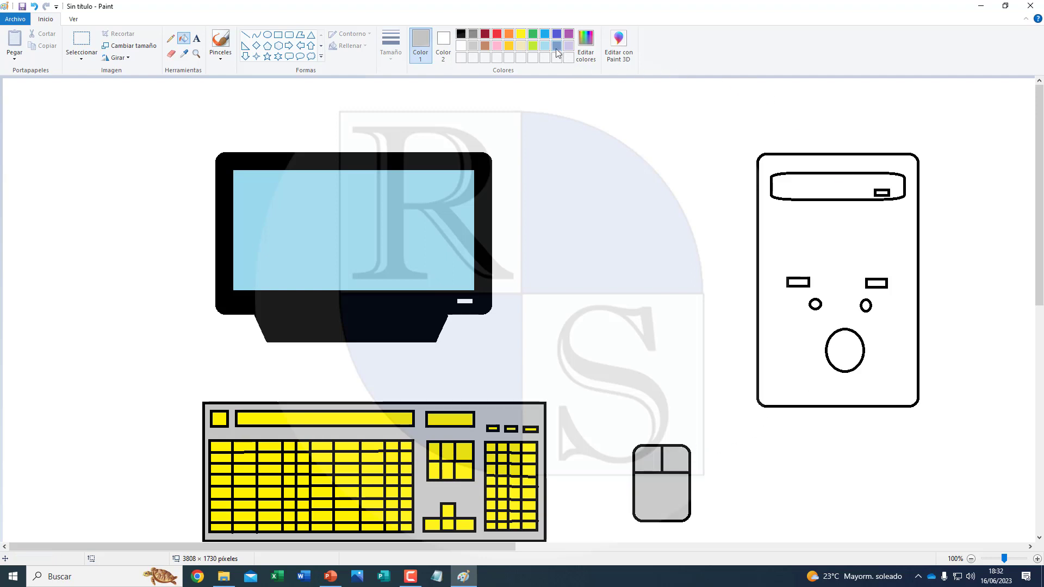
Fill the computer tower steel blue and its two small circles red and green
click(556, 48)
click(828, 229)
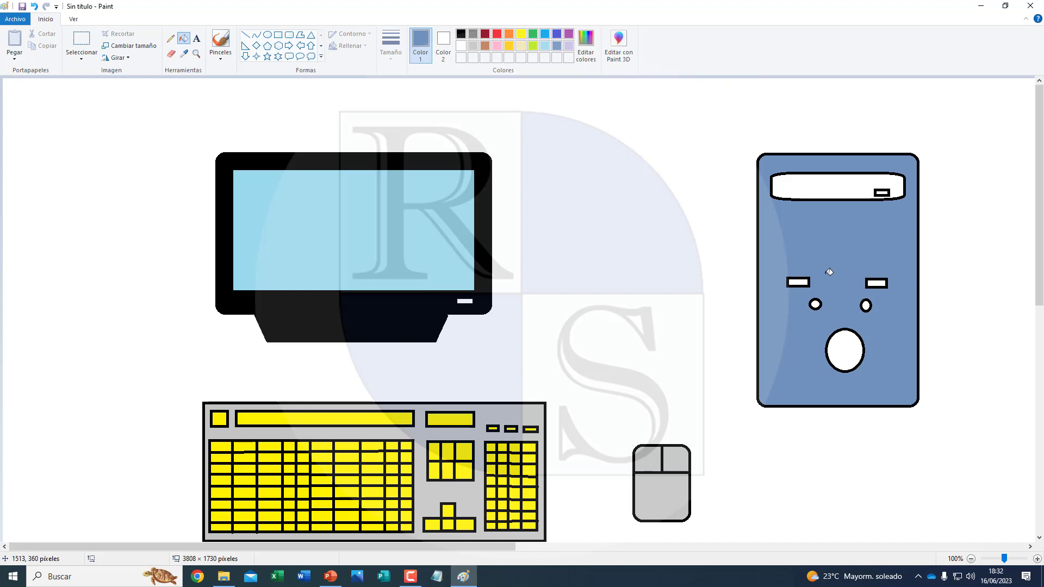
click(497, 35)
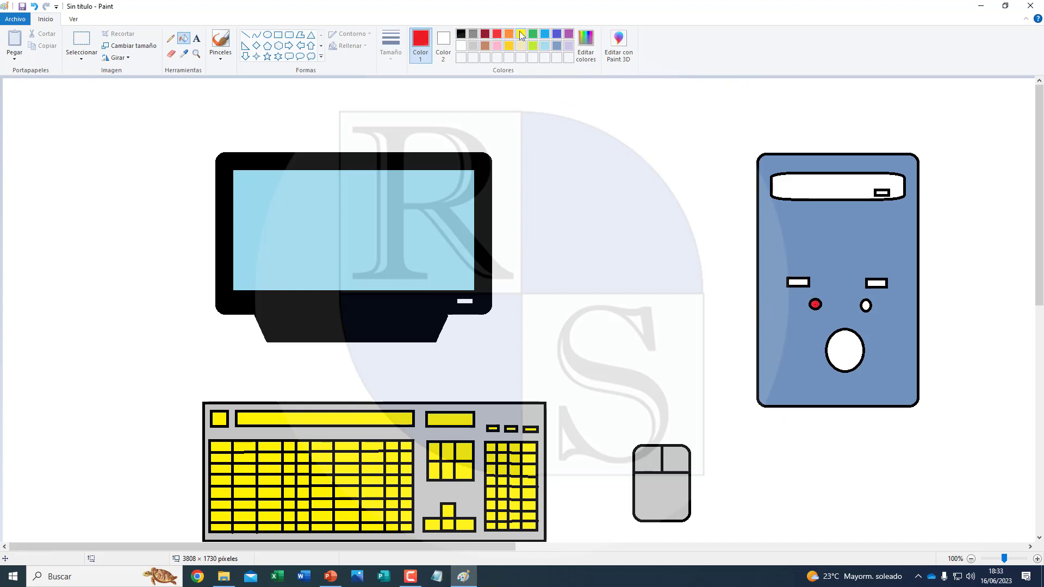
click(532, 34)
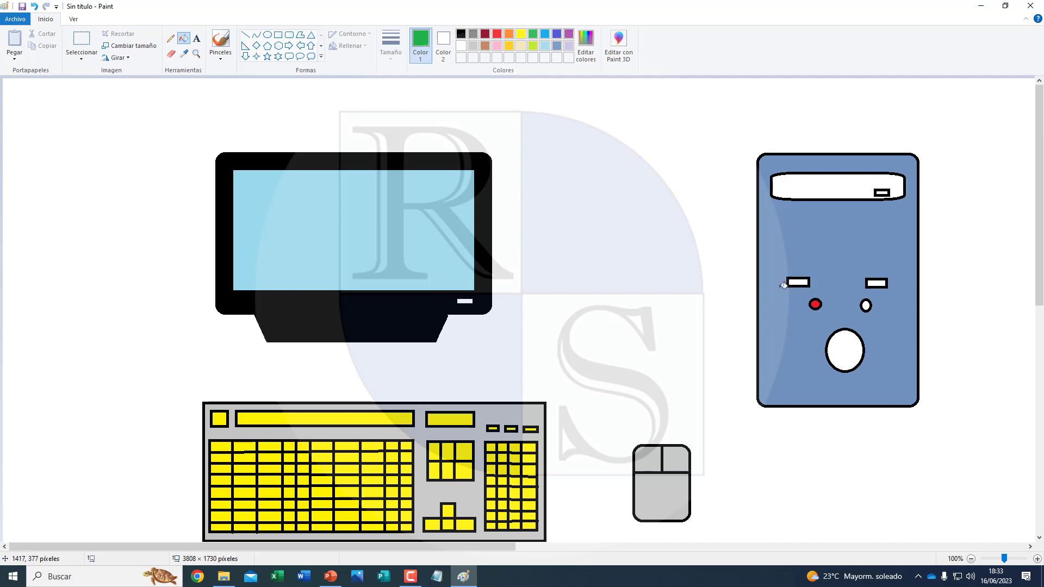
click(866, 306)
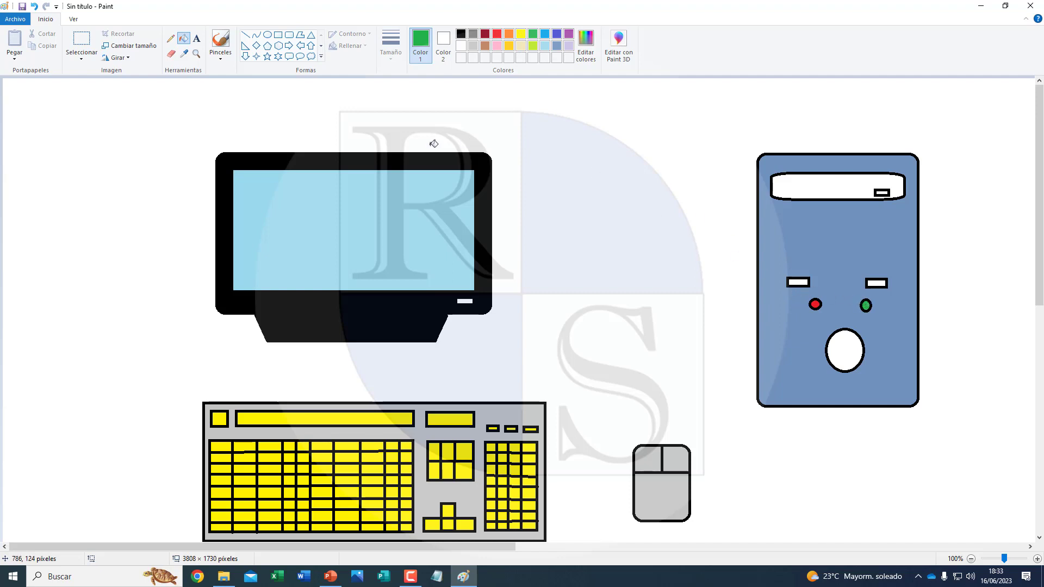
click(473, 45)
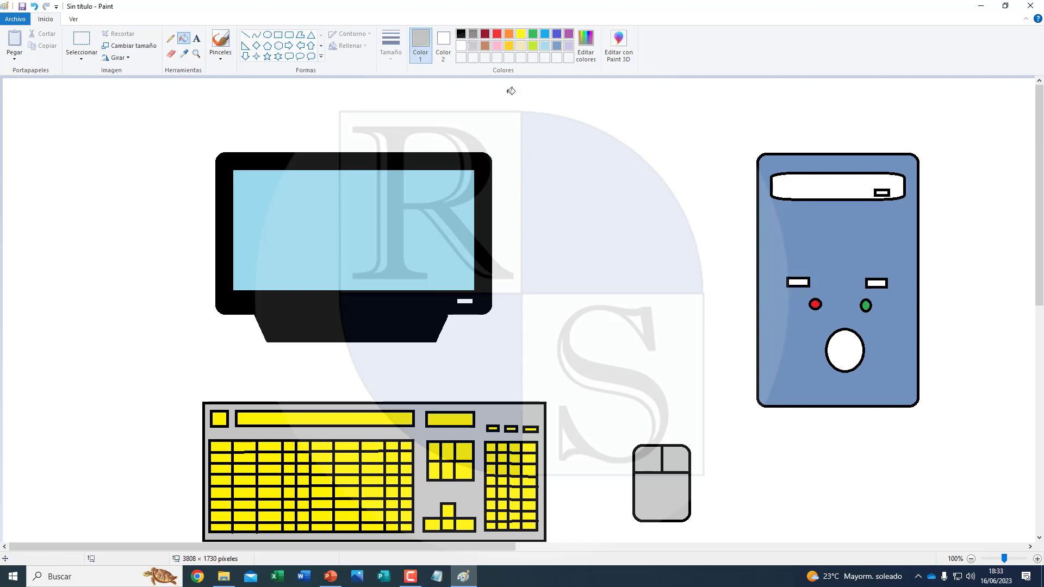
Fill the tower's large circle light grey, its slots light blue and its drive bay lavender
click(829, 338)
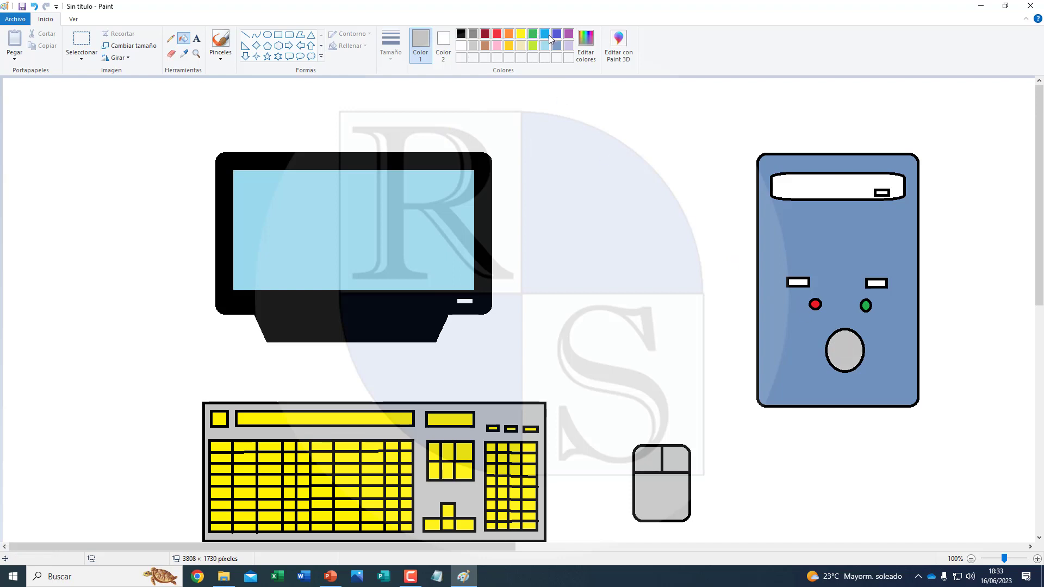
click(544, 45)
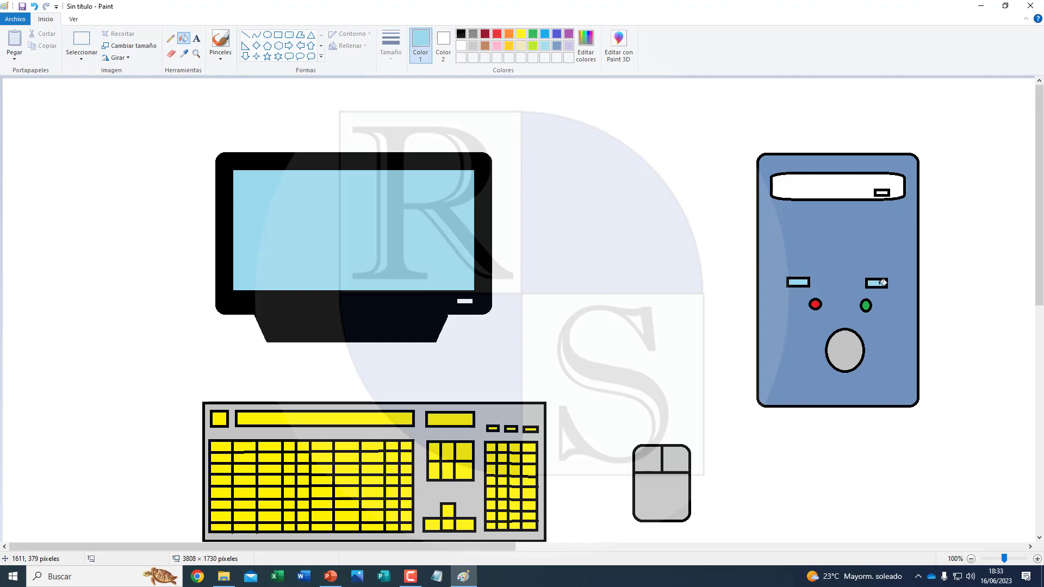
click(882, 282)
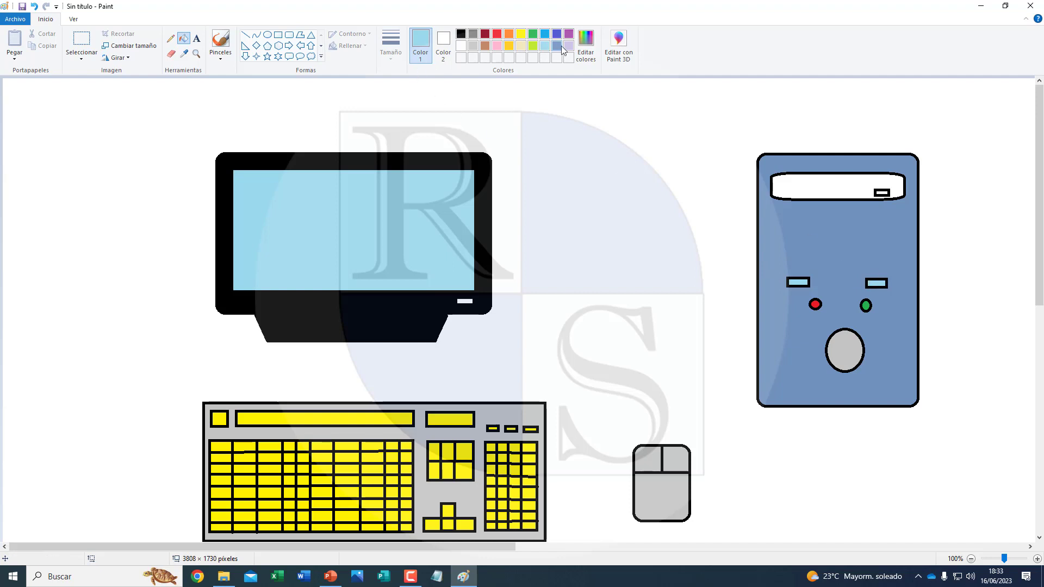
click(568, 45)
click(796, 190)
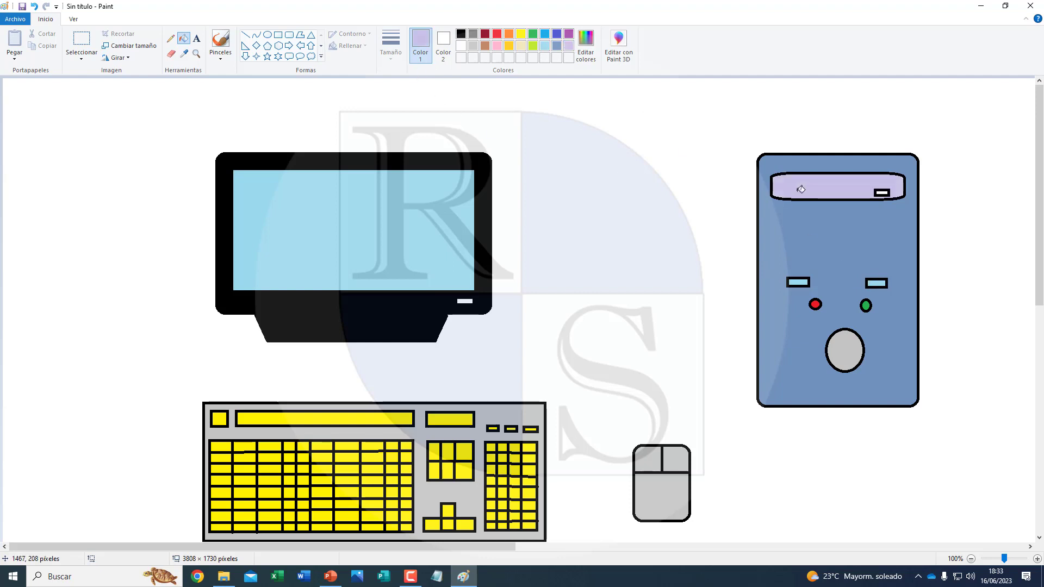
click(556, 46)
click(411, 577)
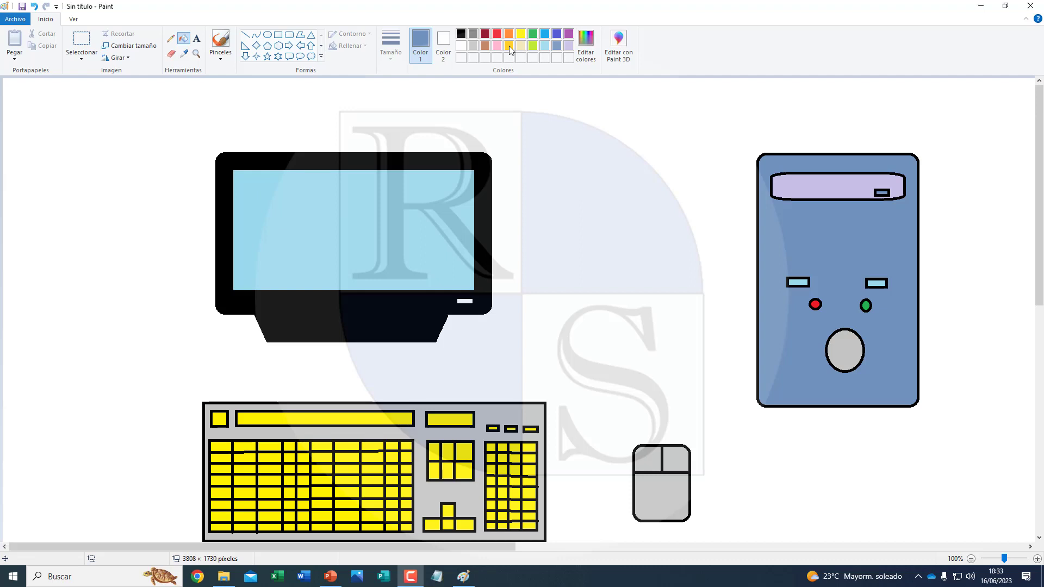
Fill the white background around the computer drawing with gold
click(580, 158)
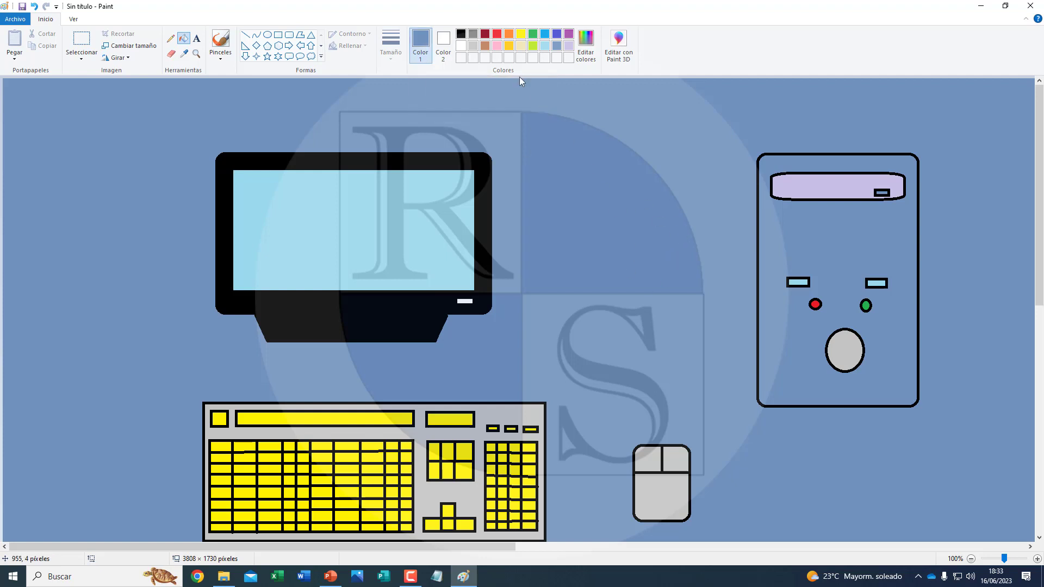
click(509, 48)
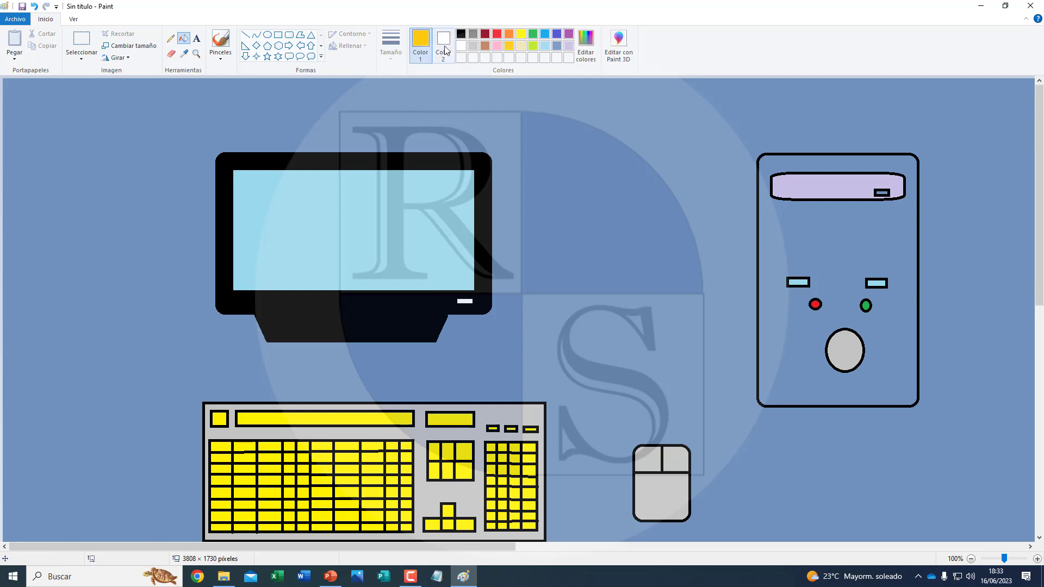
click(605, 166)
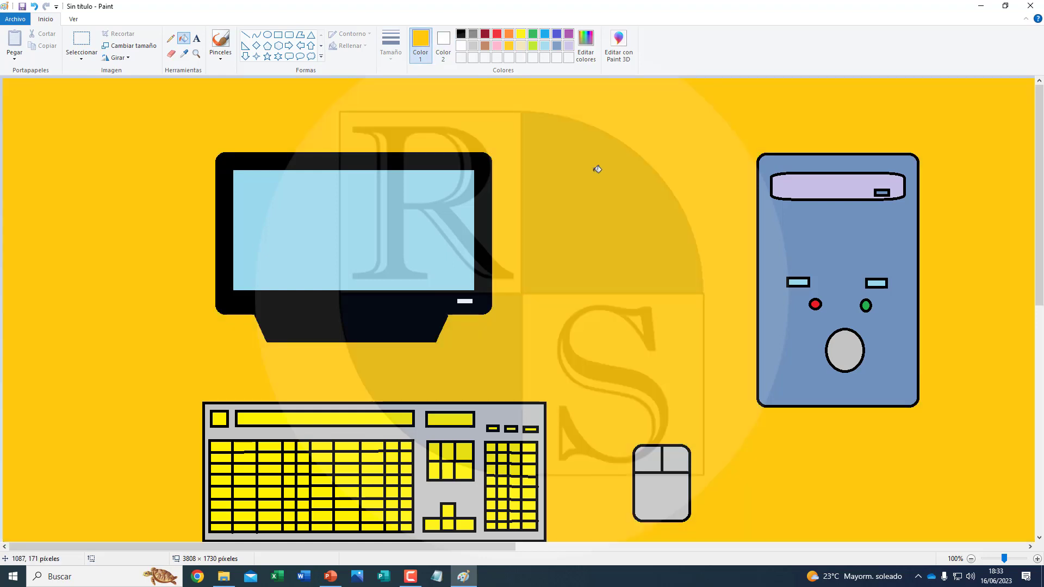